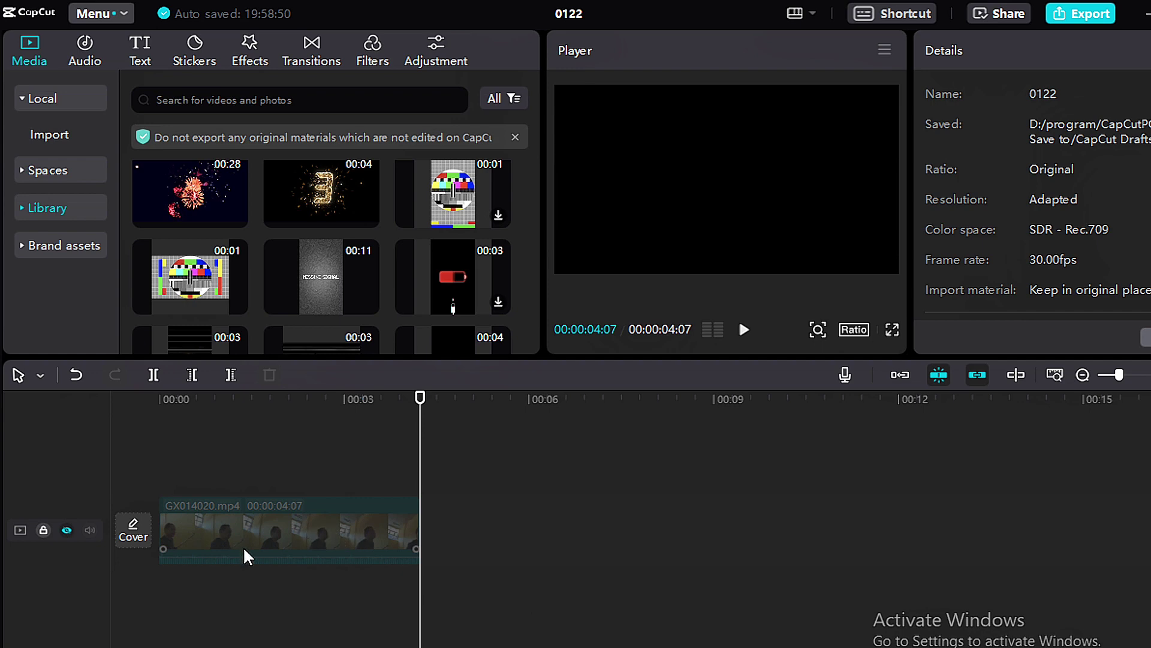
- Unhide the track holding GX014020.mp4 and return the playhead to the start of the timeline
{"action": "left_click", "coordinate": [66, 530]}
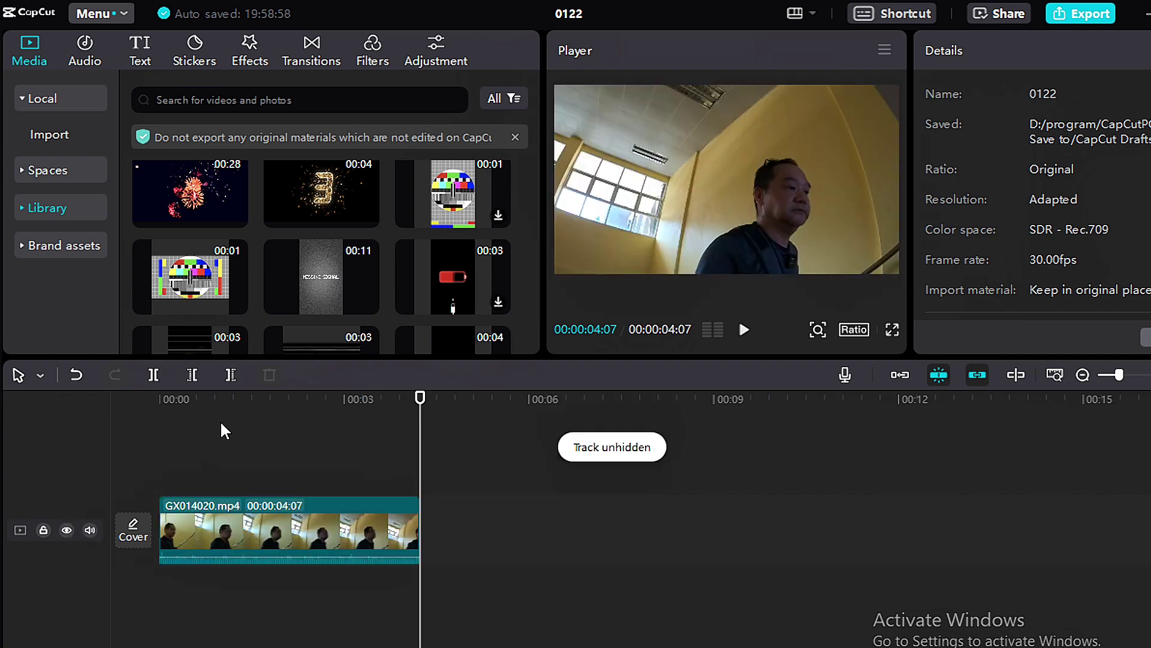
{"action": "key", "text": "Home"}
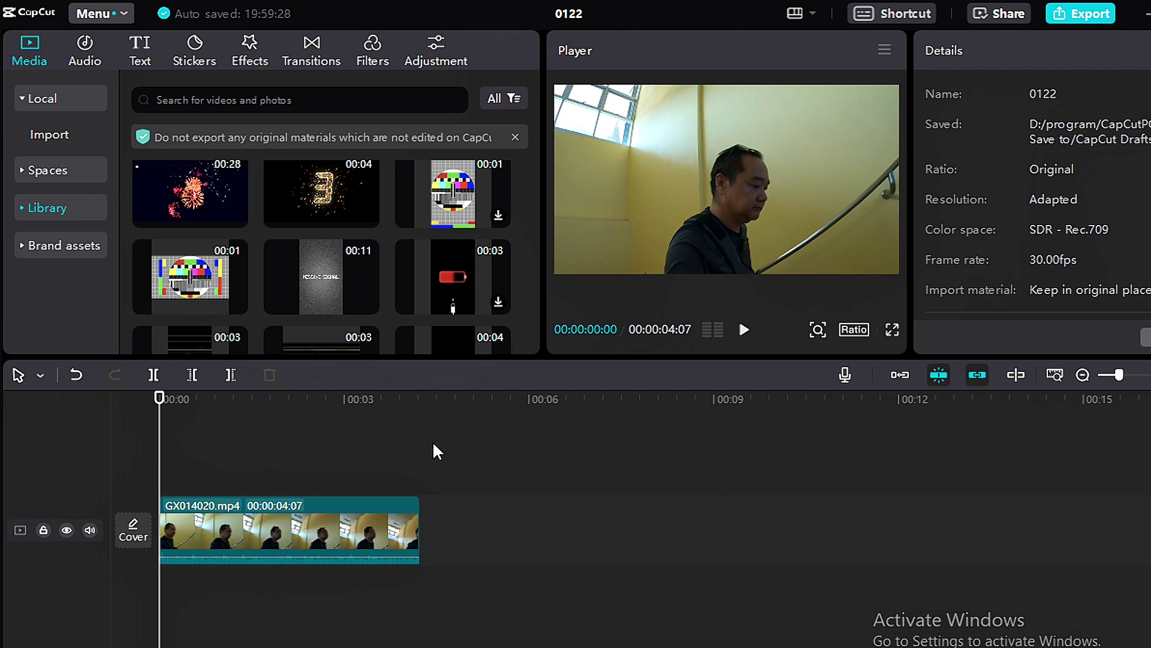
- Show the basic blend and opacity settings of the GX014020.mp4 clip
{"action": "left_click", "coordinate": [312, 507]}
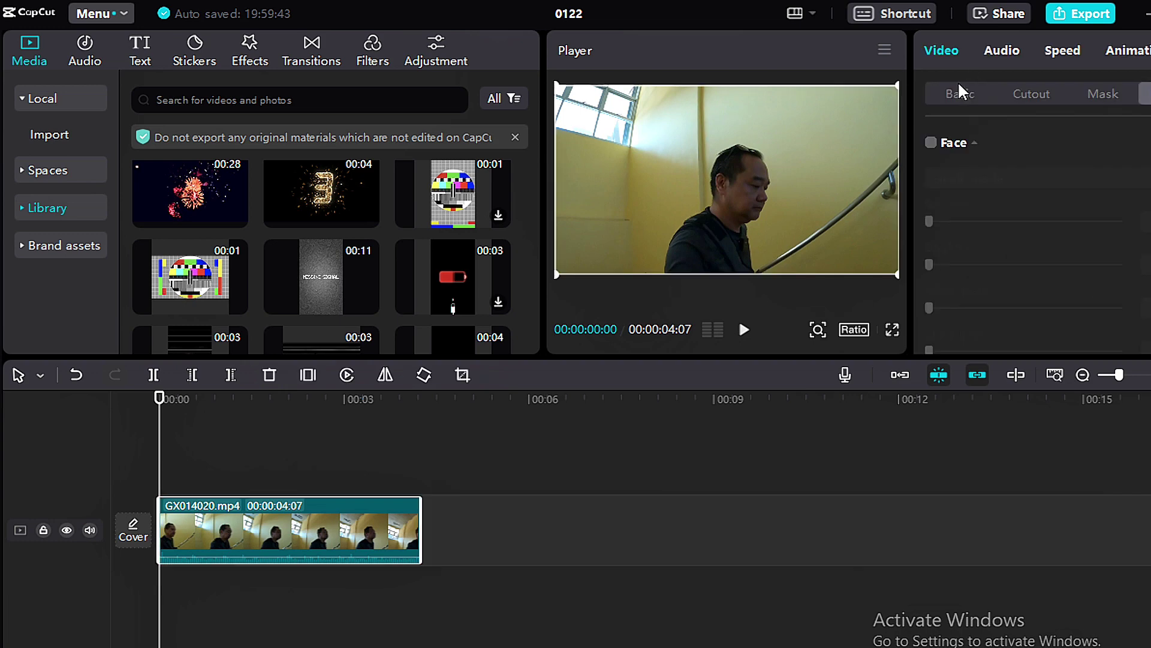
{"action": "left_click", "coordinate": [959, 94]}
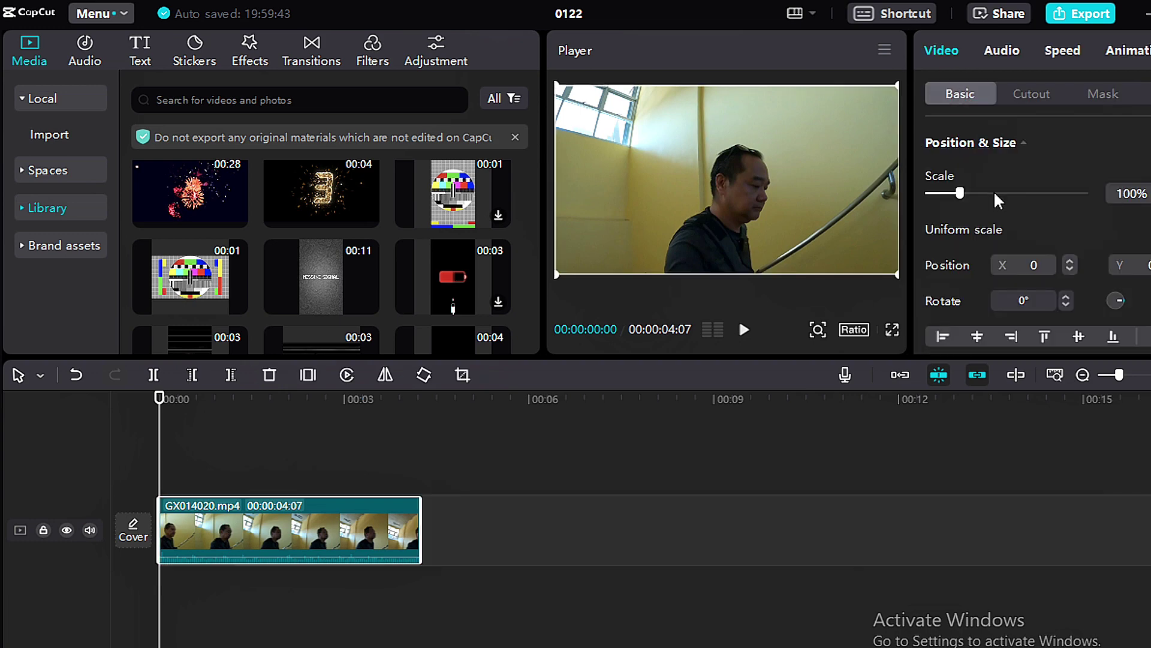
{"action": "scroll", "coordinate": [997, 198], "scroll_direction": "down", "scroll_amount": 5}
{"action": "scroll", "coordinate": [998, 204], "scroll_direction": "up", "scroll_amount": 2}
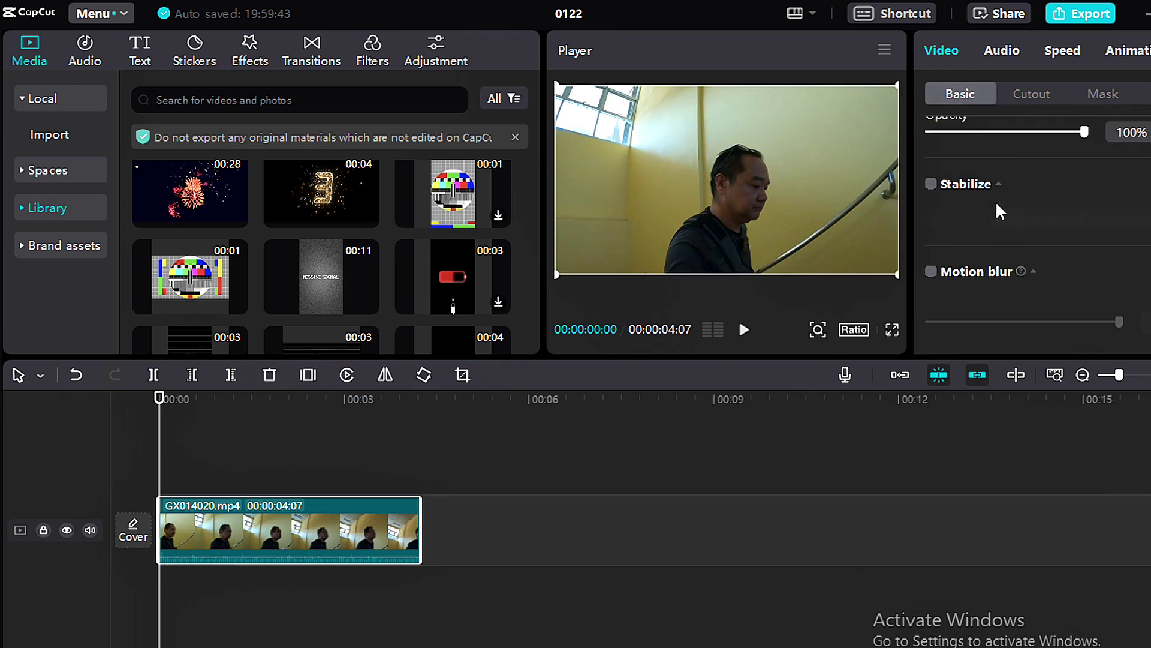
{"action": "scroll", "coordinate": [1001, 204], "scroll_direction": "up", "scroll_amount": 1}
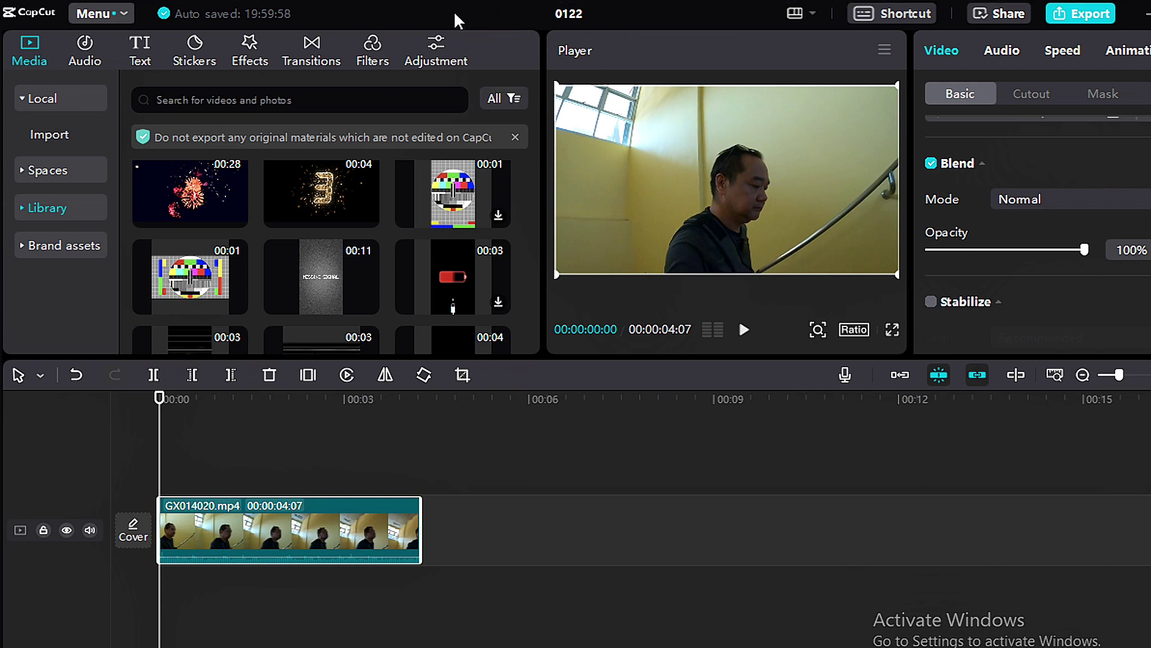
- Add the 28-second fireworks clip from the library to a track above GX014020.mp4, starting at 00:00
{"action": "left_click_drag", "start_coordinate": [460, 24], "coordinate": [434, 24]}
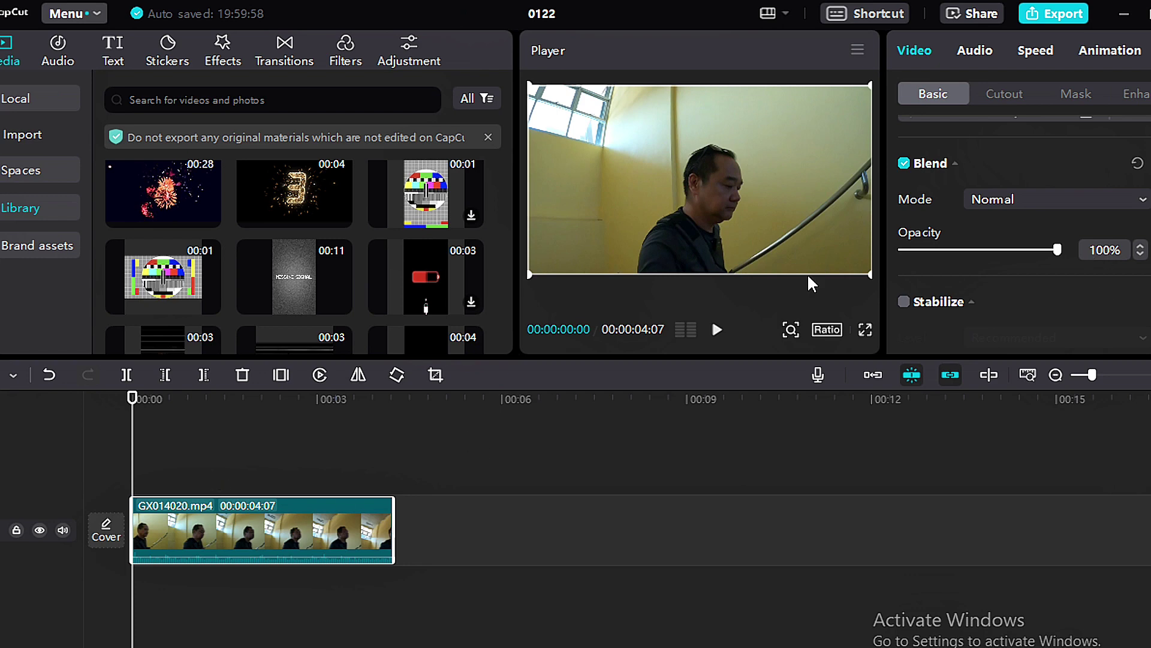
{"action": "mouse_move", "coordinate": [210, 218]}
{"action": "left_click", "coordinate": [209, 216]}
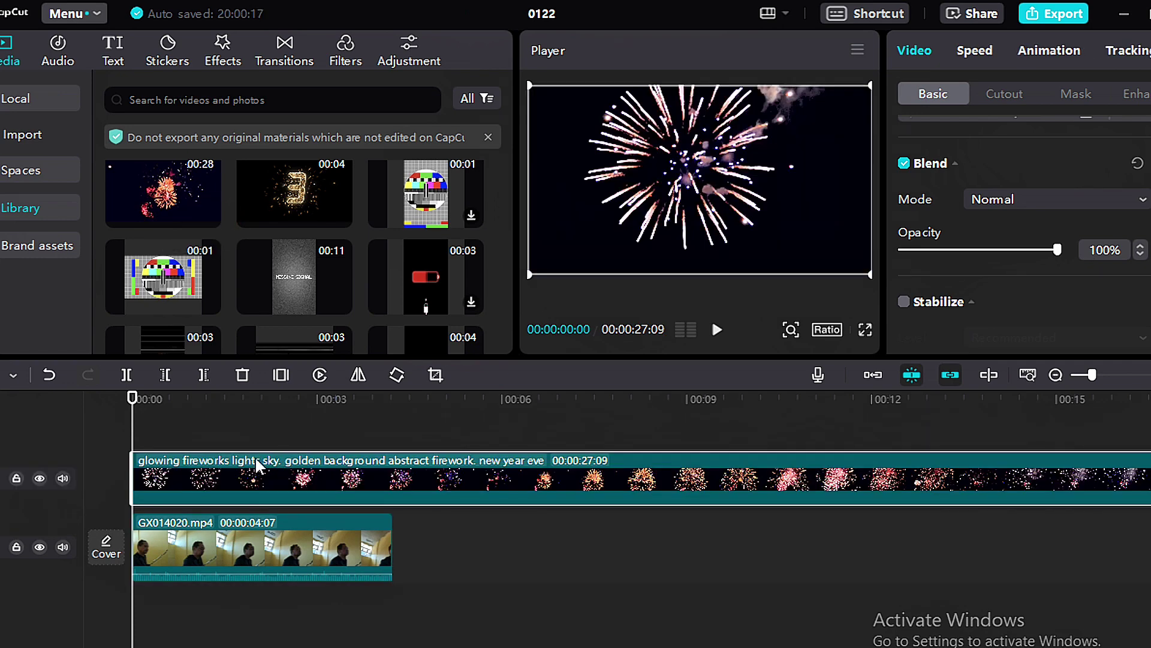
- Preview the opaque fireworks overlay from about 2 seconds, and return the playhead to the start of the timeline
{"action": "left_click", "coordinate": [268, 413]}
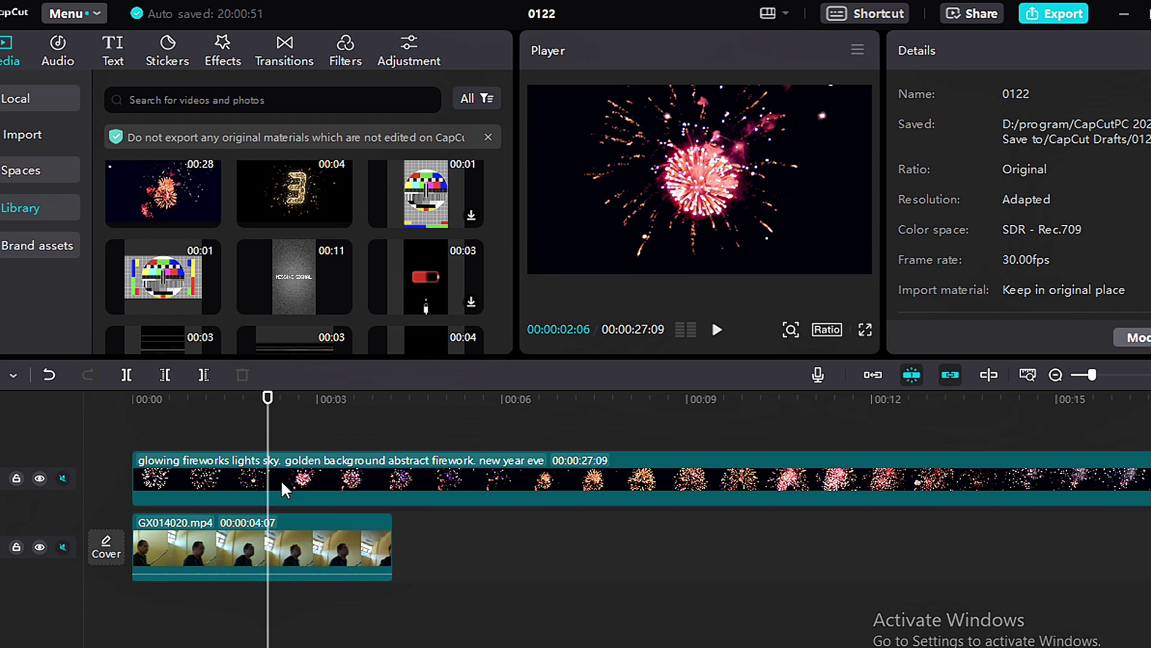
{"action": "left_click", "coordinate": [718, 330]}
{"action": "key", "text": "space"}
{"action": "left_click", "coordinate": [173, 429]}
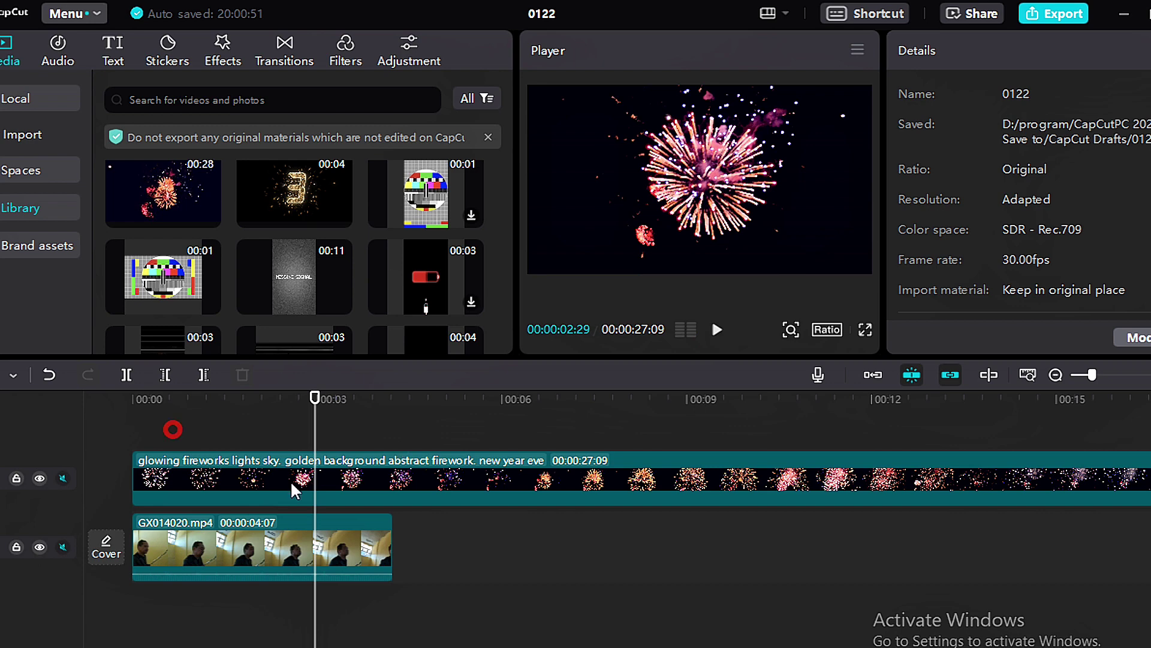
{"action": "left_click", "coordinate": [172, 401]}
{"action": "left_click_drag", "start_coordinate": [173, 401], "coordinate": [108, 403]}
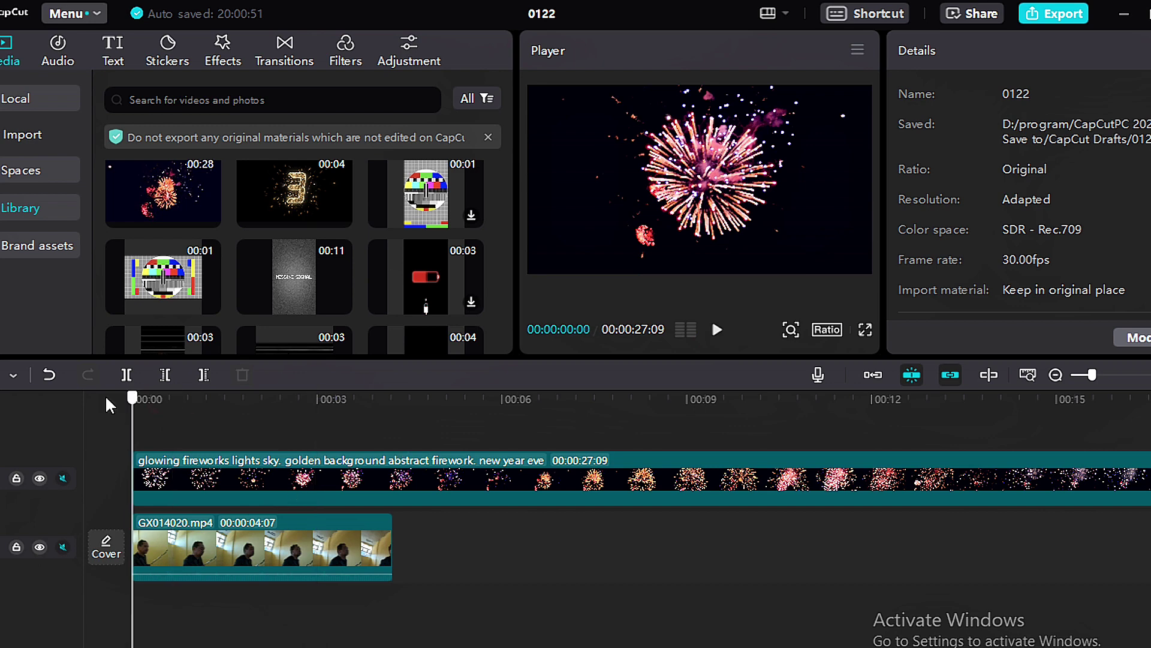
- Reduce the opacity of the fireworks overlay to 24% so the clip underneath shows through
{"action": "left_click", "coordinate": [282, 485]}
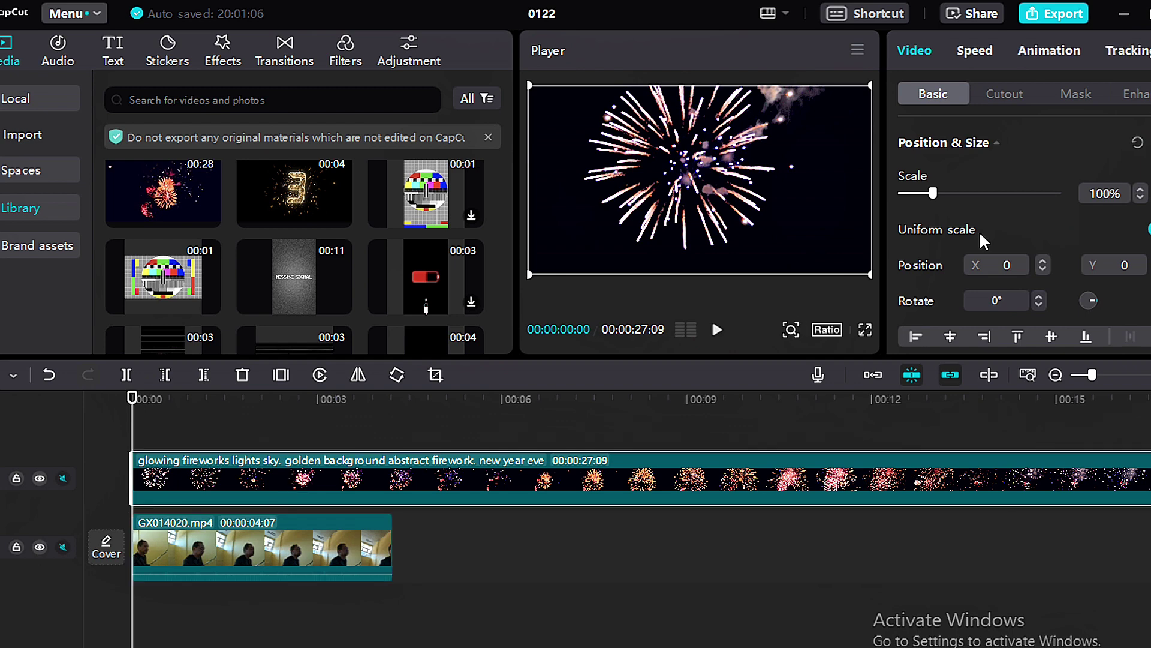
{"action": "scroll", "coordinate": [948, 265], "scroll_direction": "down", "scroll_amount": 3}
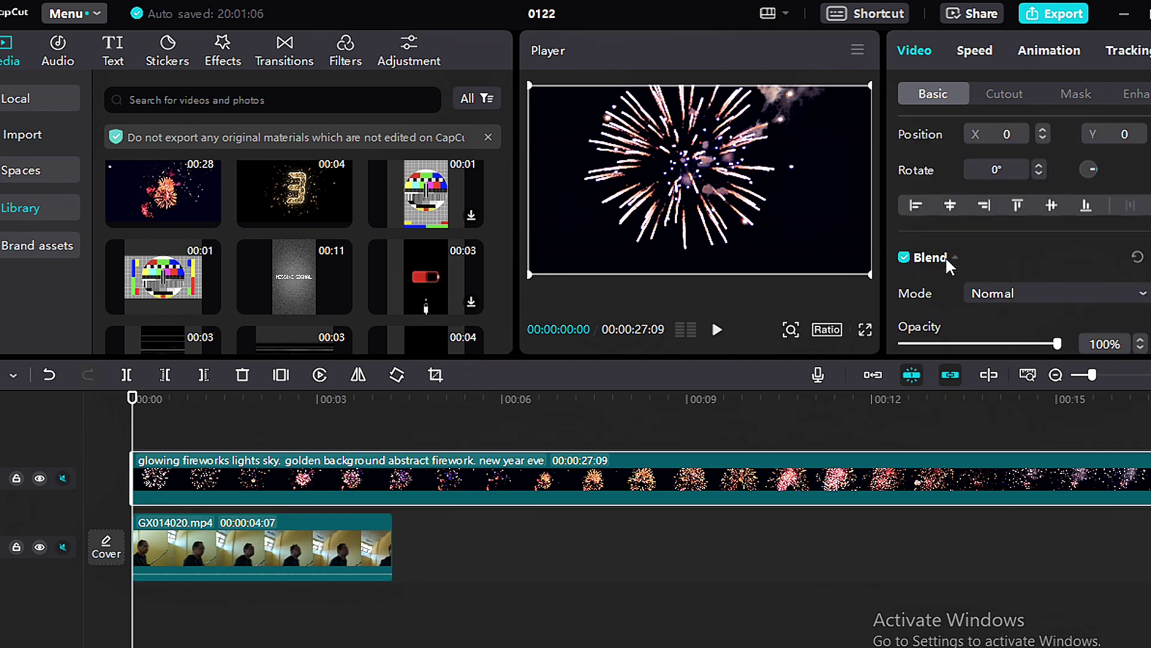
{"action": "scroll", "coordinate": [948, 264], "scroll_direction": "down", "scroll_amount": 1}
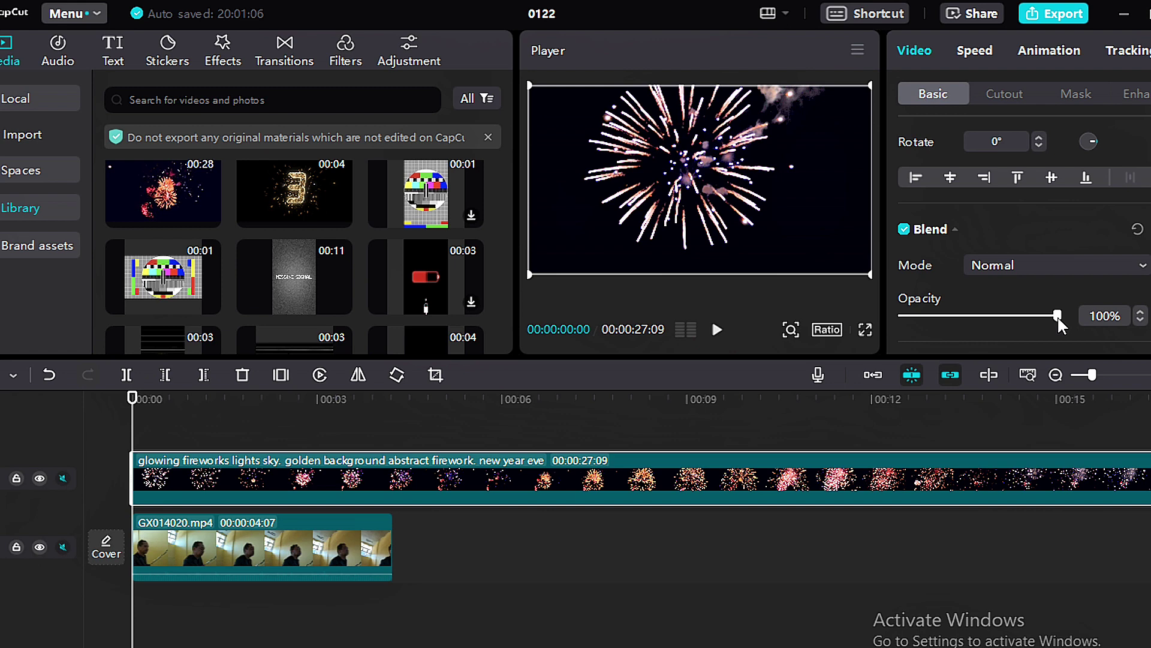
{"action": "left_click_drag", "start_coordinate": [1054, 319], "coordinate": [945, 350]}
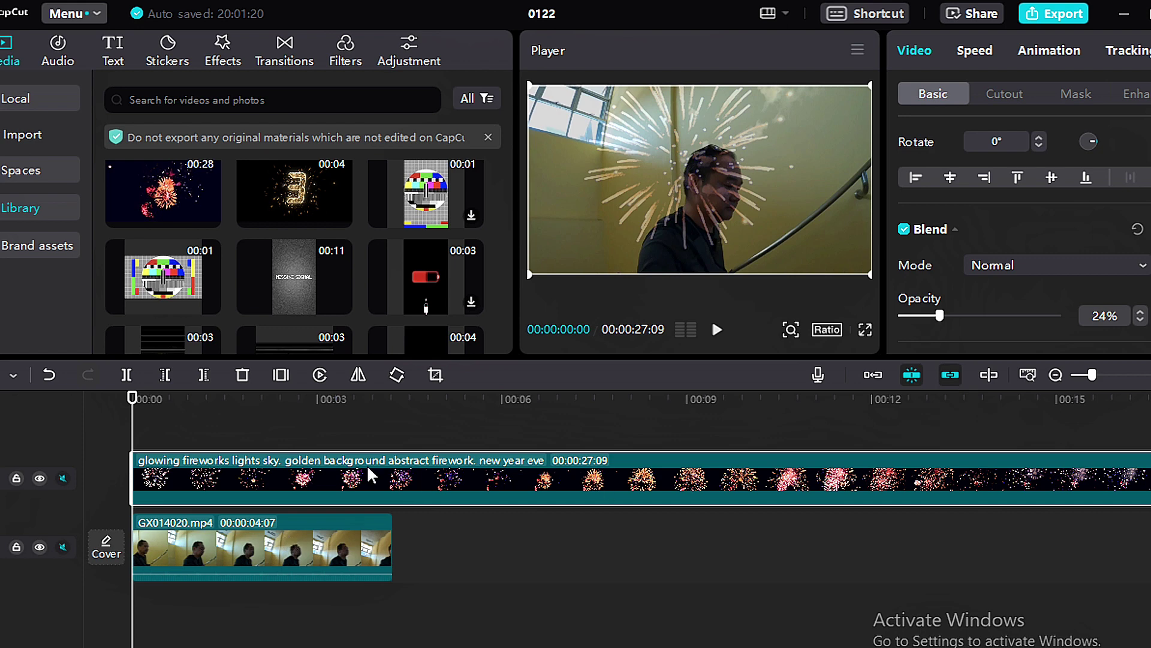
- Trim the fireworks overlay to end together with GX014020.mp4 and play back the blended clips
{"action": "left_click", "coordinate": [717, 330]}
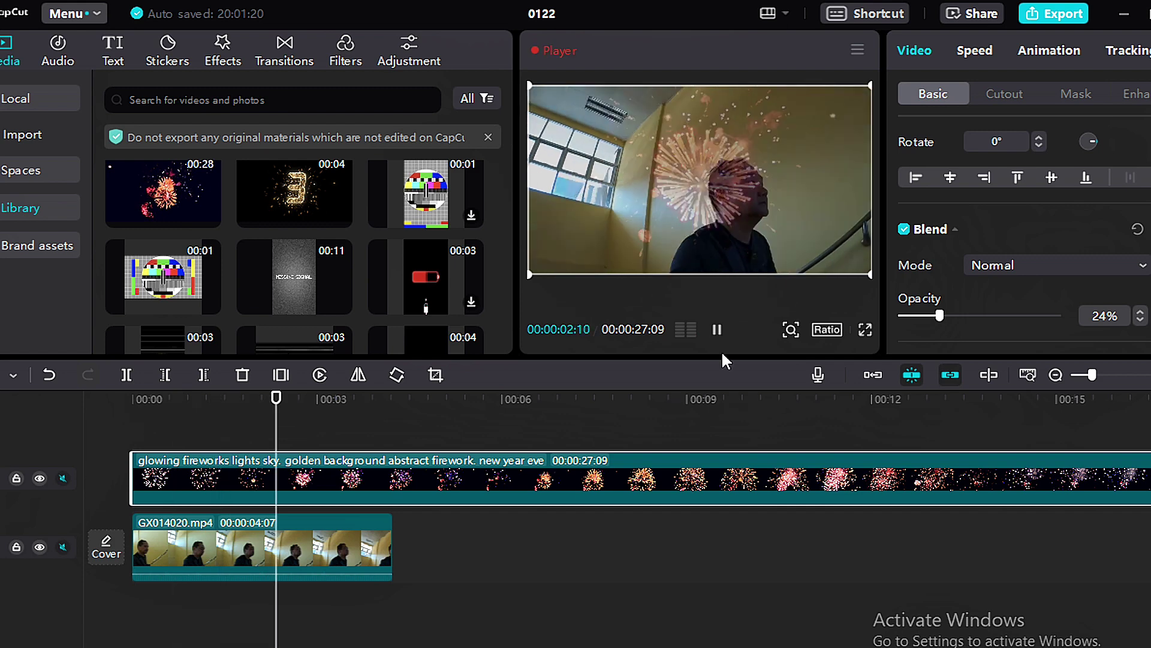
{"action": "left_click", "coordinate": [333, 552]}
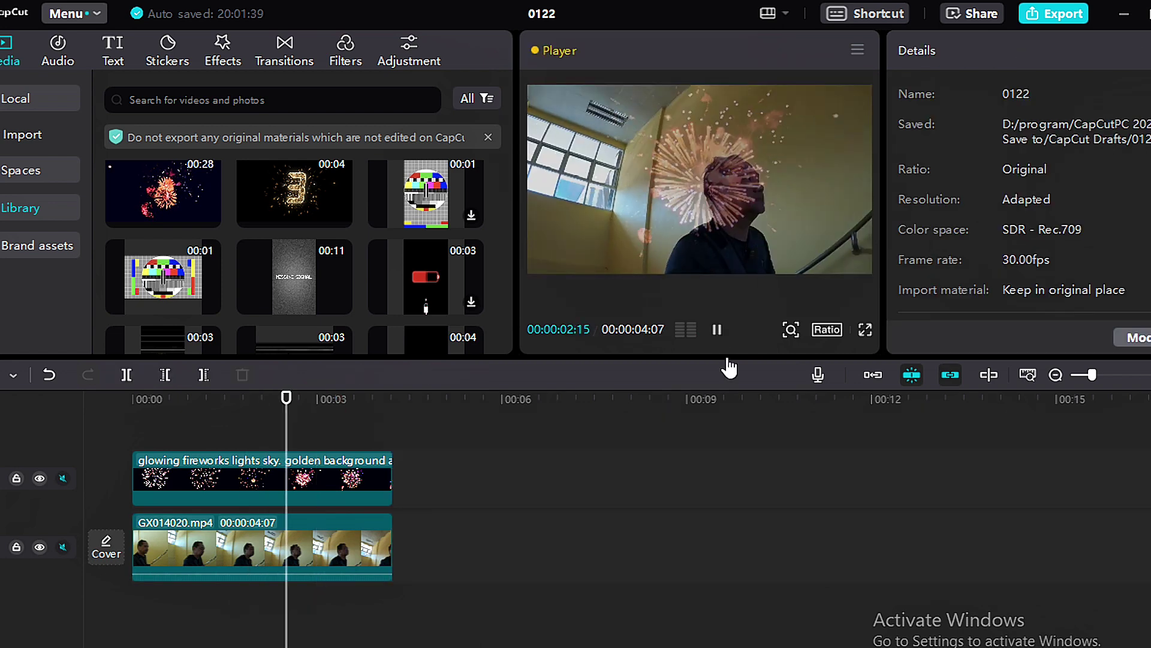
{"action": "left_click", "coordinate": [713, 329]}
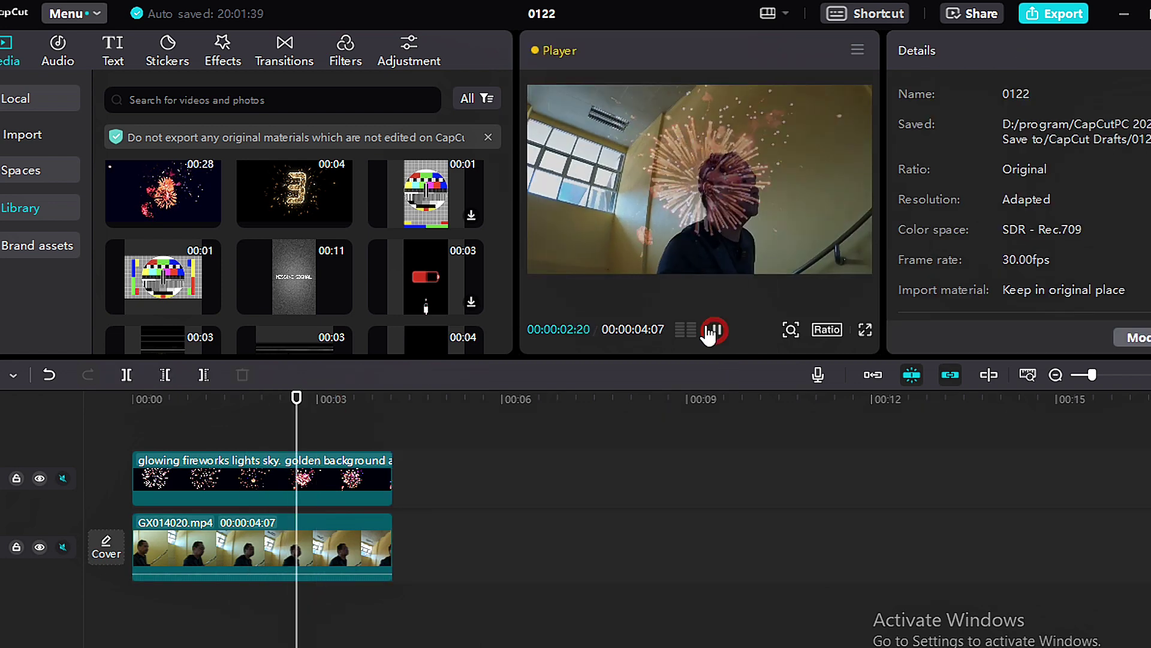
{"action": "left_click", "coordinate": [489, 488]}
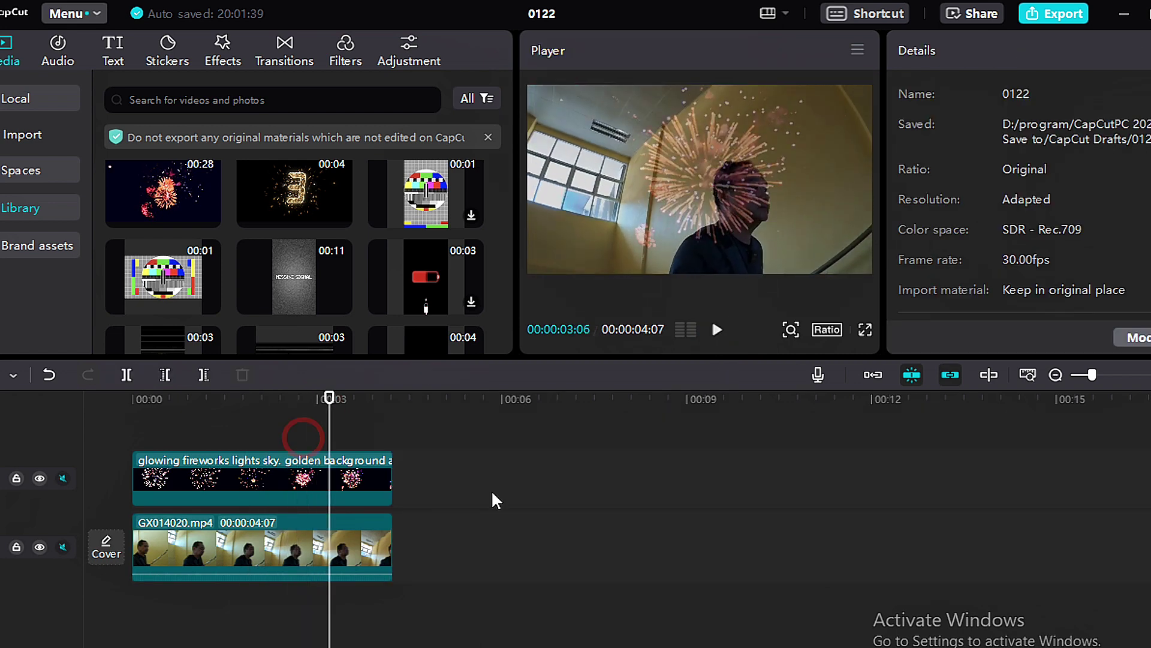
{"action": "left_click", "coordinate": [304, 445]}
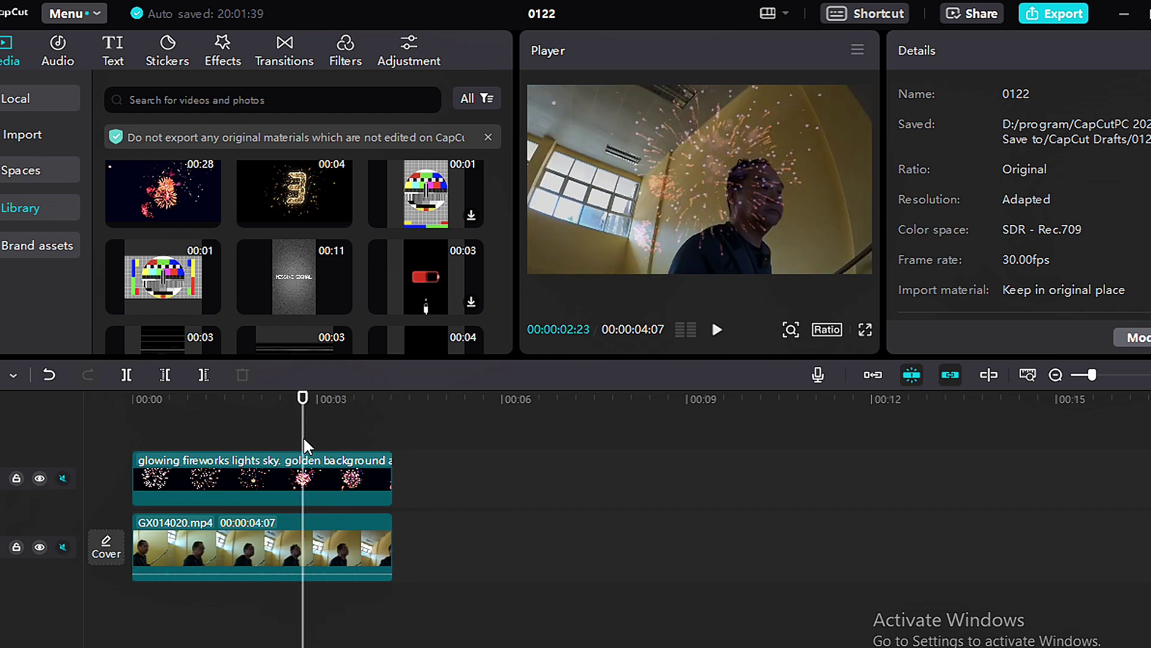
- Look at the cutout options of the fireworks overlay and check the blended frame at about 2.5 seconds
{"action": "left_click", "coordinate": [335, 493]}
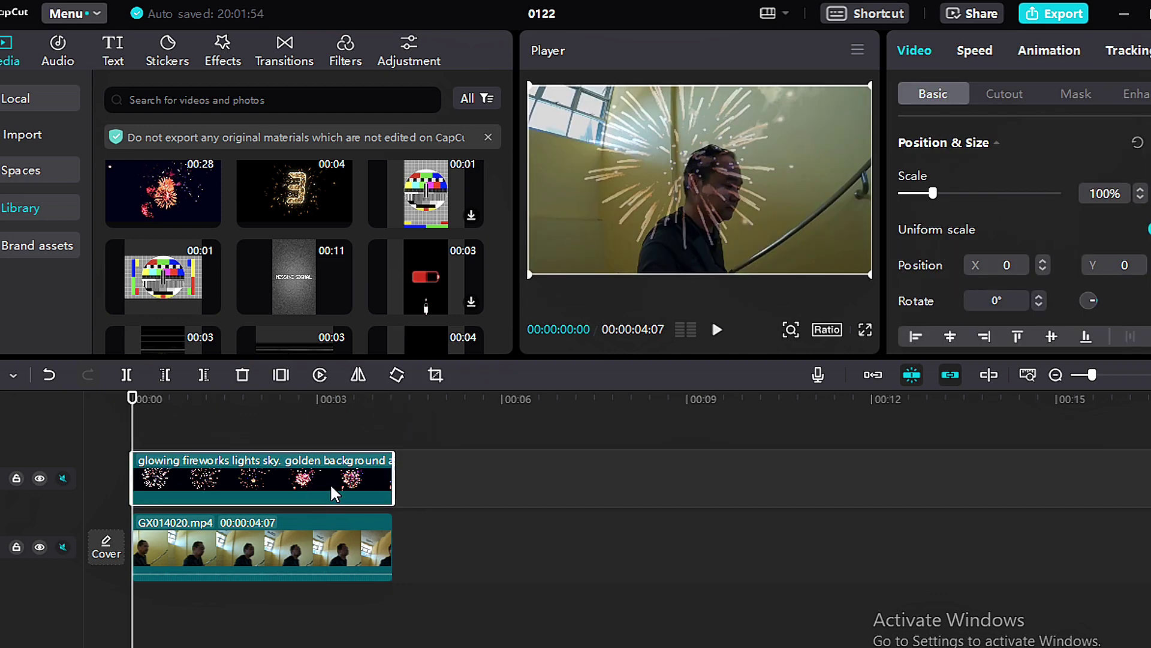
{"action": "left_click", "coordinate": [1004, 94]}
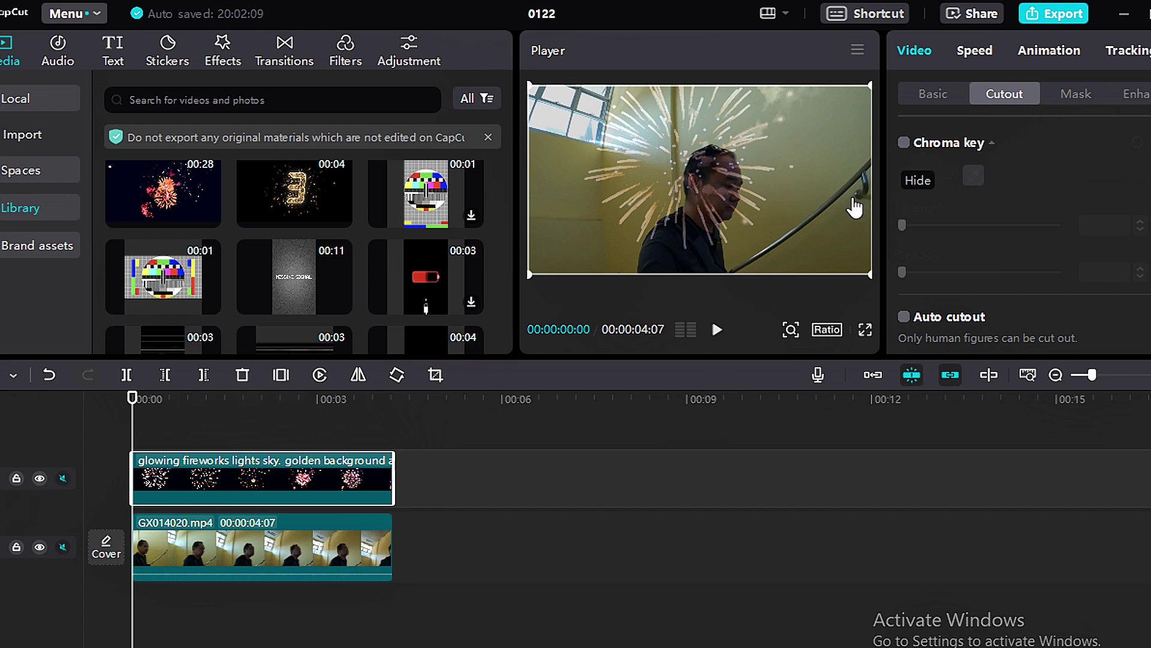
{"action": "left_click", "coordinate": [284, 414]}
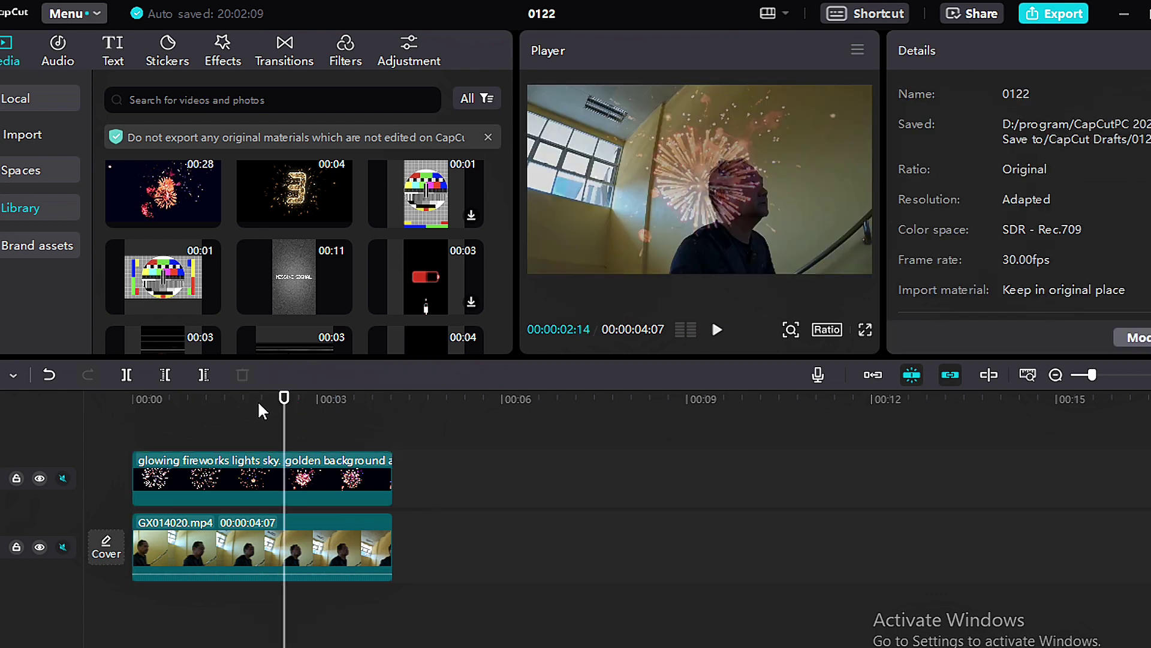
- Hide the fireworks track and add the Green screen thumbs-up clip from the library on a new track above it
{"action": "mouse_move", "coordinate": [219, 258]}
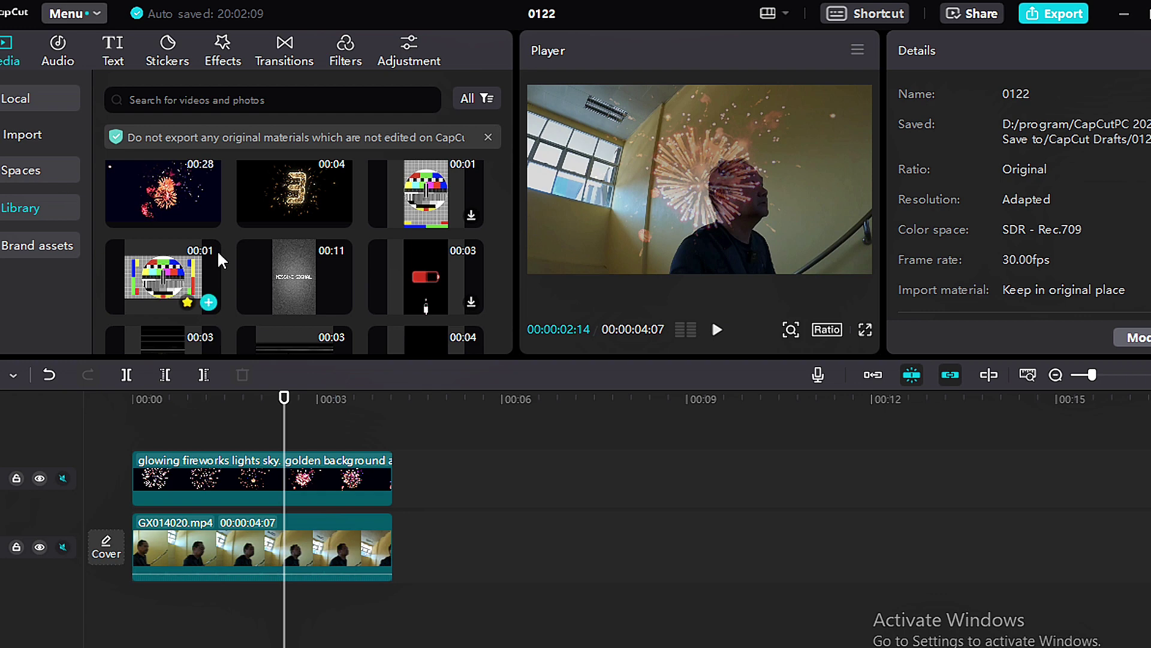
{"action": "scroll", "coordinate": [219, 258], "scroll_direction": "down", "scroll_amount": 5}
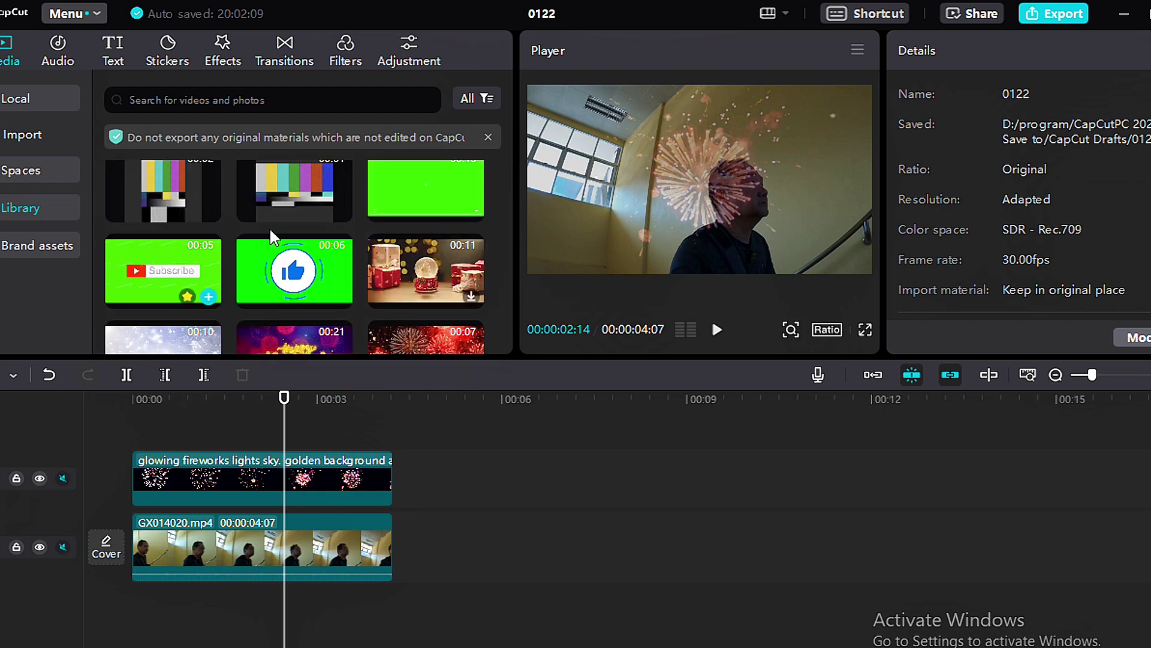
{"action": "mouse_move", "coordinate": [296, 294]}
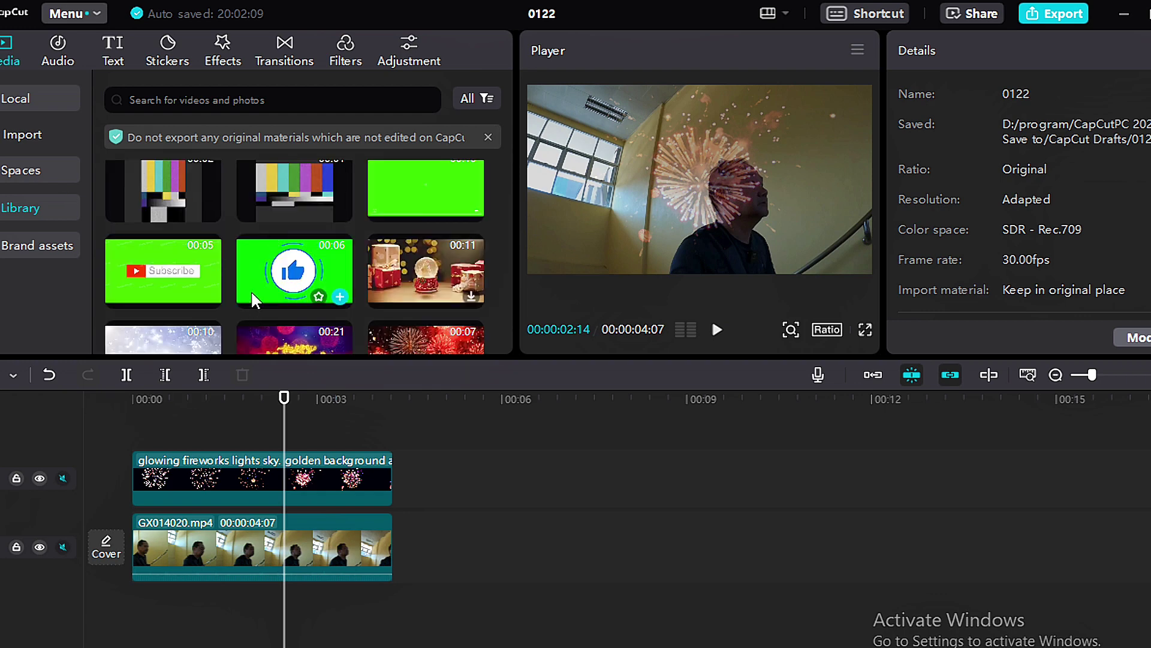
{"action": "mouse_move", "coordinate": [150, 297]}
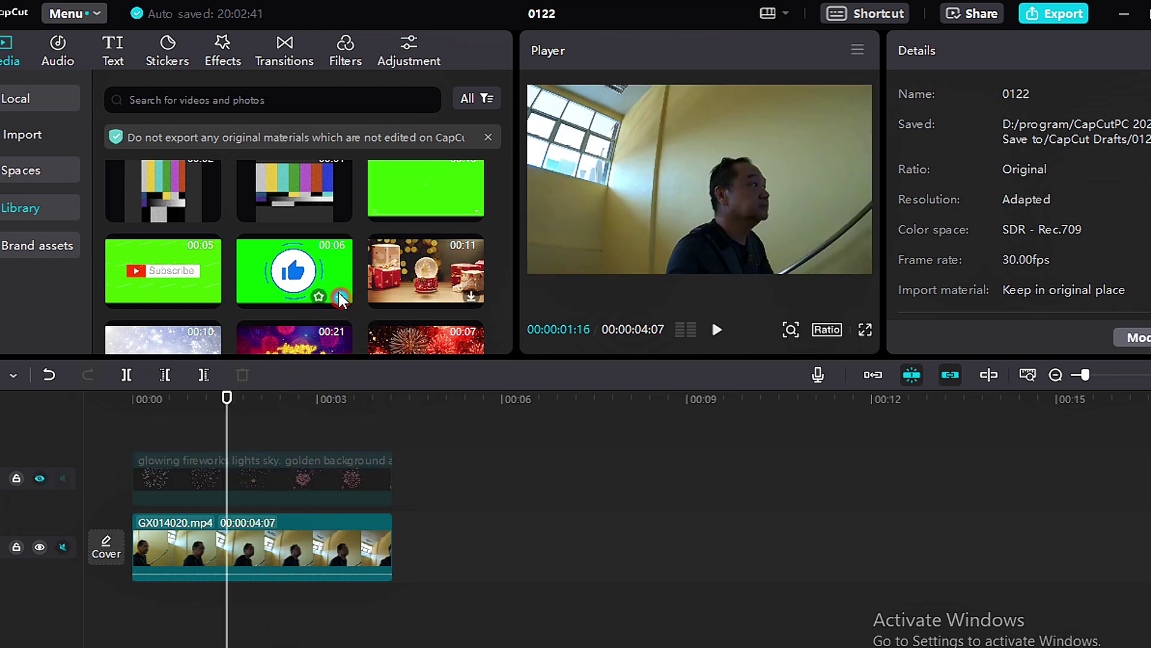
{"action": "left_click", "coordinate": [340, 297]}
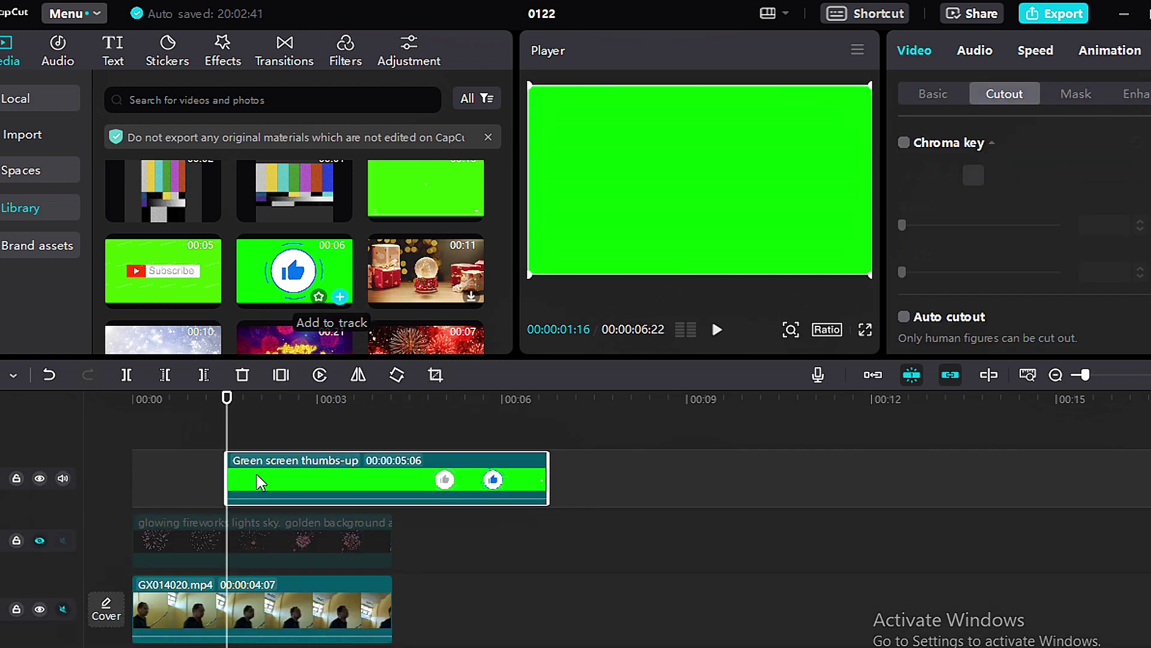
- Preview the Green screen thumbs-up clip and move it to the start of the timeline
{"action": "left_click", "coordinate": [264, 423]}
{"action": "left_click", "coordinate": [305, 403]}
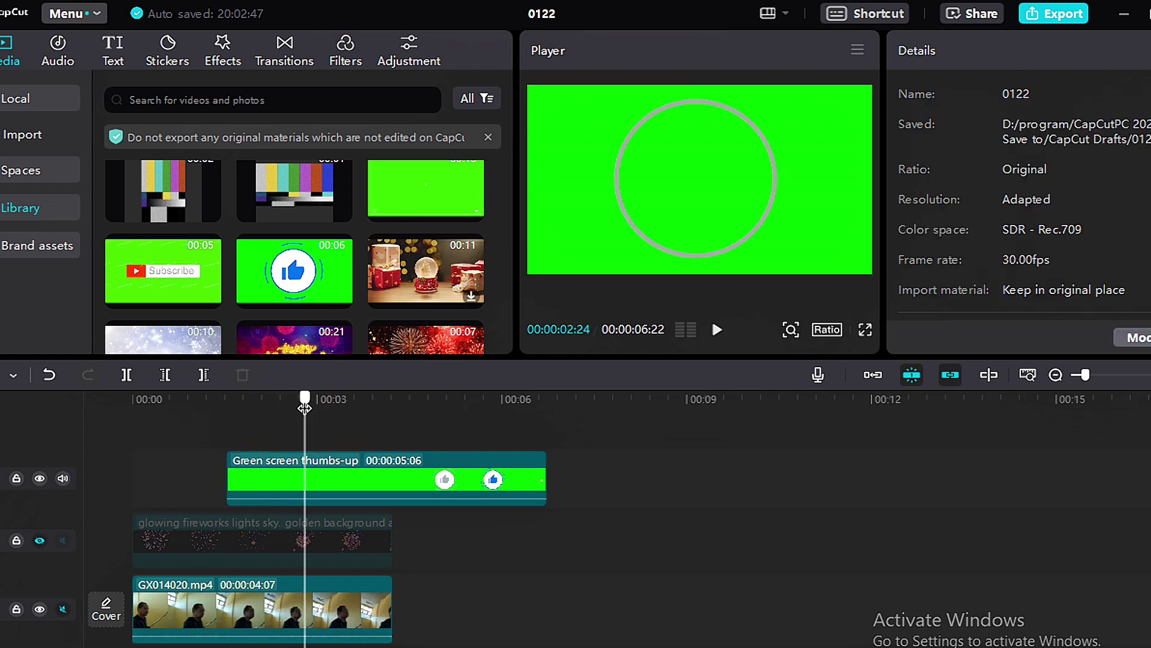
{"action": "left_click", "coordinate": [366, 483]}
{"action": "left_click_drag", "start_coordinate": [366, 484], "coordinate": [270, 486]}
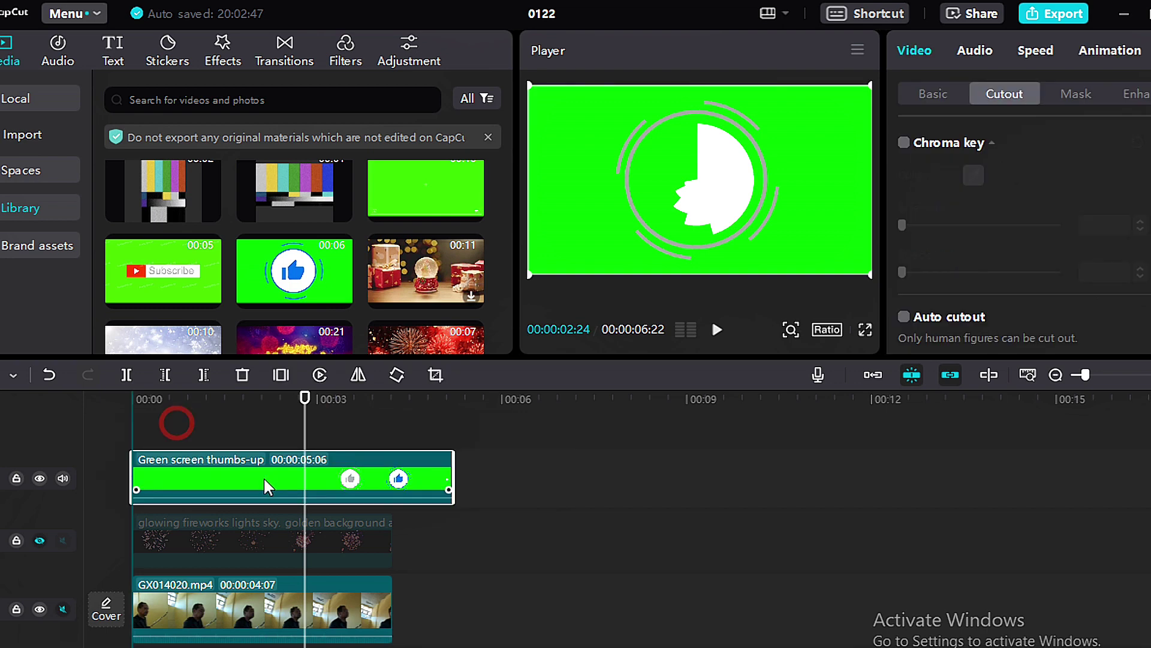
{"action": "left_click", "coordinate": [178, 424]}
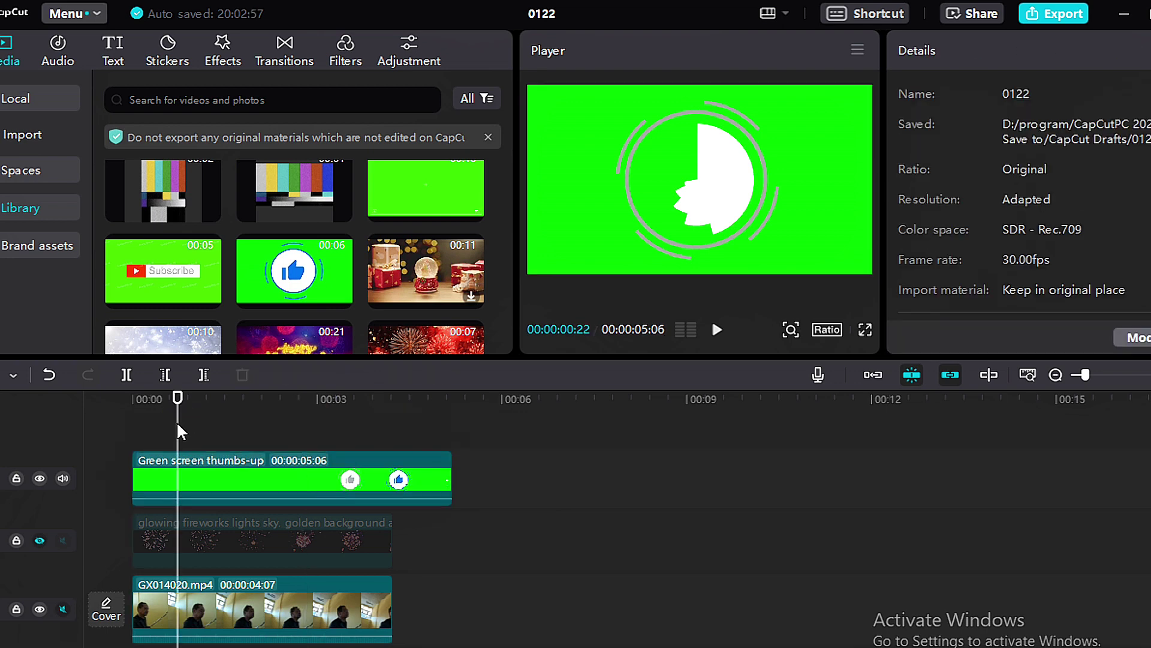
- Try adjusting the opacity of the Green screen thumbs-up clip
{"action": "left_click", "coordinate": [233, 478]}
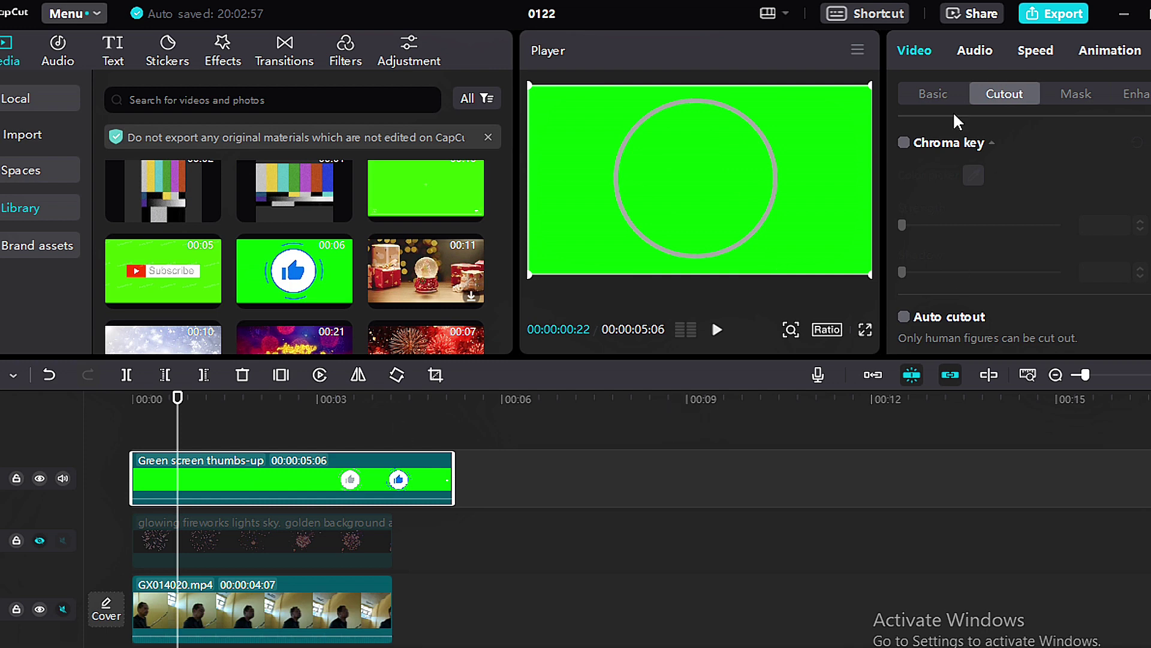
{"action": "left_click", "coordinate": [934, 95]}
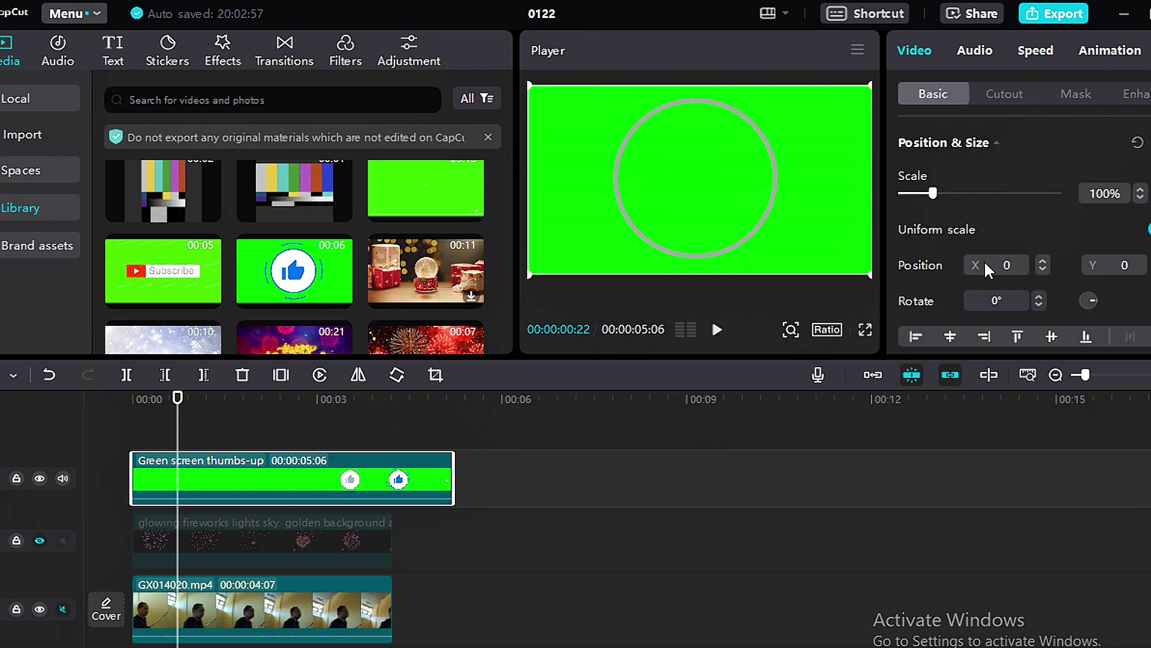
{"action": "scroll", "coordinate": [989, 269], "scroll_direction": "down", "scroll_amount": 4}
{"action": "left_click", "coordinate": [1057, 257]}
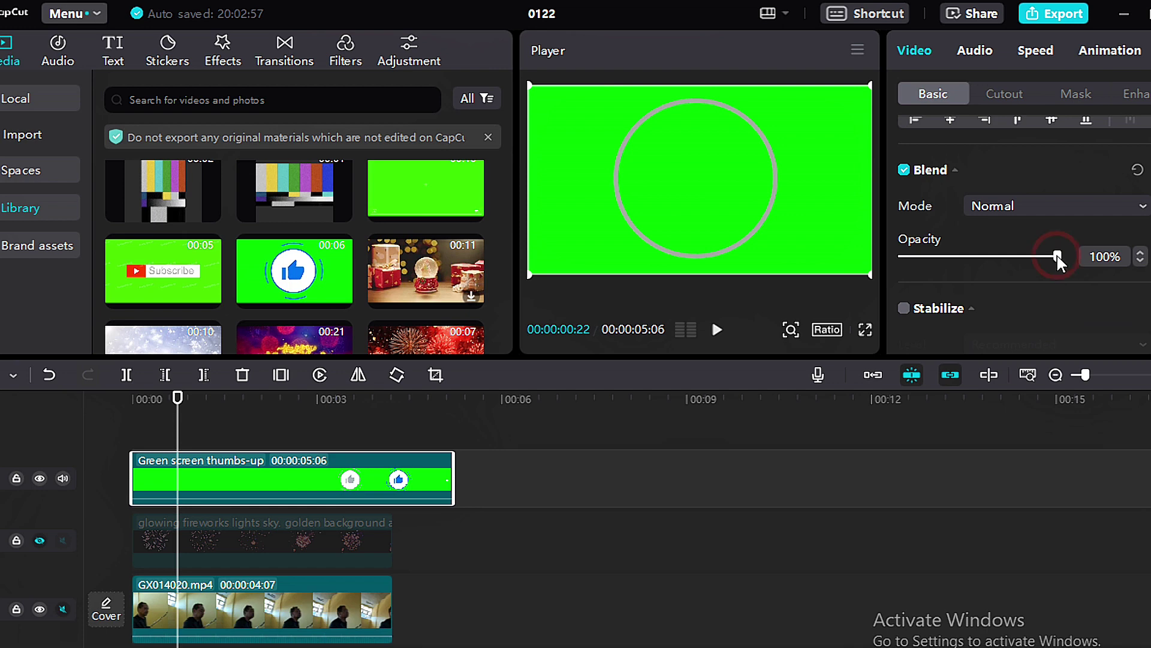
{"action": "left_click_drag", "start_coordinate": [1057, 259], "coordinate": [1093, 247]}
- Key out the green background of the thumbs-up clip with Chroma key, using strength 66 and shadow 11
{"action": "left_click", "coordinate": [1001, 93]}
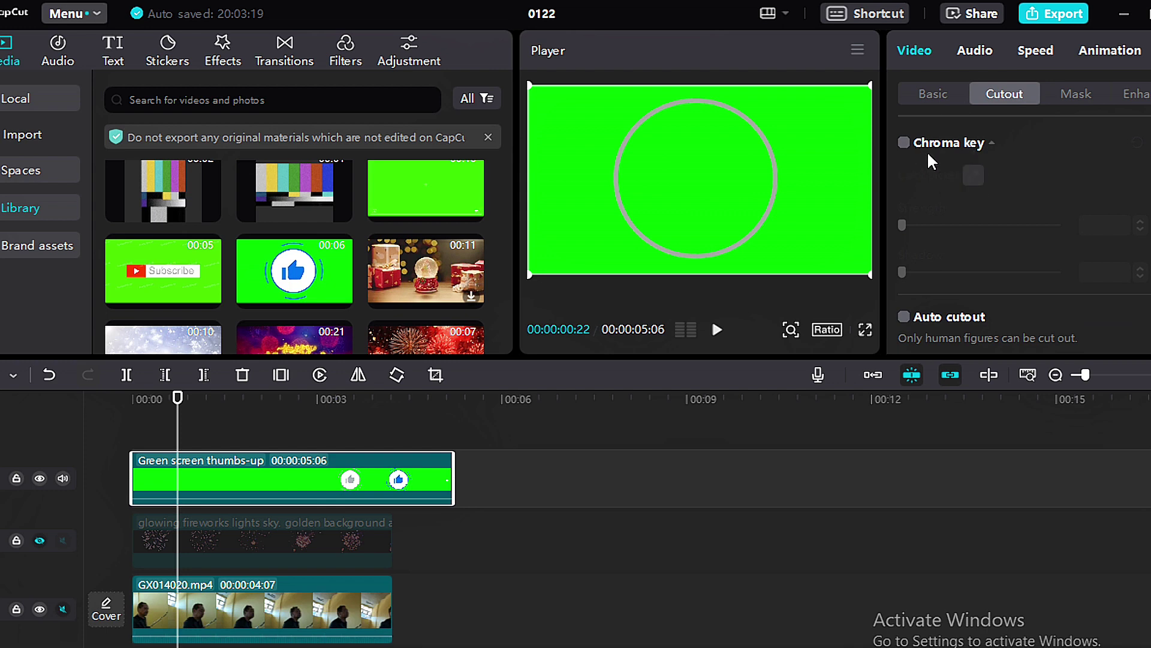
{"action": "left_click", "coordinate": [904, 142]}
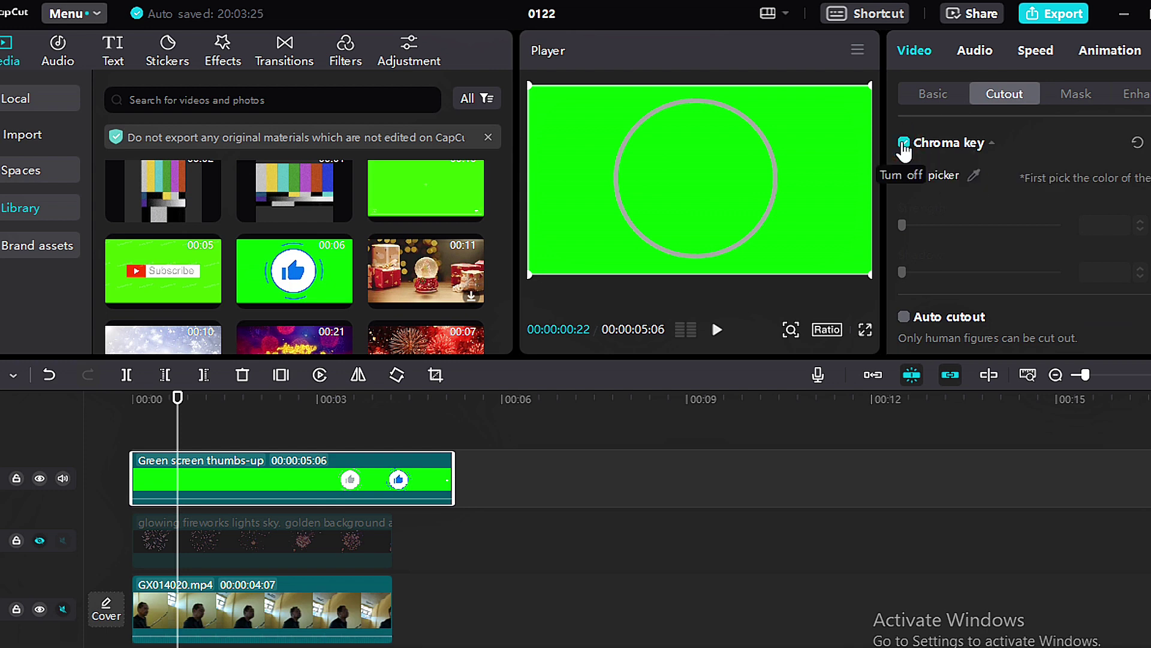
{"action": "left_click", "coordinate": [976, 176]}
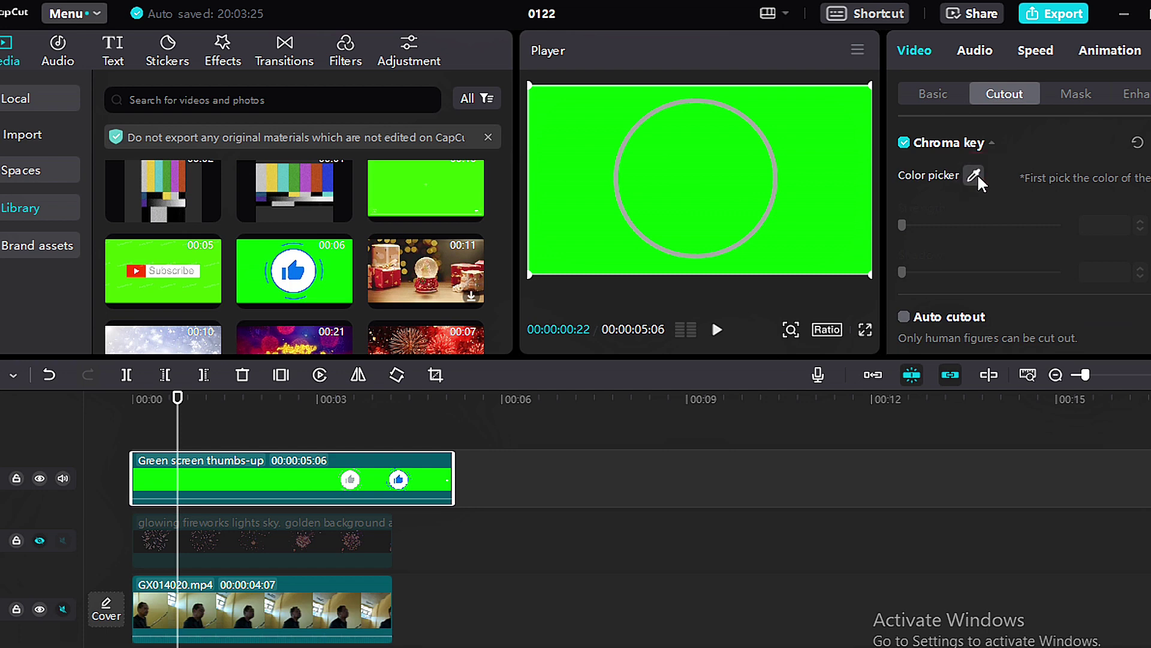
{"action": "left_click", "coordinate": [832, 216]}
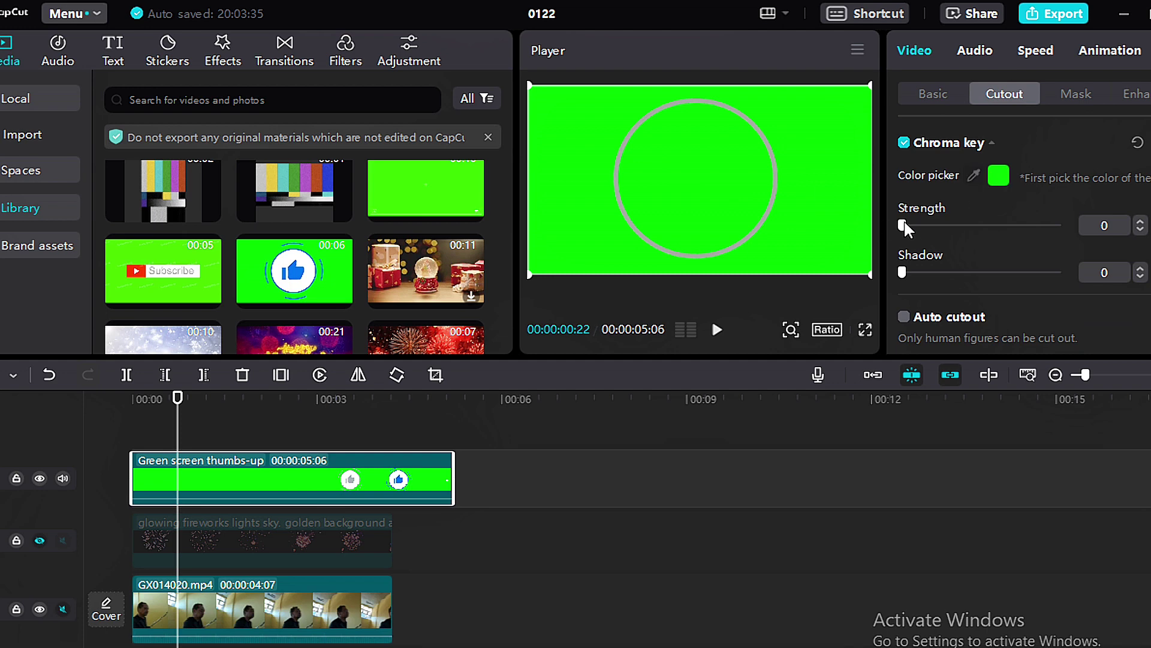
{"action": "left_click_drag", "start_coordinate": [903, 226], "coordinate": [1010, 237]}
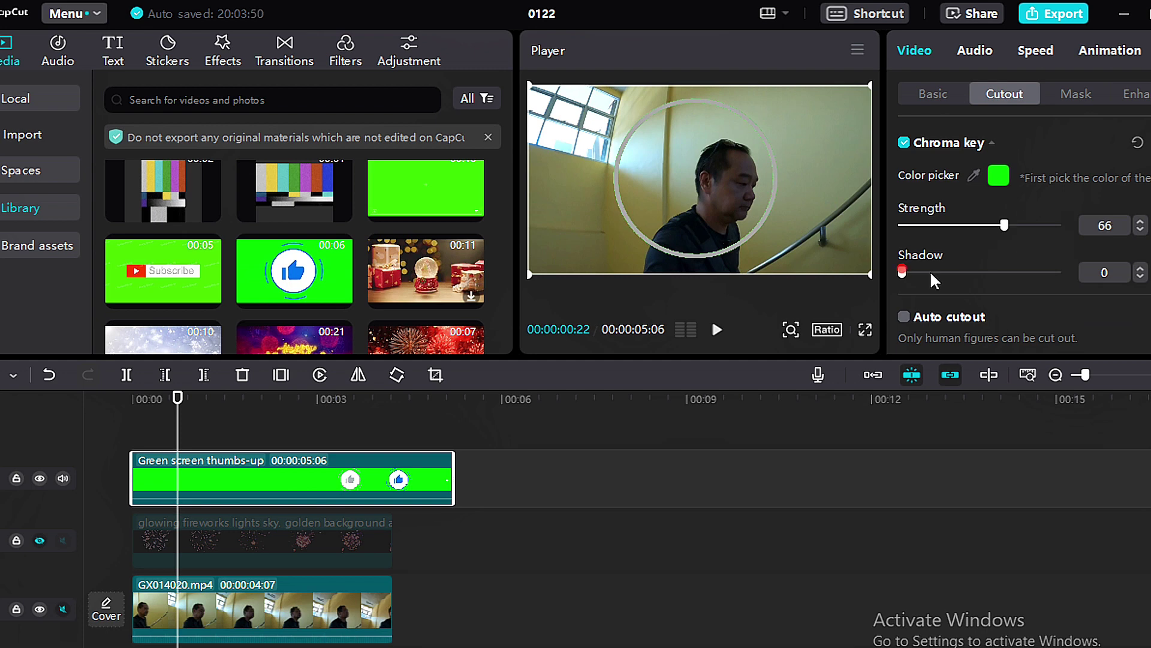
{"action": "left_click_drag", "start_coordinate": [902, 273], "coordinate": [921, 276]}
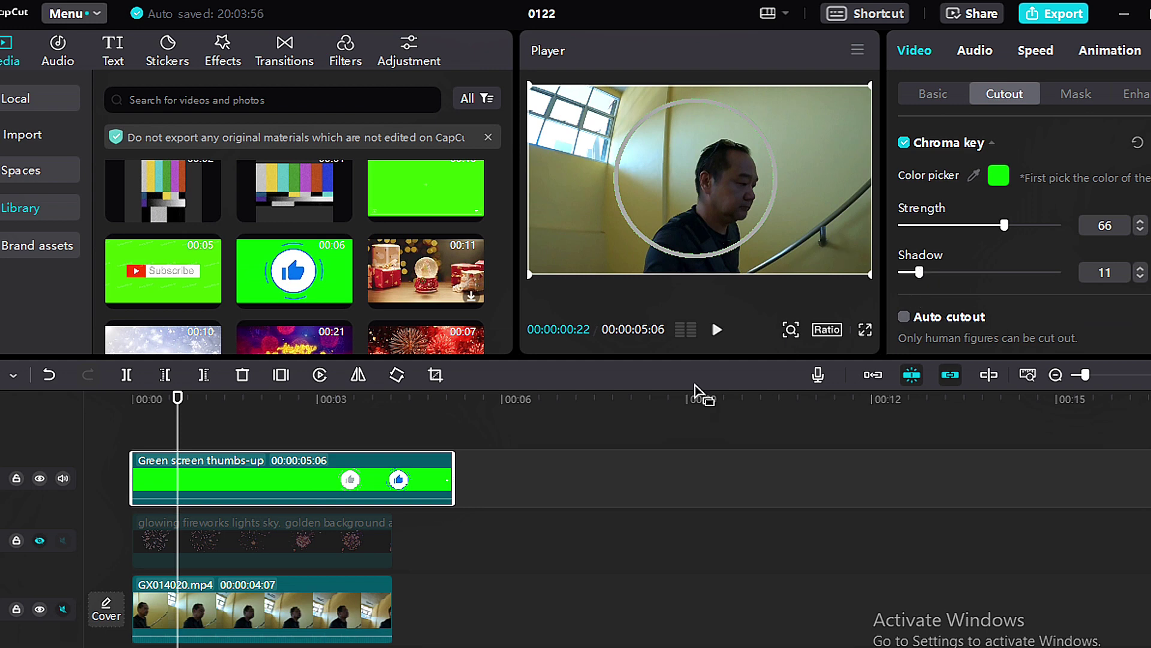
- Preview the keyed thumbs-up, then shrink it to about half size and place it in the lower-left corner of the frame
{"action": "key", "text": "space"}
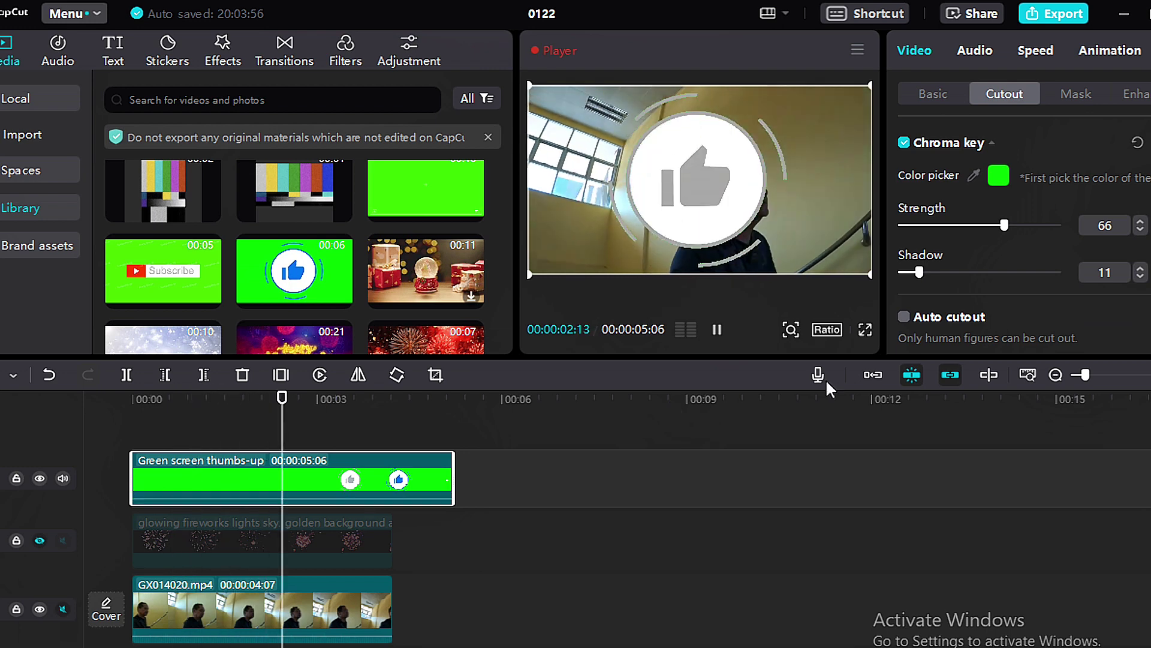
{"action": "left_click", "coordinate": [718, 330]}
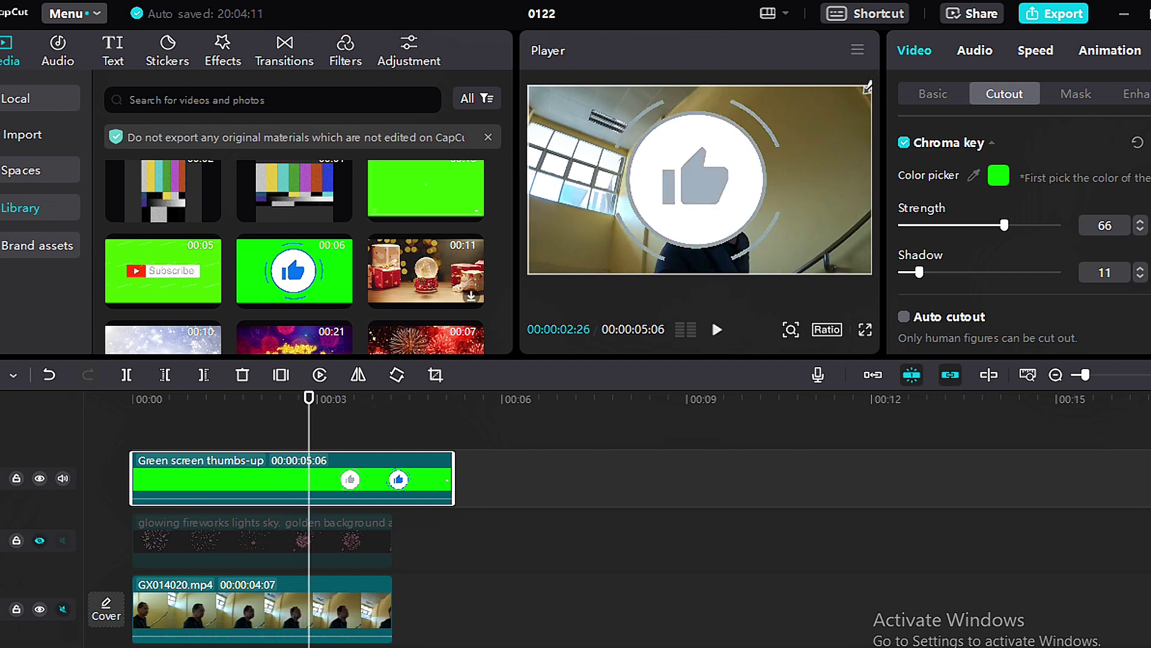
{"action": "left_click_drag", "start_coordinate": [870, 85], "coordinate": [600, 226]}
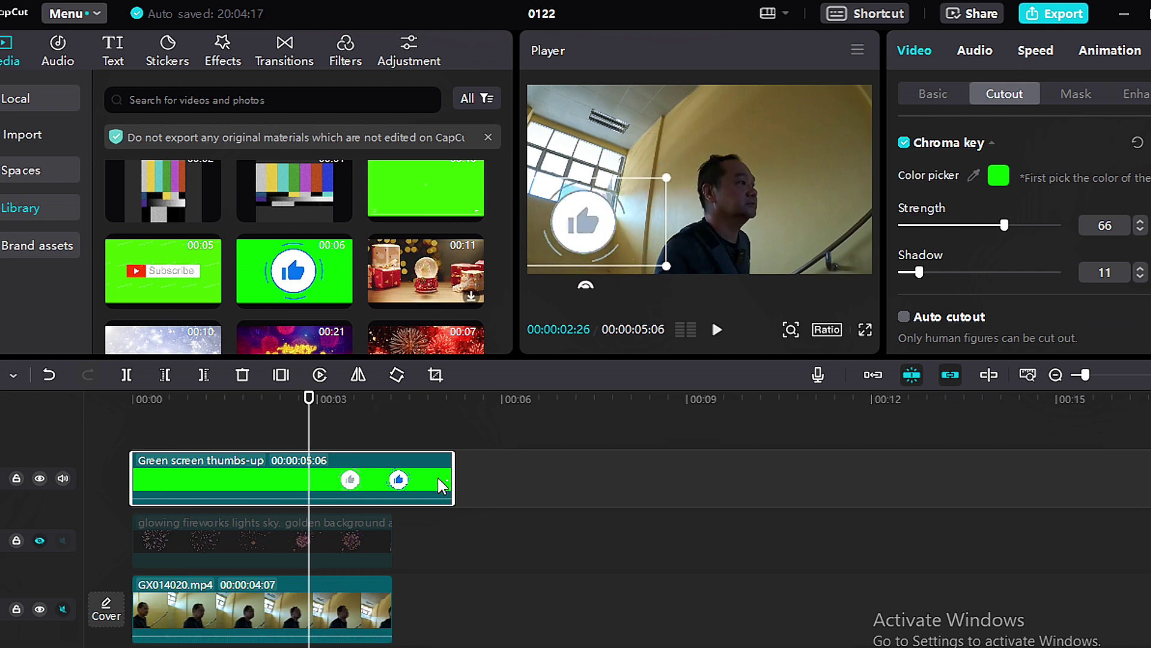
- Play the composite from the start to check the keyed thumbs-up animation over the footage
{"action": "key", "text": "Home"}
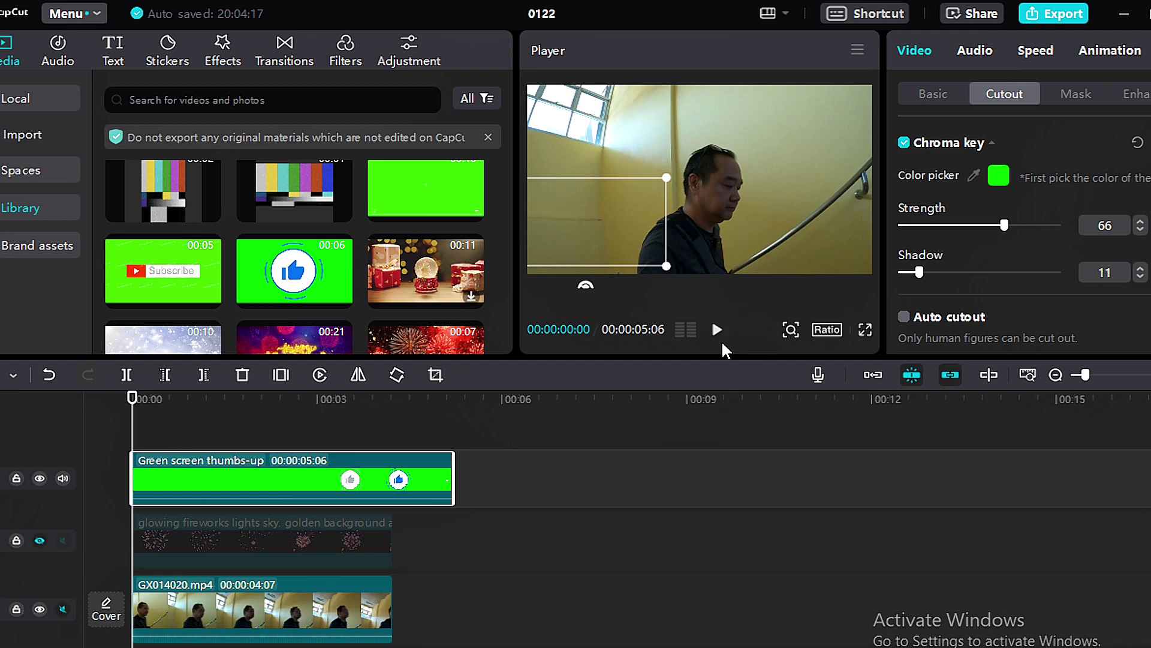
{"action": "left_click", "coordinate": [716, 329]}
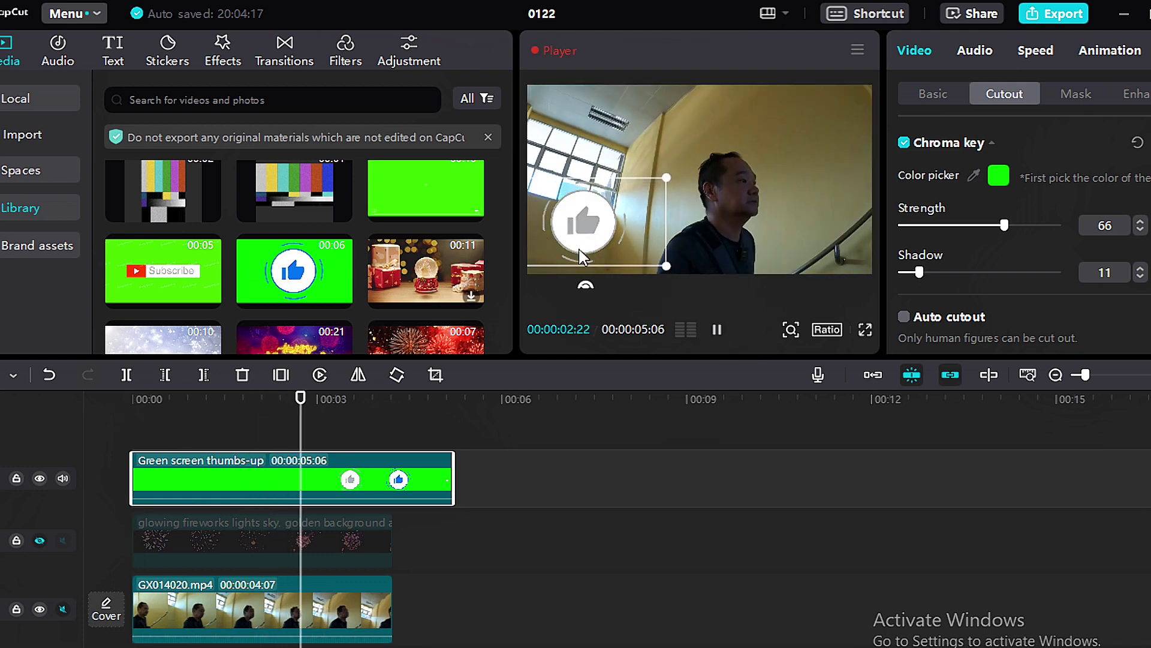
{"action": "left_click", "coordinate": [723, 334]}
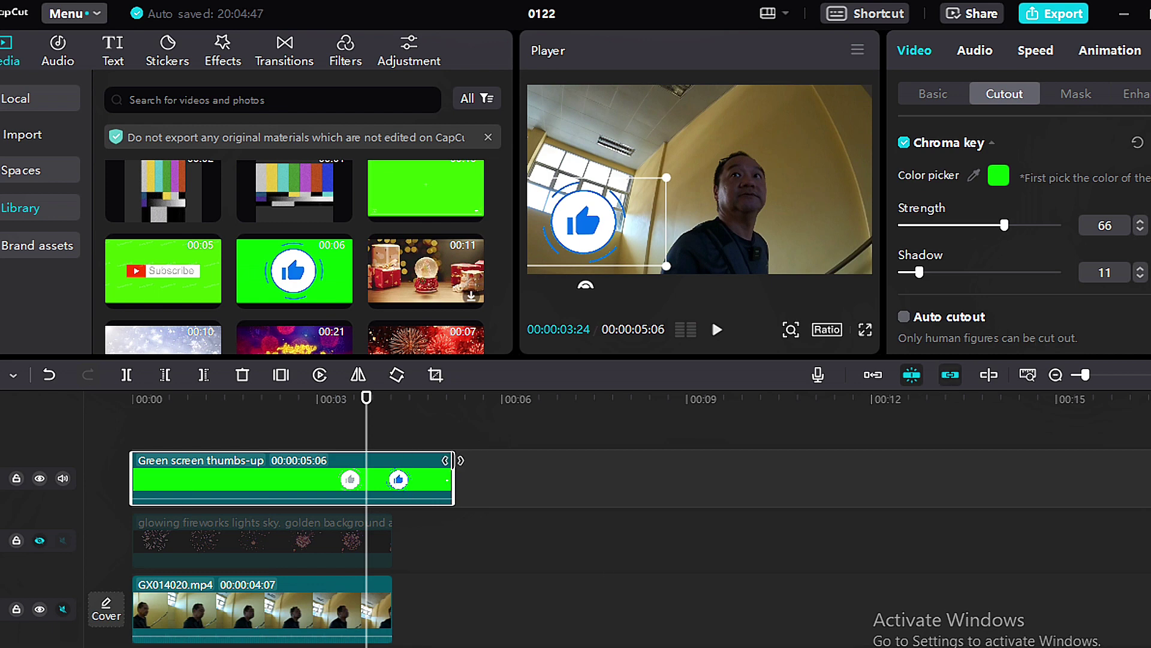
- Trim the thumbs-up clip's end to match GX014020.mp4 at 00:00:04:07, and hide the thumbs-up track
{"action": "left_click_drag", "start_coordinate": [453, 475], "coordinate": [393, 471]}
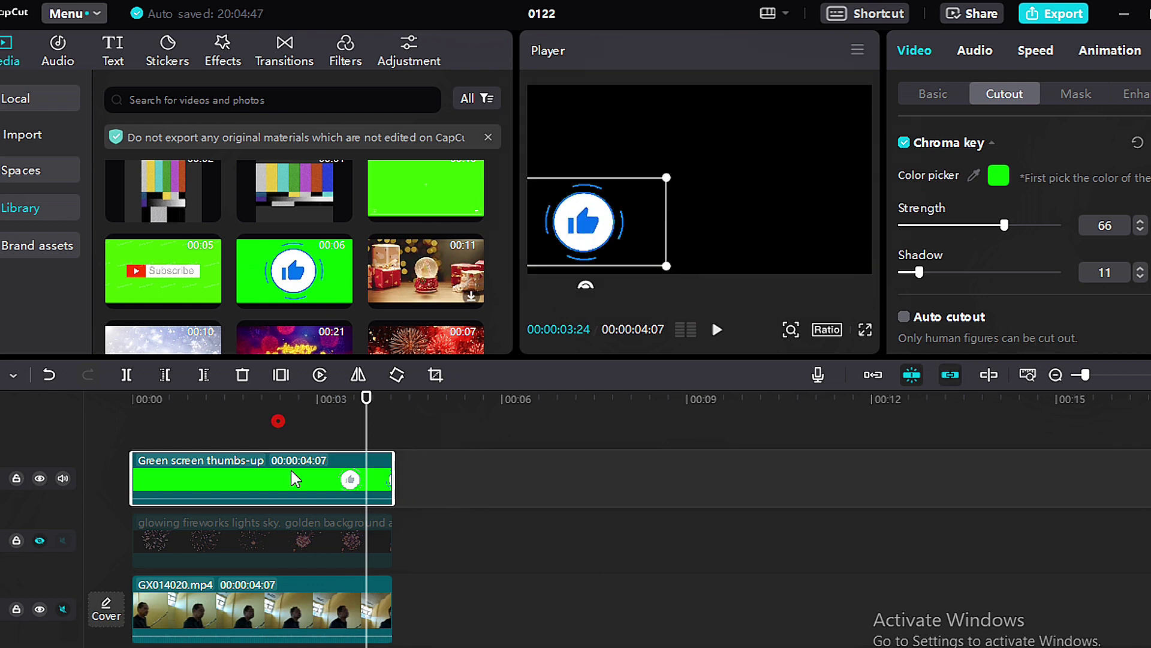
{"action": "left_click", "coordinate": [249, 440]}
{"action": "left_click", "coordinate": [278, 420]}
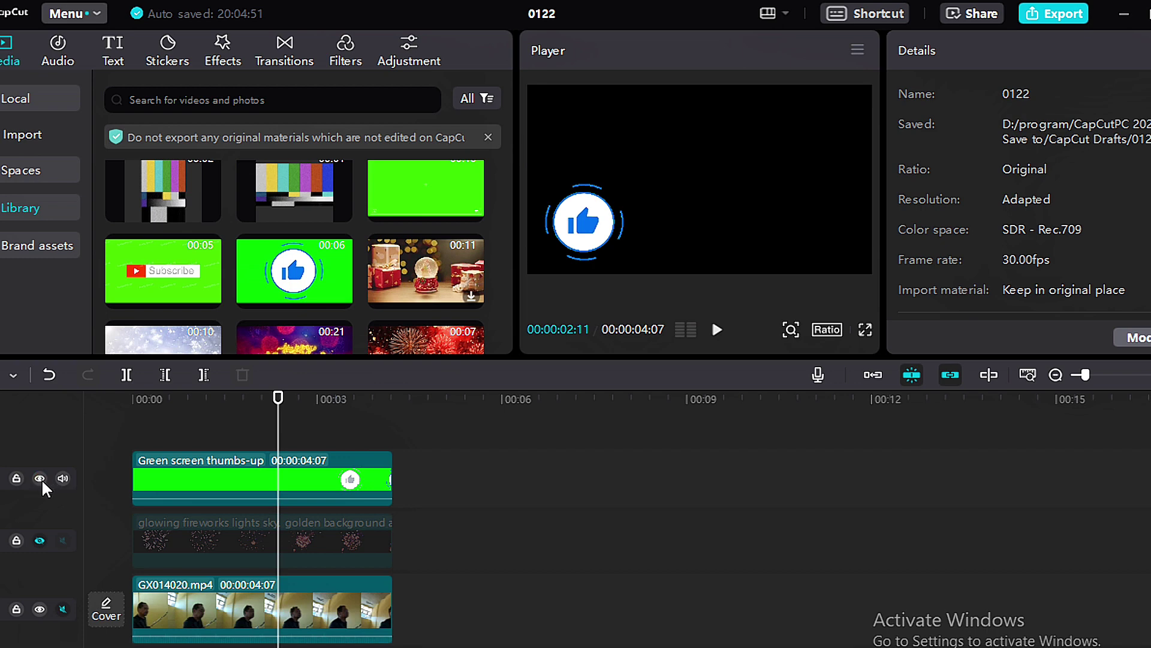
{"action": "left_click", "coordinate": [40, 478]}
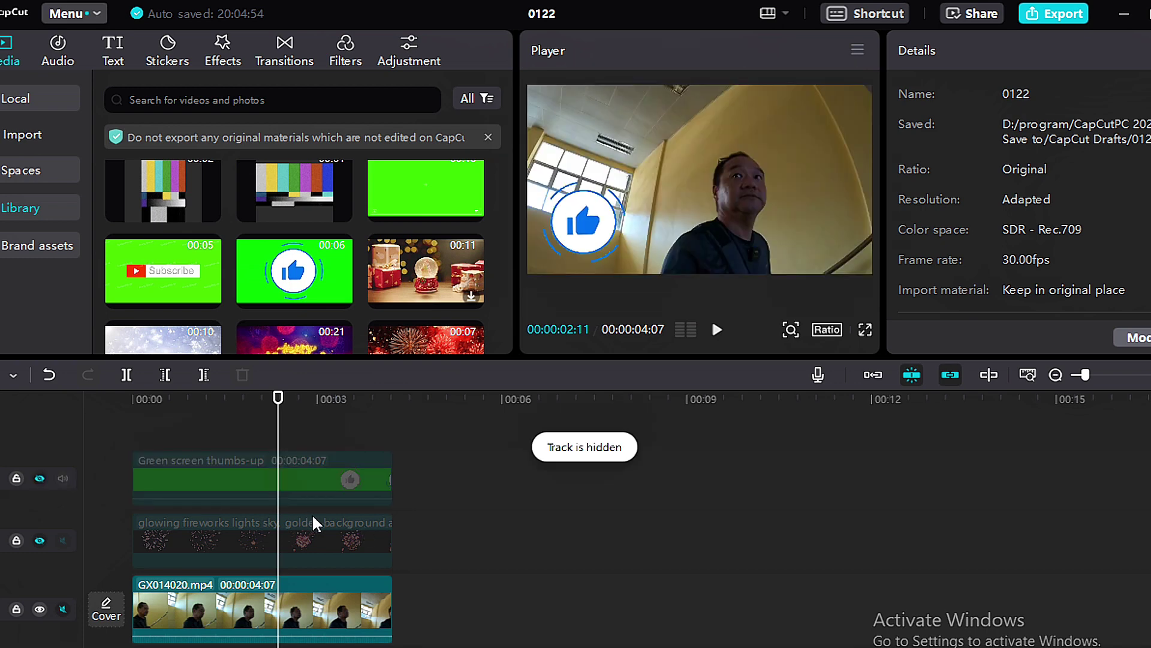
- Add a text clip in the white shadowed Trending style at the timeline start and set its text to THAILAND
{"action": "key", "text": "Home"}
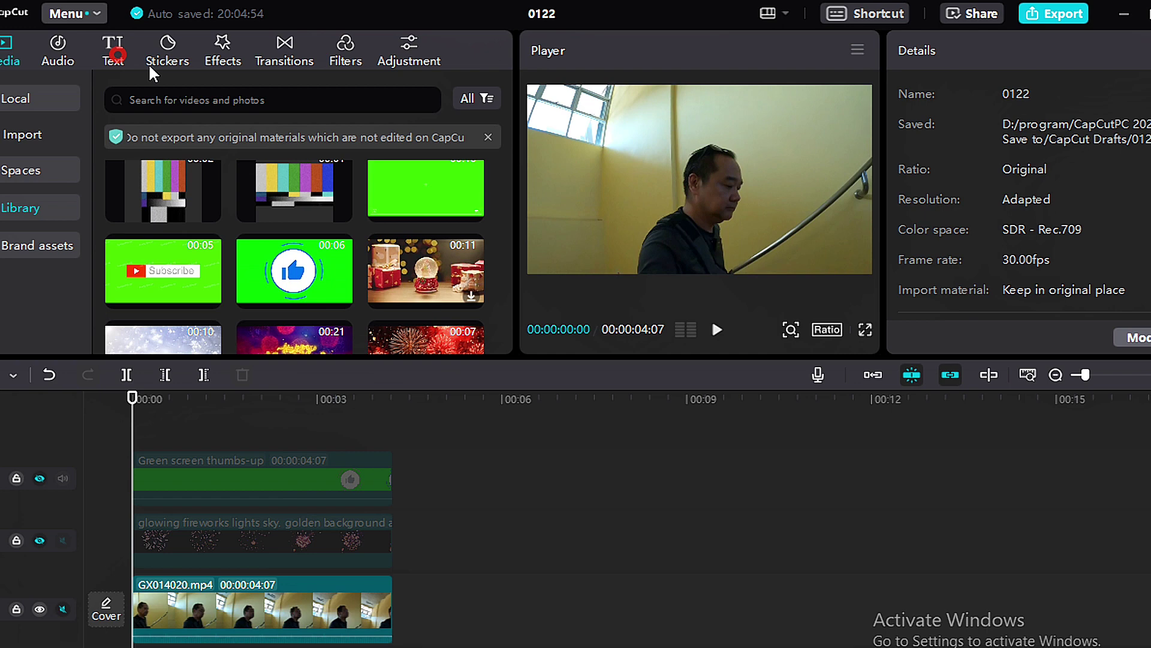
{"action": "left_click", "coordinate": [120, 62]}
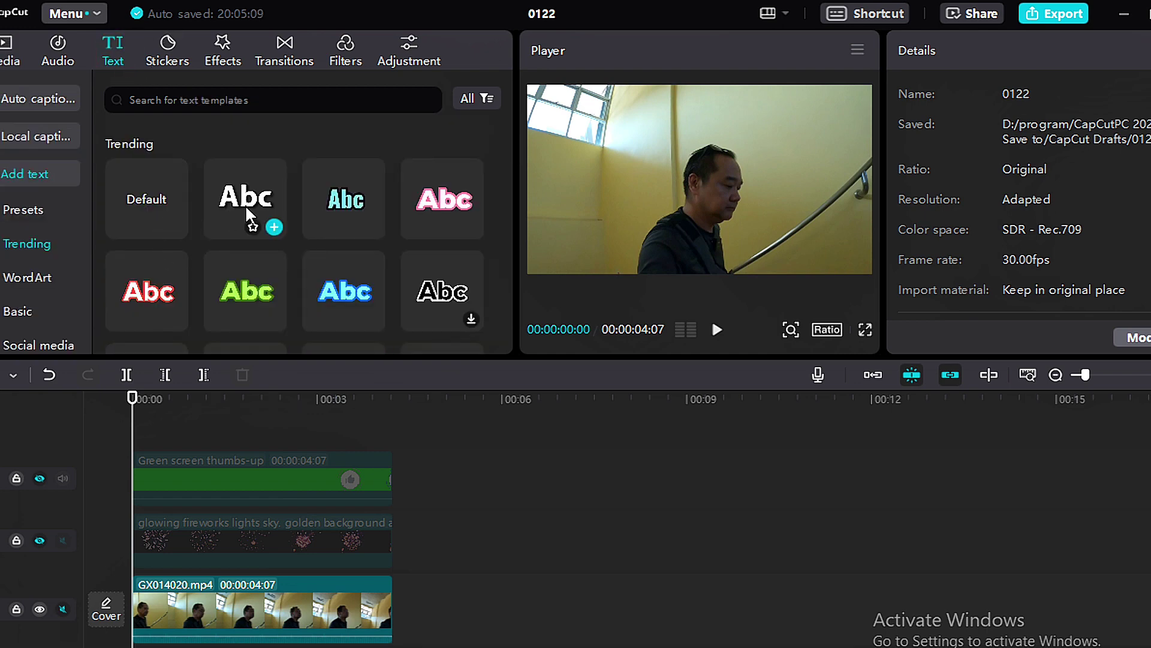
{"action": "left_click", "coordinate": [274, 227]}
{"action": "left_click", "coordinate": [954, 171]}
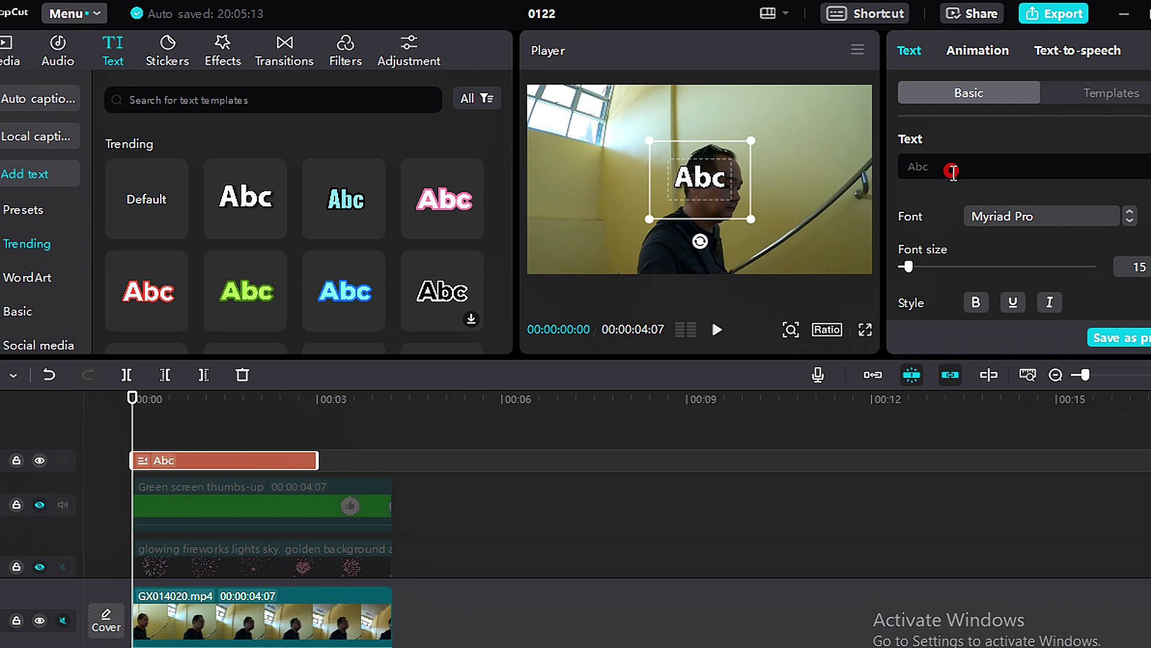
{"action": "key", "text": "BackSpace"}
{"action": "key", "text": "BackSpace"}
{"action": "key", "text": "BackSpace"}
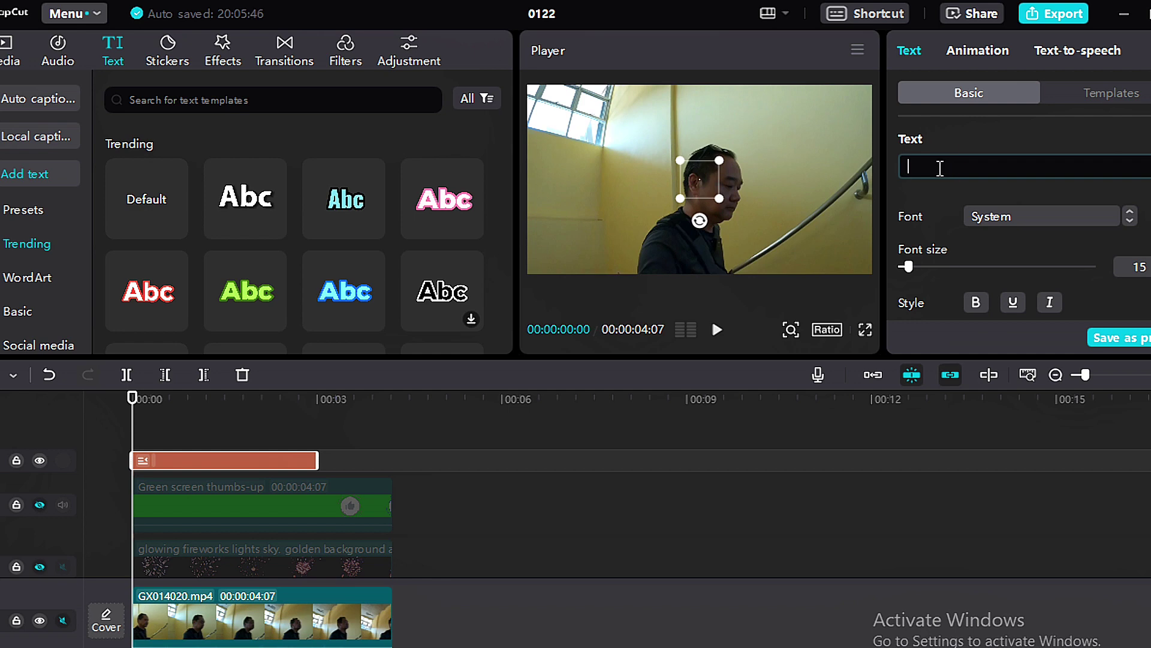
{"action": "type", "text": "THAILAND"}
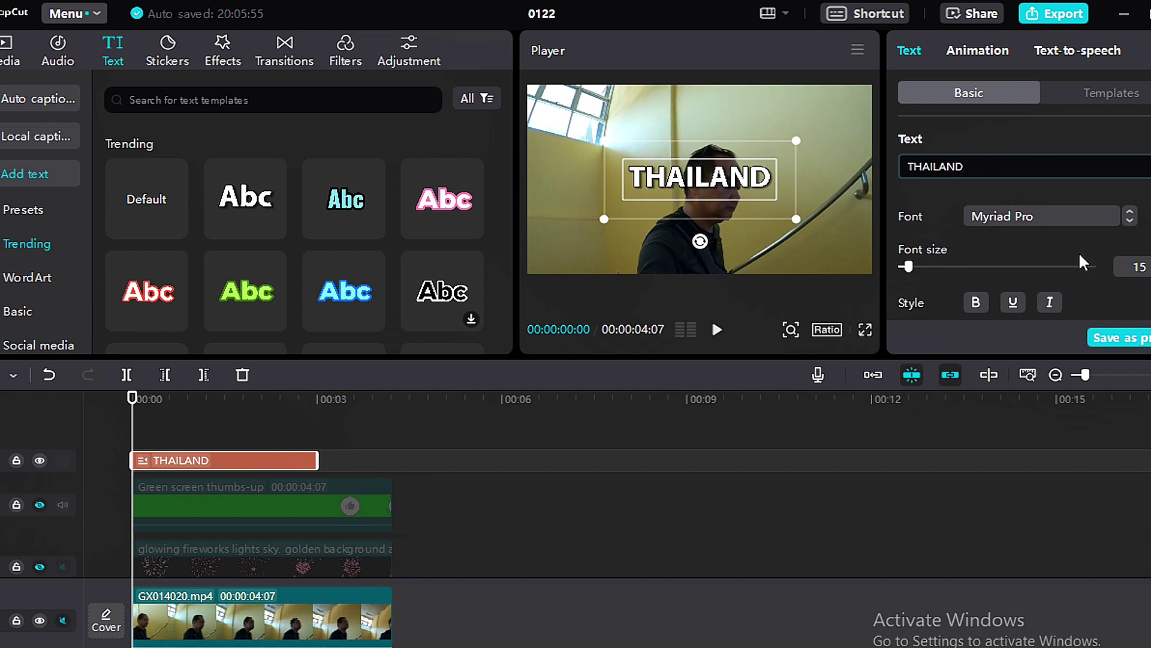
- Enlarge the THAILAND text to font size 32 and position it across the frame slightly above centre
{"action": "left_click", "coordinate": [736, 188]}
{"action": "left_click_drag", "start_coordinate": [735, 187], "coordinate": [728, 220]}
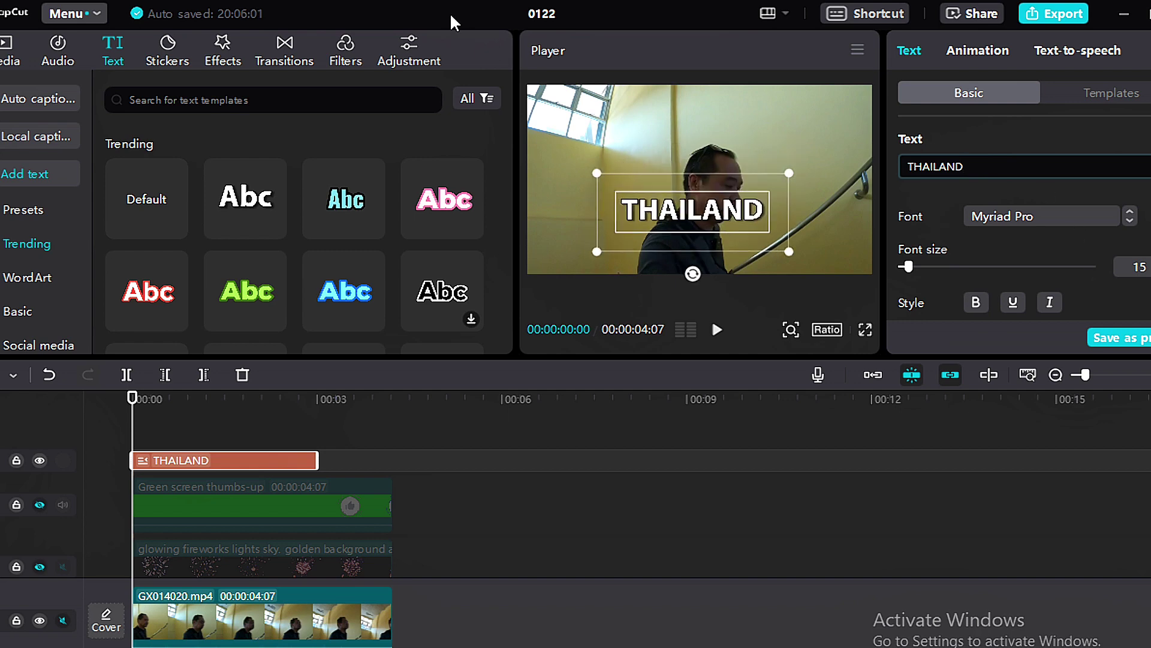
{"action": "left_click", "coordinate": [1146, 262]}
{"action": "left_click", "coordinate": [1146, 263]}
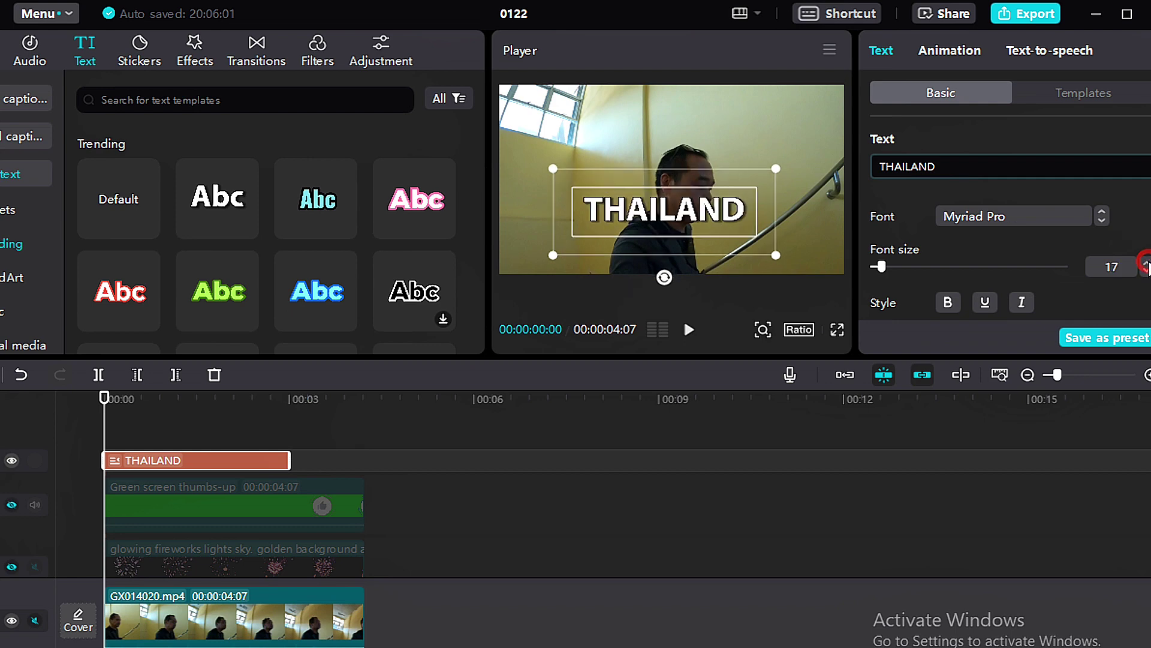
{"action": "left_click", "coordinate": [1146, 262]}
{"action": "left_click", "coordinate": [1146, 262]}
{"action": "left_click", "coordinate": [1146, 263]}
{"action": "left_click", "coordinate": [1146, 262]}
{"action": "left_click", "coordinate": [1146, 262]}
{"action": "left_click", "coordinate": [1146, 262]}
{"action": "left_click", "coordinate": [1146, 262]}
{"action": "left_click", "coordinate": [1146, 262]}
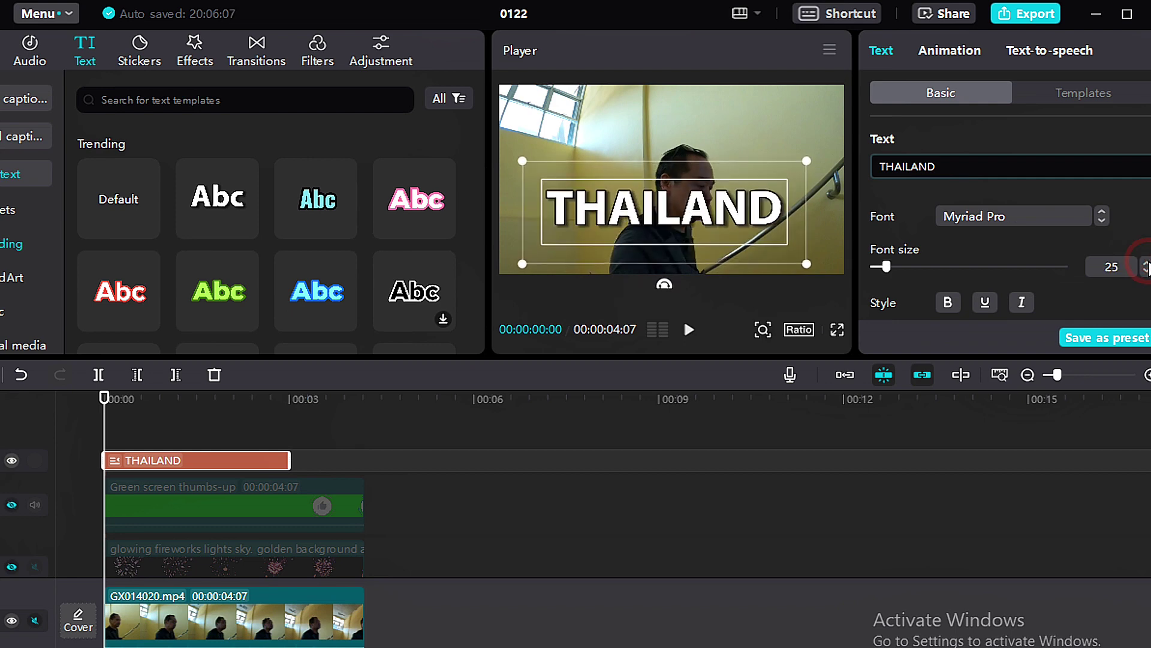
{"action": "left_click", "coordinate": [1146, 262]}
{"action": "left_click", "coordinate": [1146, 262]}
{"action": "left_click_drag", "start_coordinate": [703, 222], "coordinate": [698, 175]}
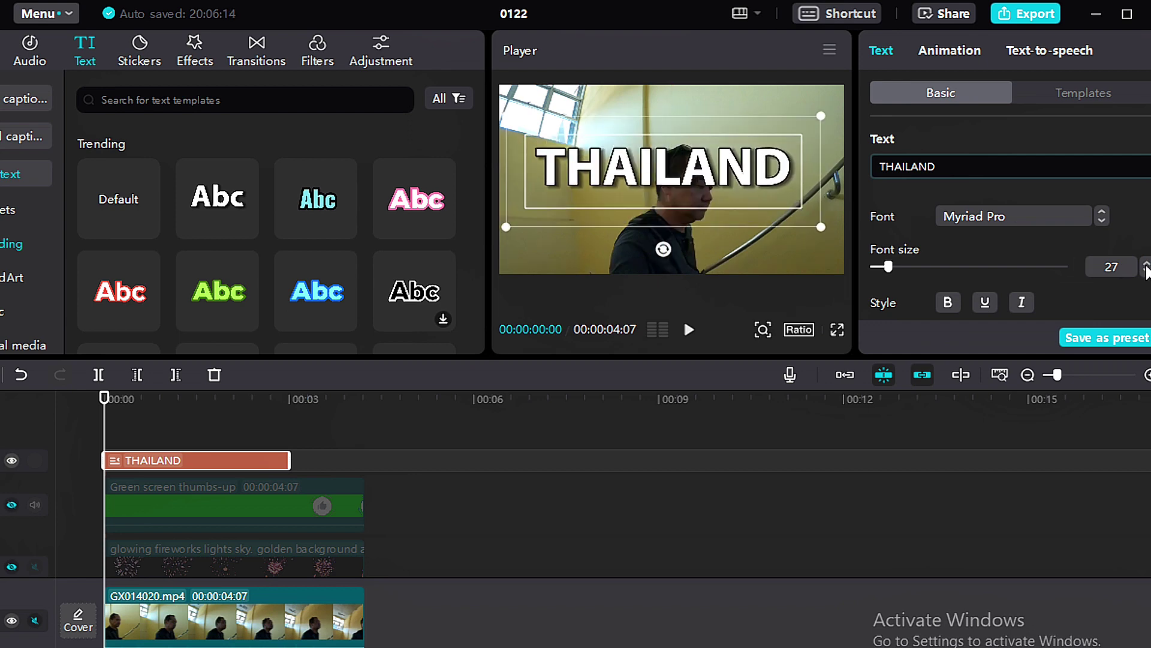
{"action": "left_click", "coordinate": [1146, 263]}
{"action": "left_click", "coordinate": [1146, 264]}
{"action": "left_click", "coordinate": [1146, 264]}
{"action": "left_click", "coordinate": [1146, 263]}
{"action": "left_click", "coordinate": [1146, 264]}
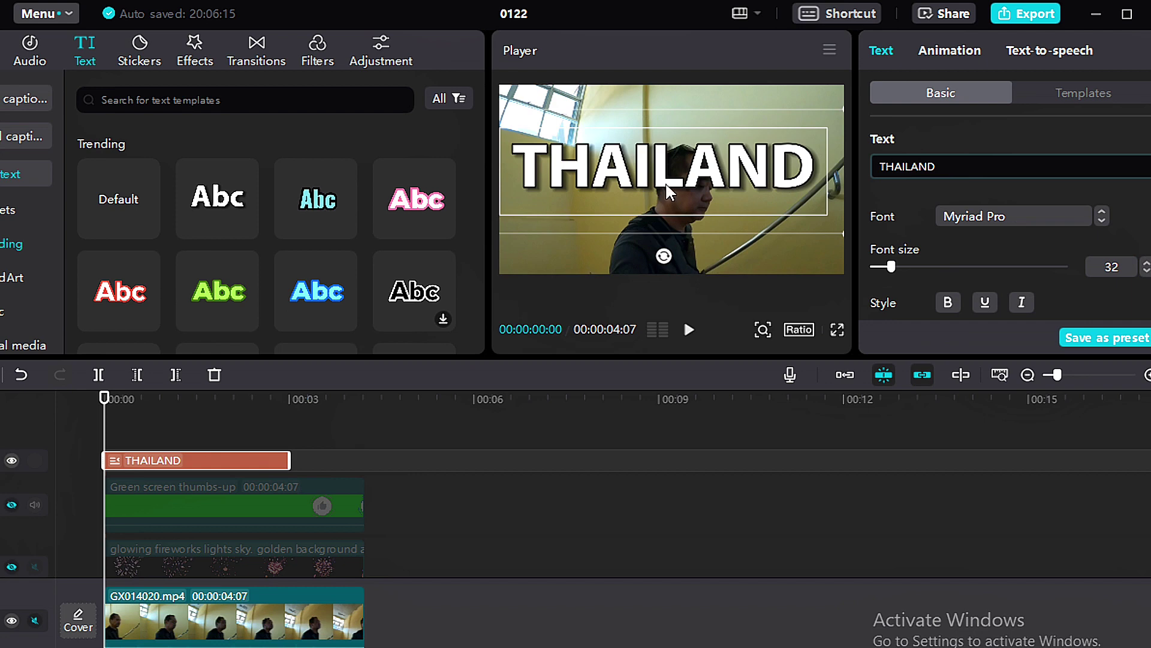
- Duplicate GX014020.mp4 onto the track directly above it at the timeline start, and lock the original clip's track
{"action": "left_click", "coordinate": [778, 264]}
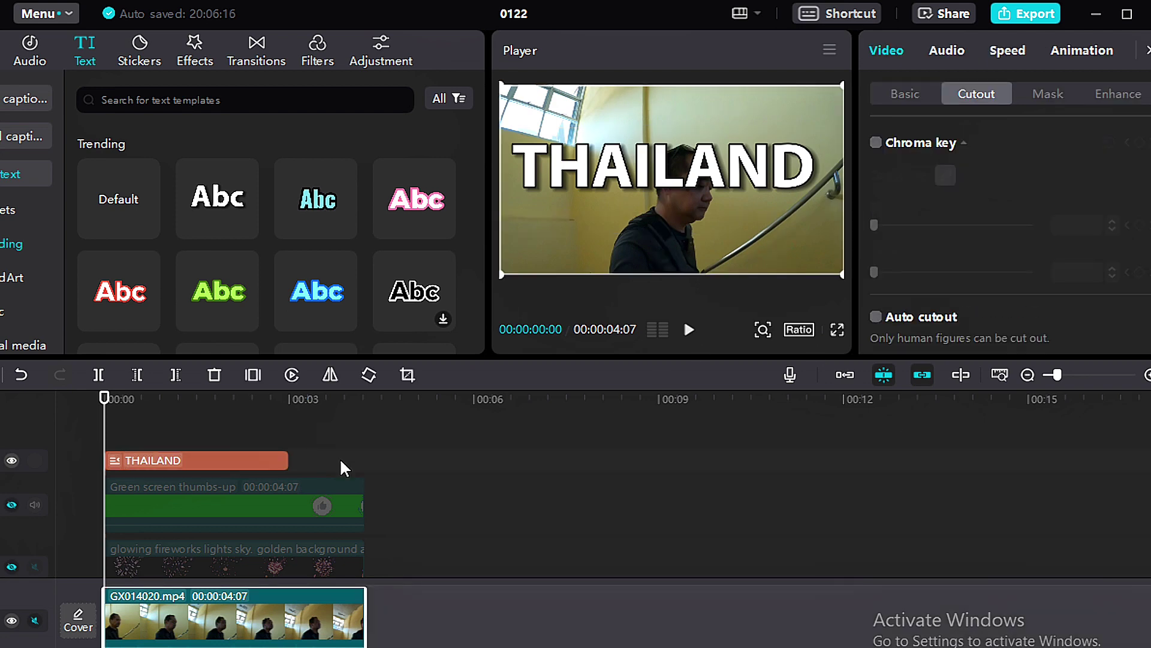
{"action": "left_click", "coordinate": [188, 436]}
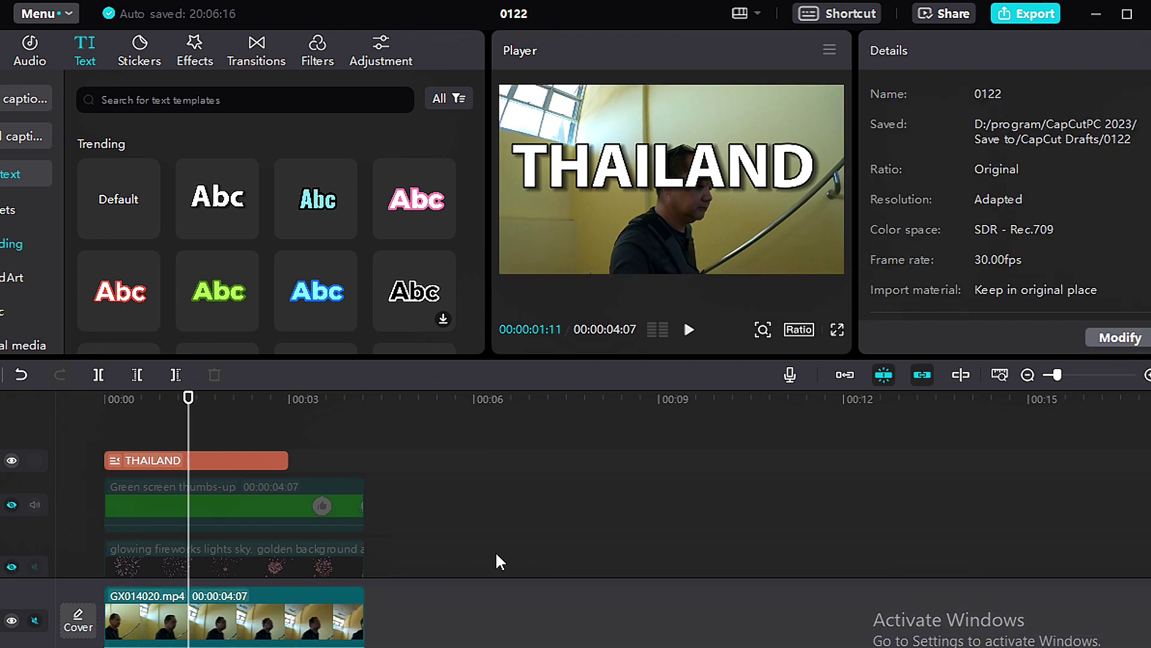
{"action": "left_click", "coordinate": [187, 624]}
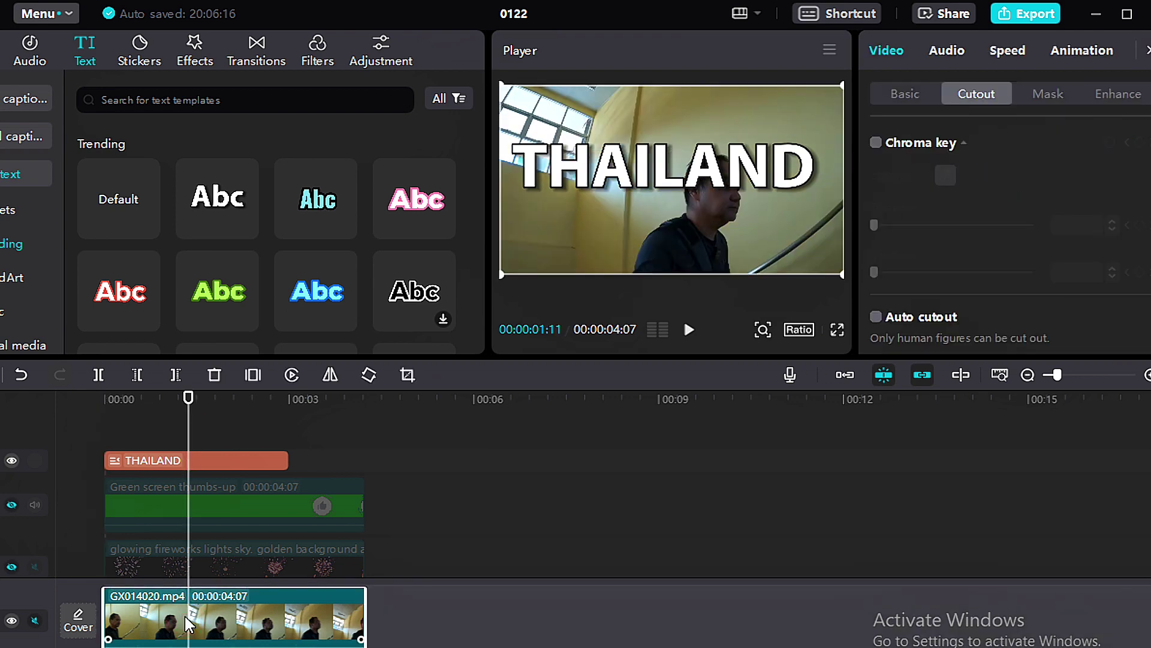
{"action": "key", "text": "Home"}
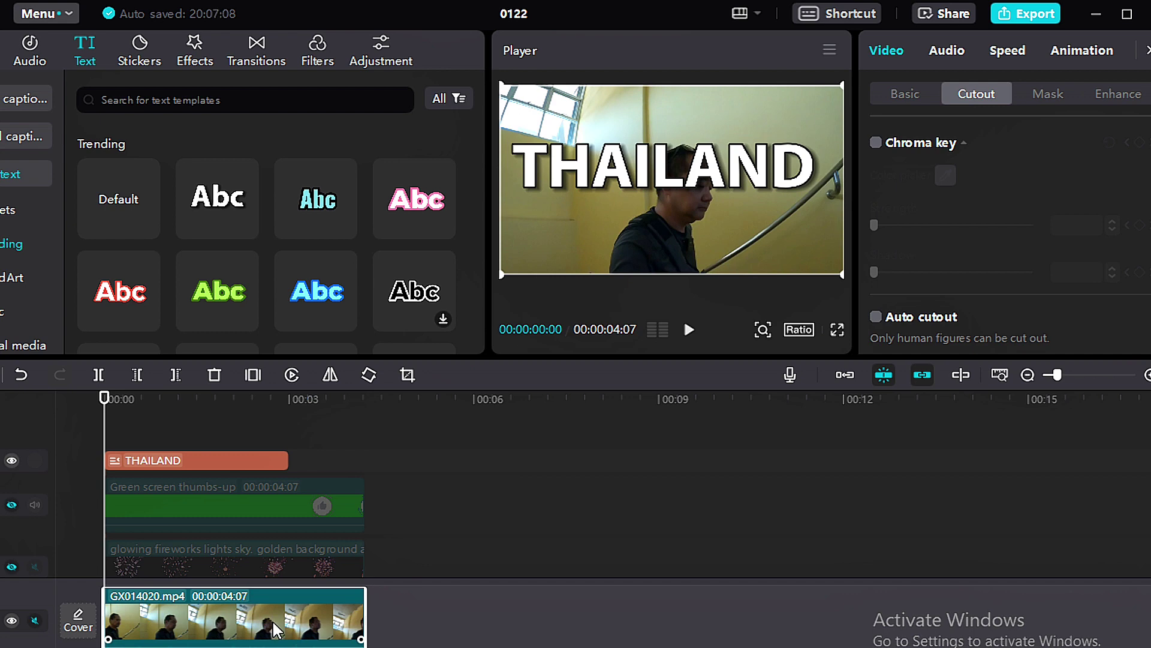
{"action": "key", "text": "ctrl+z"}
{"action": "left_click", "coordinate": [210, 549]}
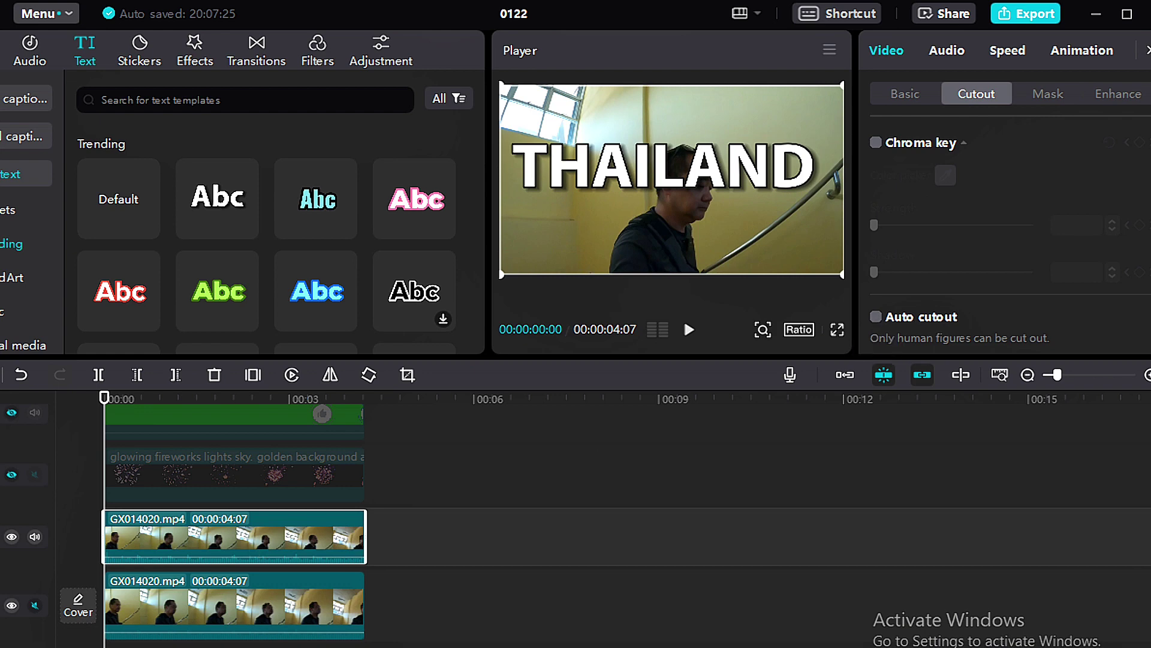
{"action": "left_click", "coordinate": [1, 604]}
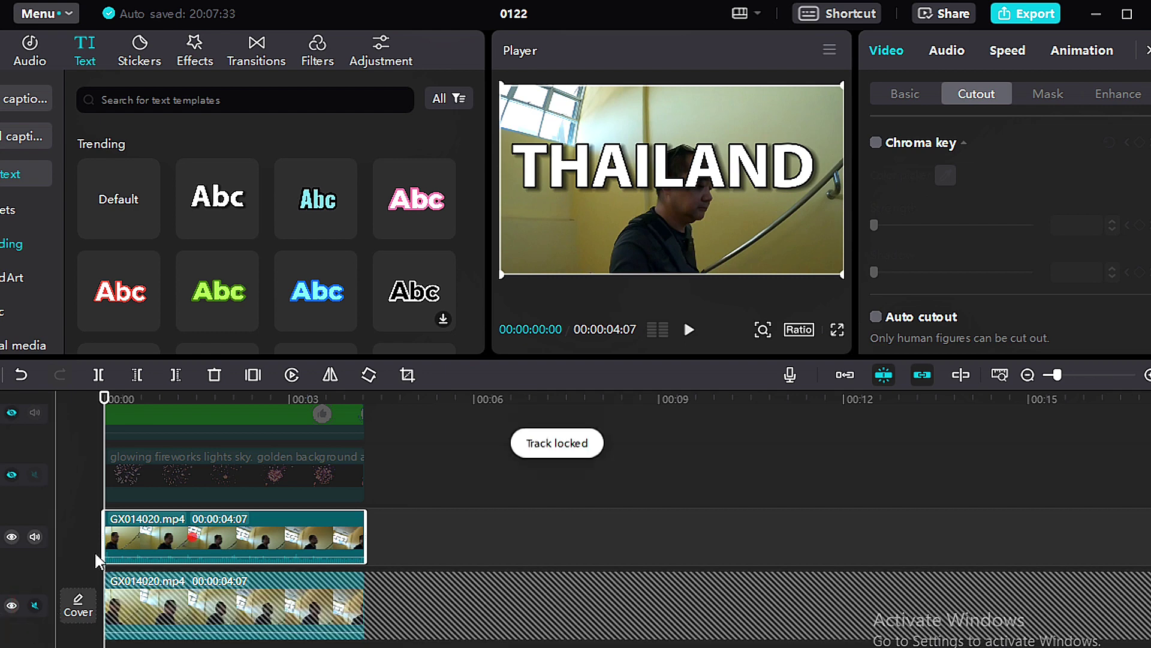
- Apply Auto cutout to the duplicate GX014020.mp4 clip and hide the original clip's track
{"action": "left_click", "coordinate": [876, 318]}
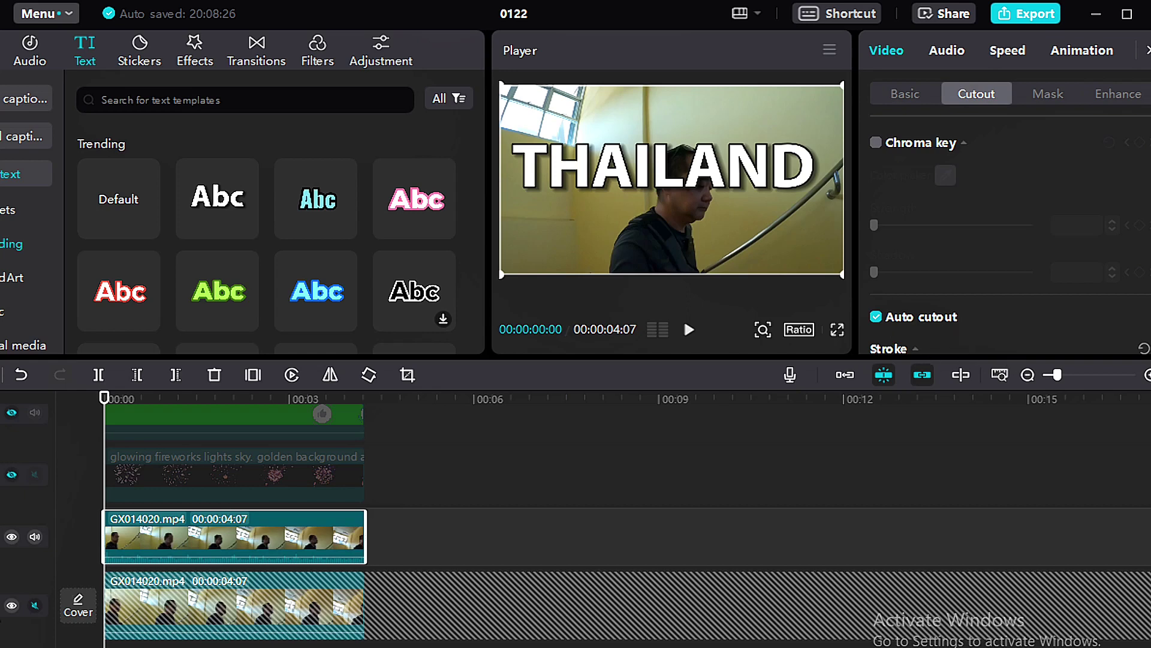
{"action": "left_click", "coordinate": [11, 605]}
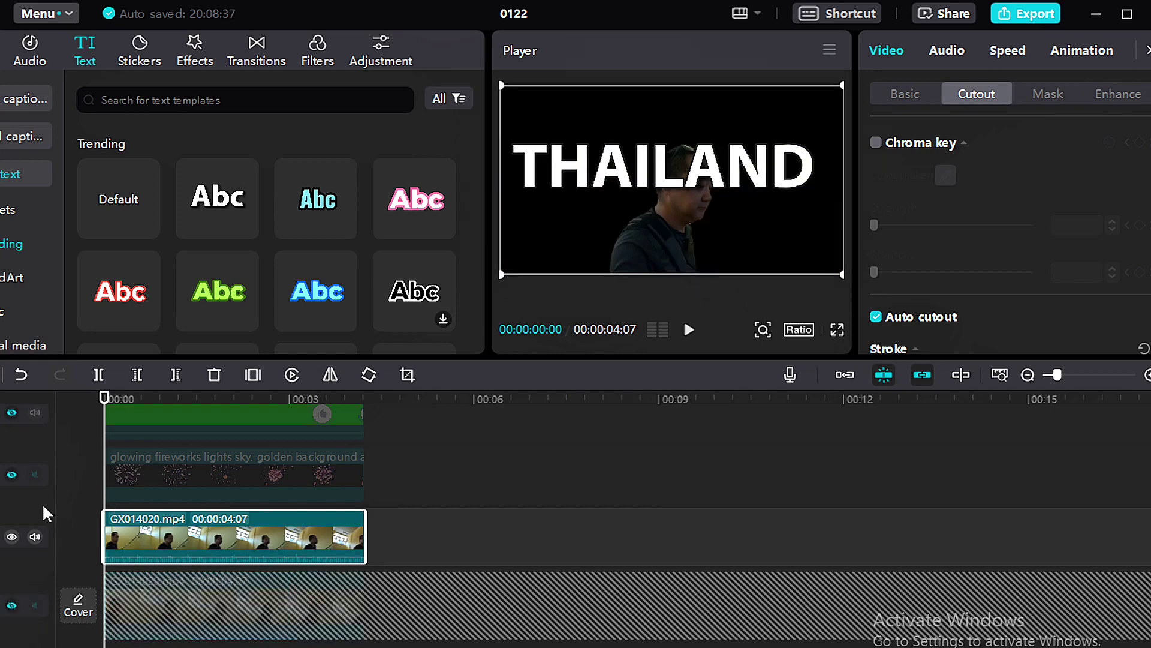
{"action": "left_click", "coordinate": [1, 412]}
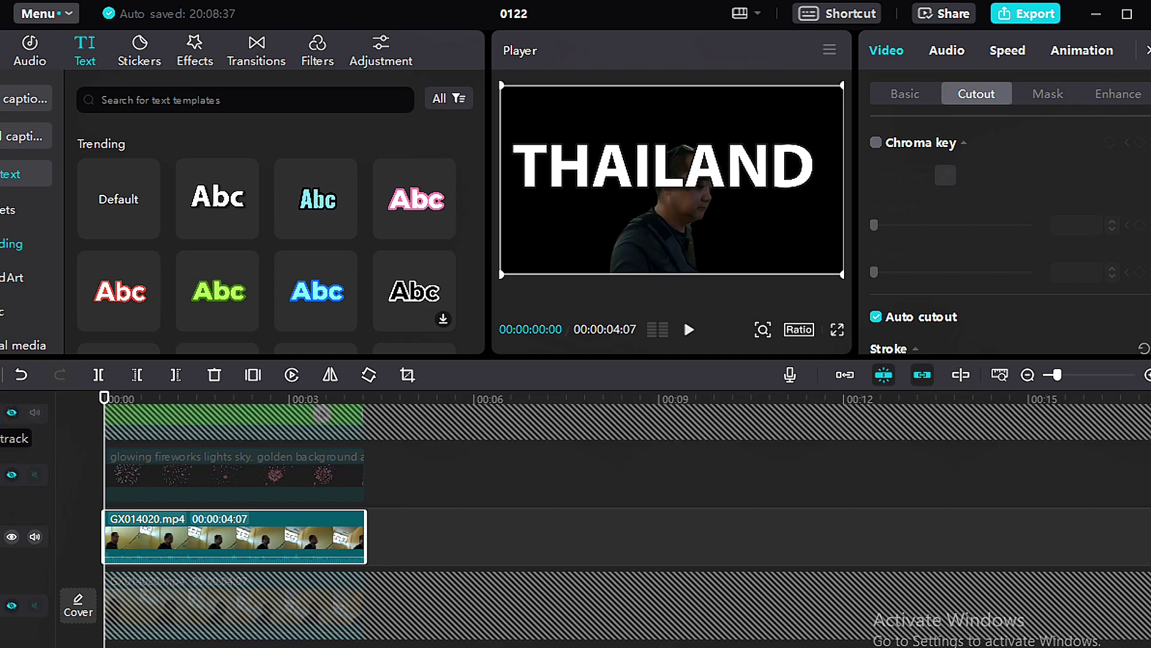
{"action": "left_click", "coordinate": [2, 412]}
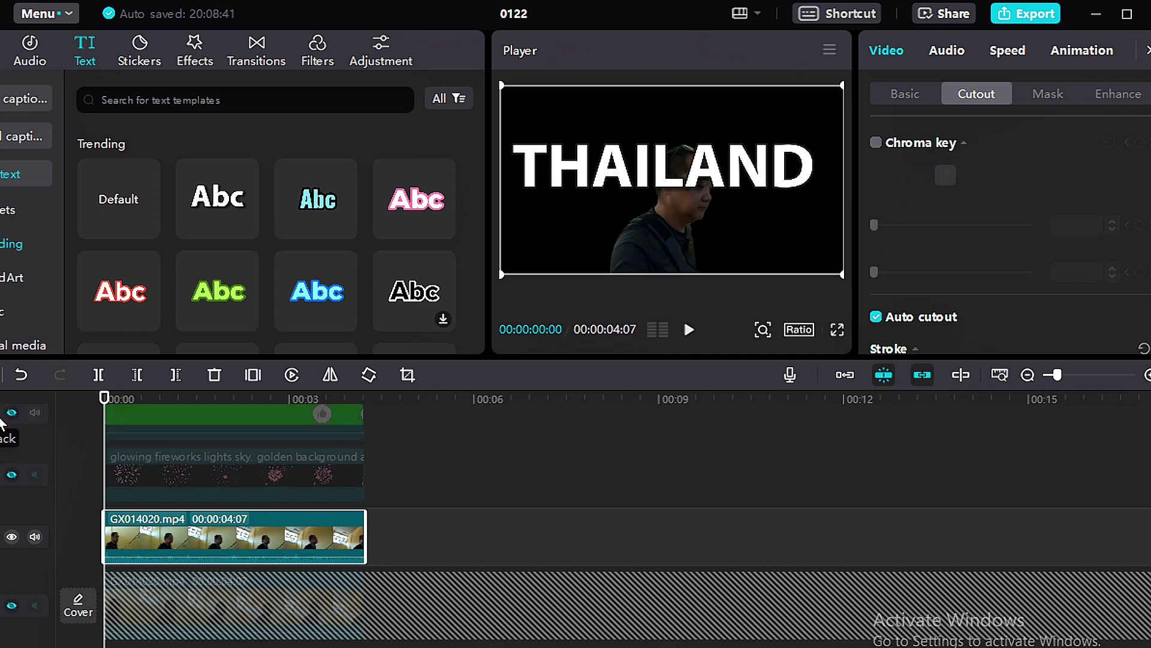
- Hide the THAILAND text track and show the original GX014020.mp4 clip's track
{"action": "scroll", "coordinate": [127, 509], "scroll_direction": "up", "scroll_amount": 3}
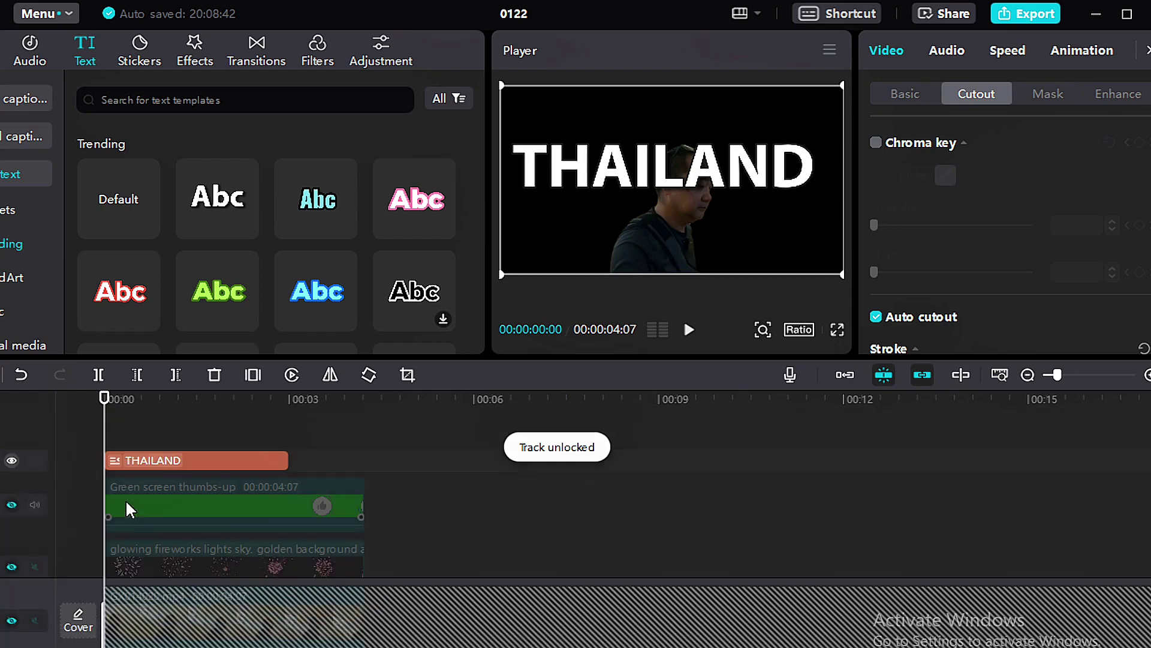
{"action": "left_click", "coordinate": [12, 460]}
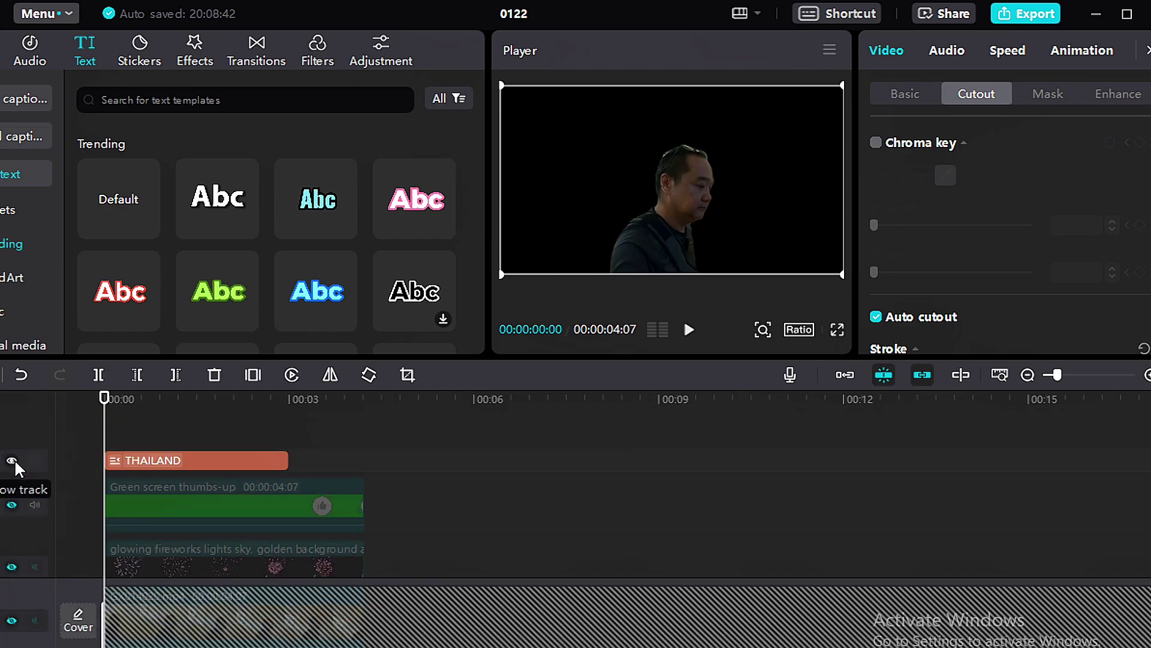
{"action": "scroll", "coordinate": [340, 487], "scroll_direction": "down", "scroll_amount": 3}
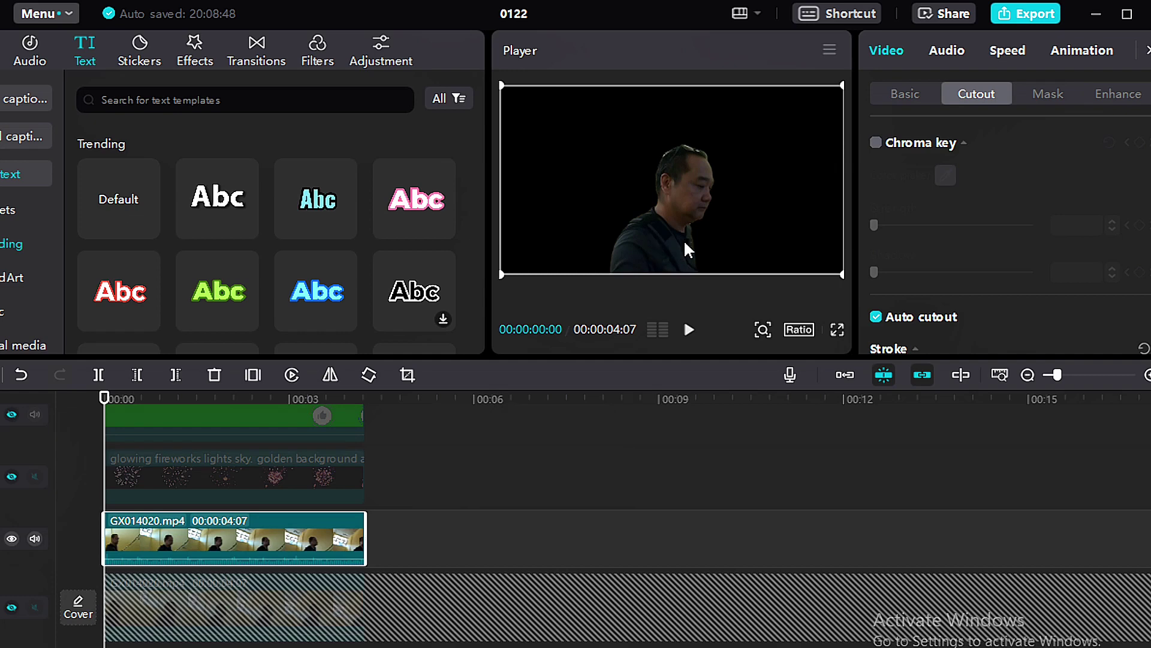
{"action": "left_click", "coordinate": [11, 607]}
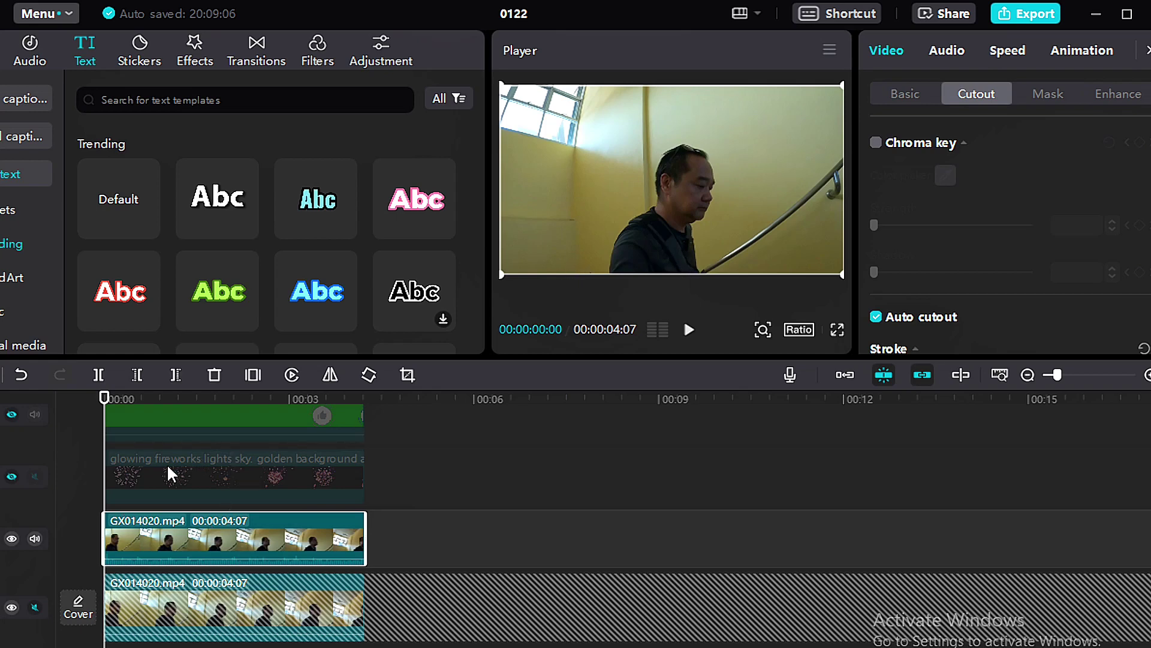
- Show the THAILAND text track and move its clip between the original GX014020.mp4 clip and the cutout duplicate
{"action": "scroll", "coordinate": [168, 473], "scroll_direction": "up", "scroll_amount": 1}
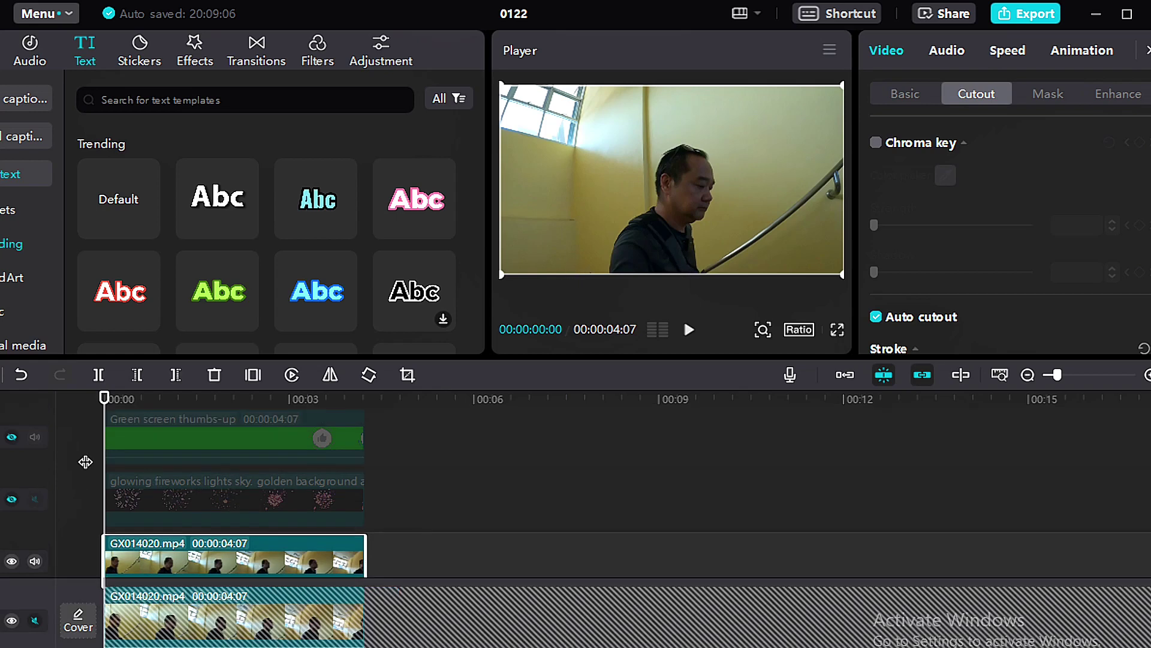
{"action": "left_click", "coordinate": [12, 437]}
{"action": "scroll", "coordinate": [269, 458], "scroll_direction": "up", "scroll_amount": 1}
{"action": "left_click", "coordinate": [207, 423]}
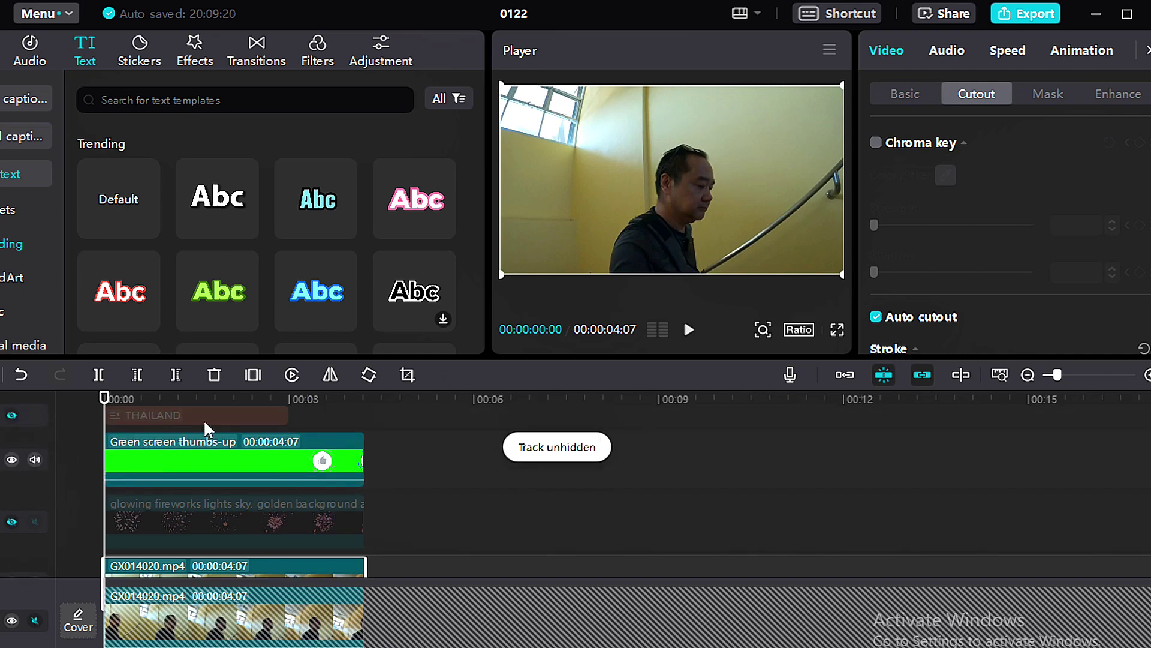
{"action": "left_click", "coordinate": [11, 415]}
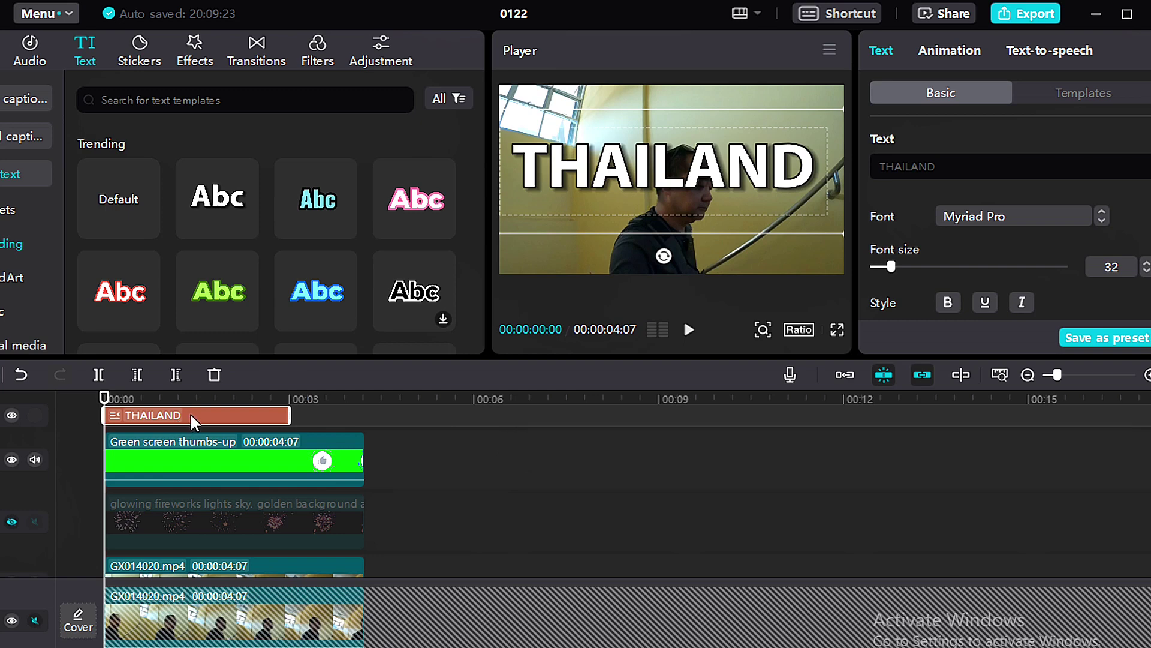
{"action": "left_click_drag", "start_coordinate": [191, 422], "coordinate": [188, 584]}
{"action": "left_click_drag", "start_coordinate": [188, 594], "coordinate": [188, 595]}
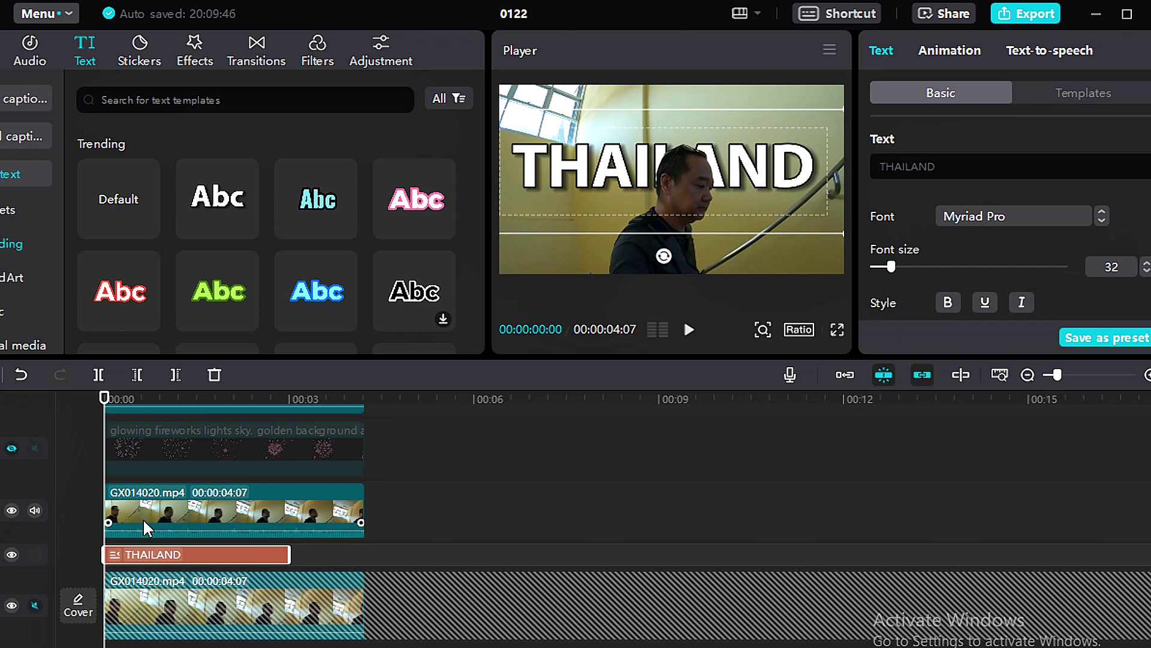
- Hide the original GX014020.mp4 track to inspect the text and cutout alone, and show it again
{"action": "left_click", "coordinate": [12, 606]}
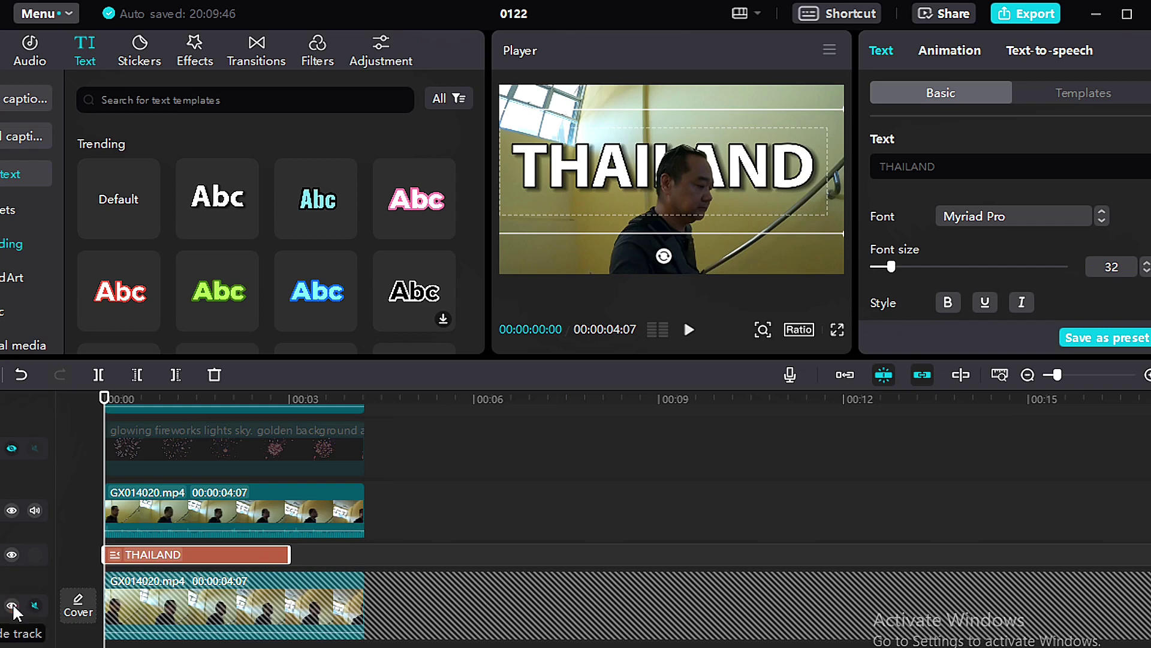
{"action": "left_click", "coordinate": [12, 606]}
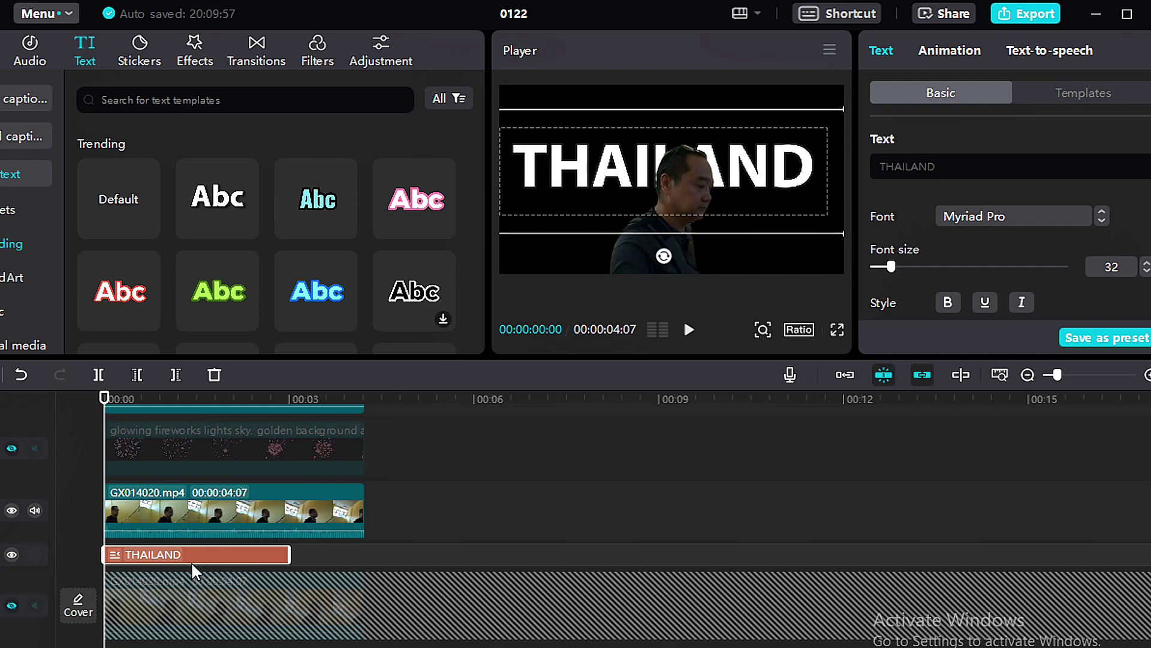
{"action": "left_click", "coordinate": [11, 606]}
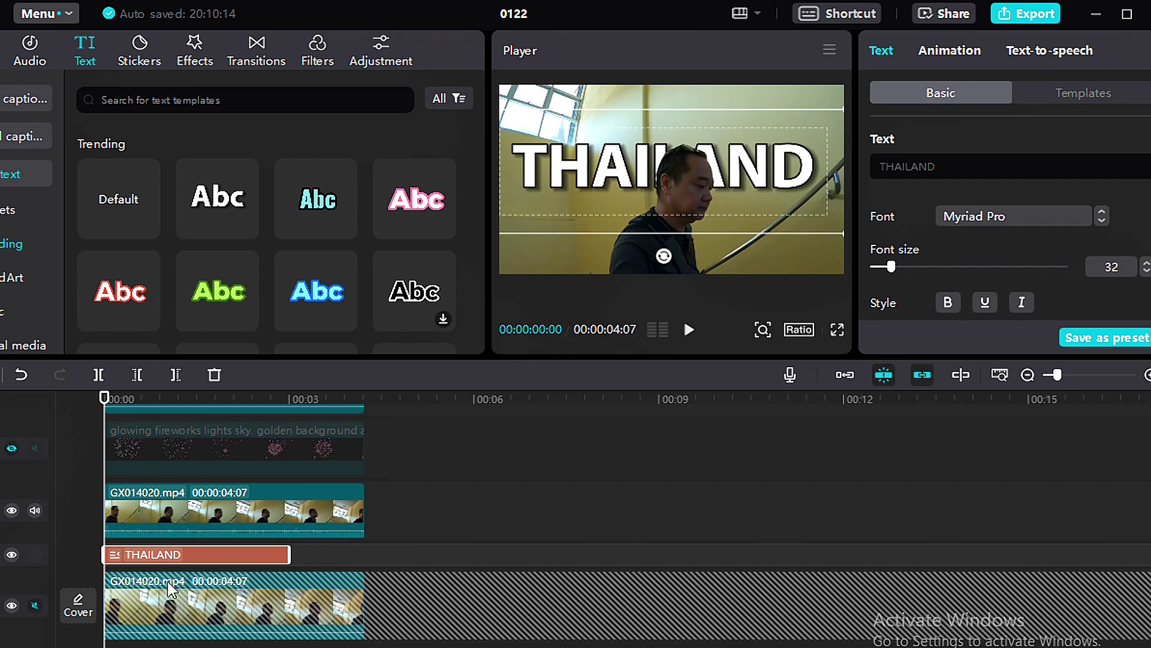
- Unlock the original GX014020.mp4 clip's track and hide the Green screen thumbs-up track
{"action": "left_click", "coordinate": [390, 506]}
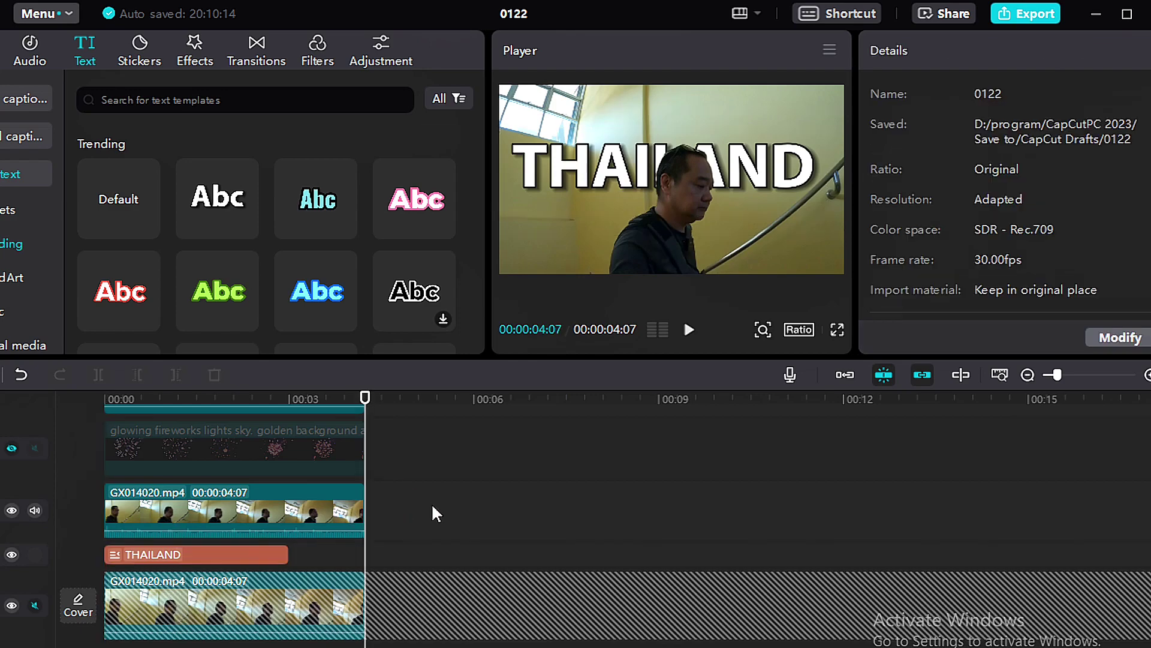
{"action": "left_click", "coordinate": [243, 620]}
{"action": "left_click", "coordinate": [344, 514], "text": "ctrl"}
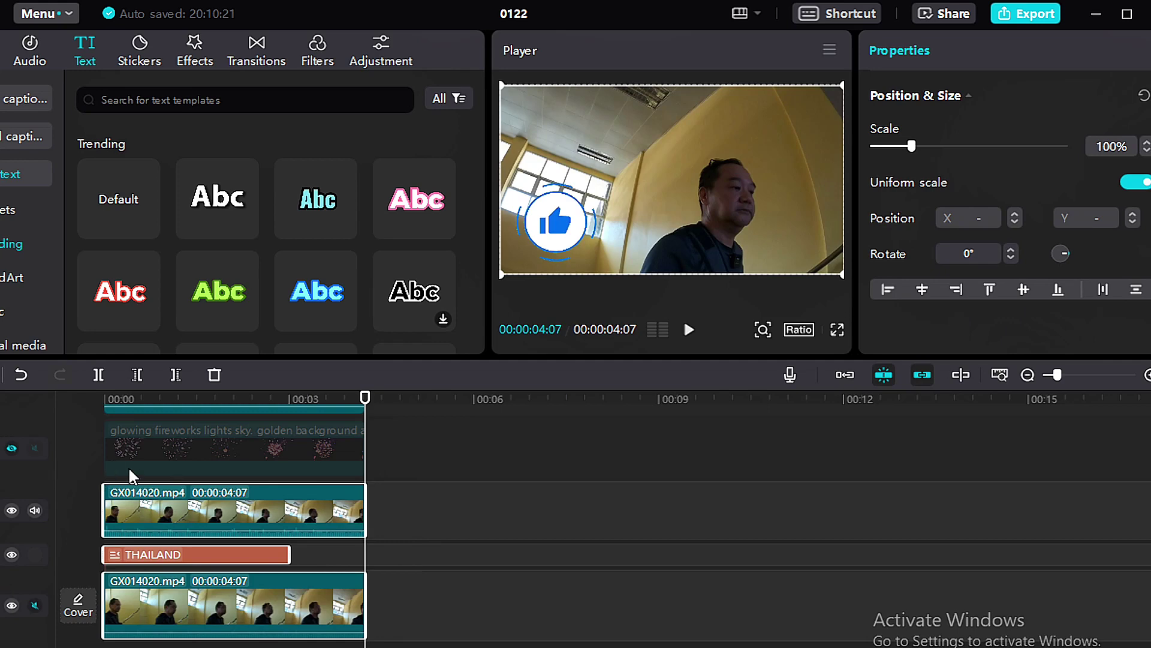
{"action": "scroll", "coordinate": [129, 466], "scroll_direction": "up", "scroll_amount": 1}
{"action": "left_click", "coordinate": [12, 411]}
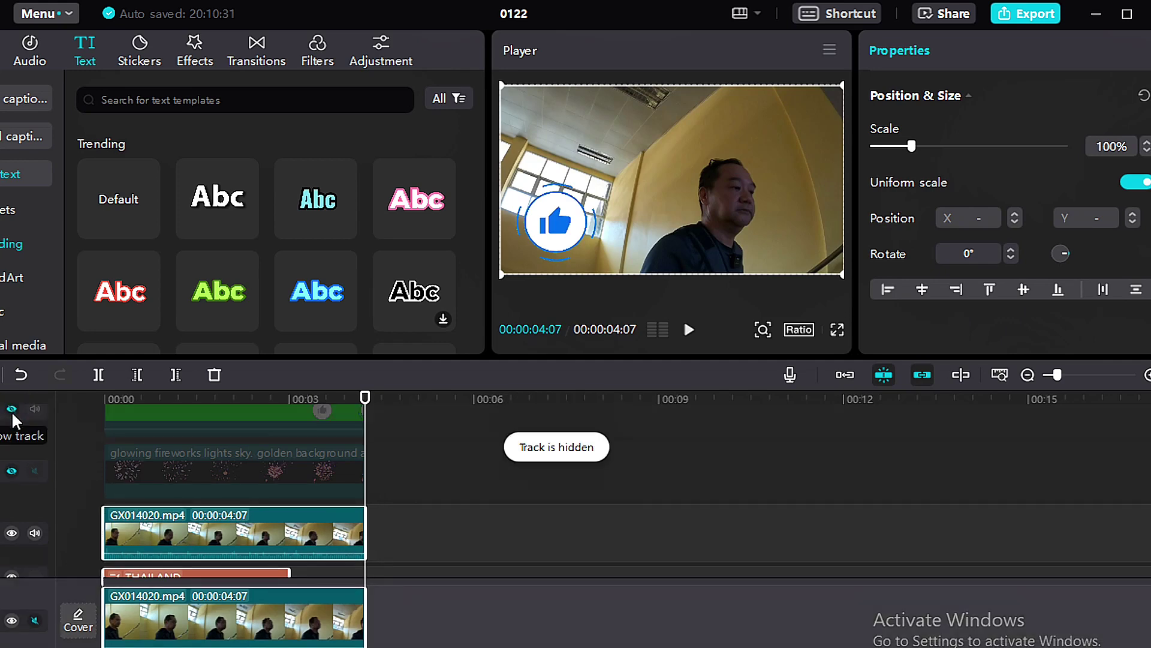
- Play the THAILAND overlay from the timeline start and stop at about 00:00:03:01
{"action": "left_click", "coordinate": [218, 471]}
{"action": "key", "text": "space"}
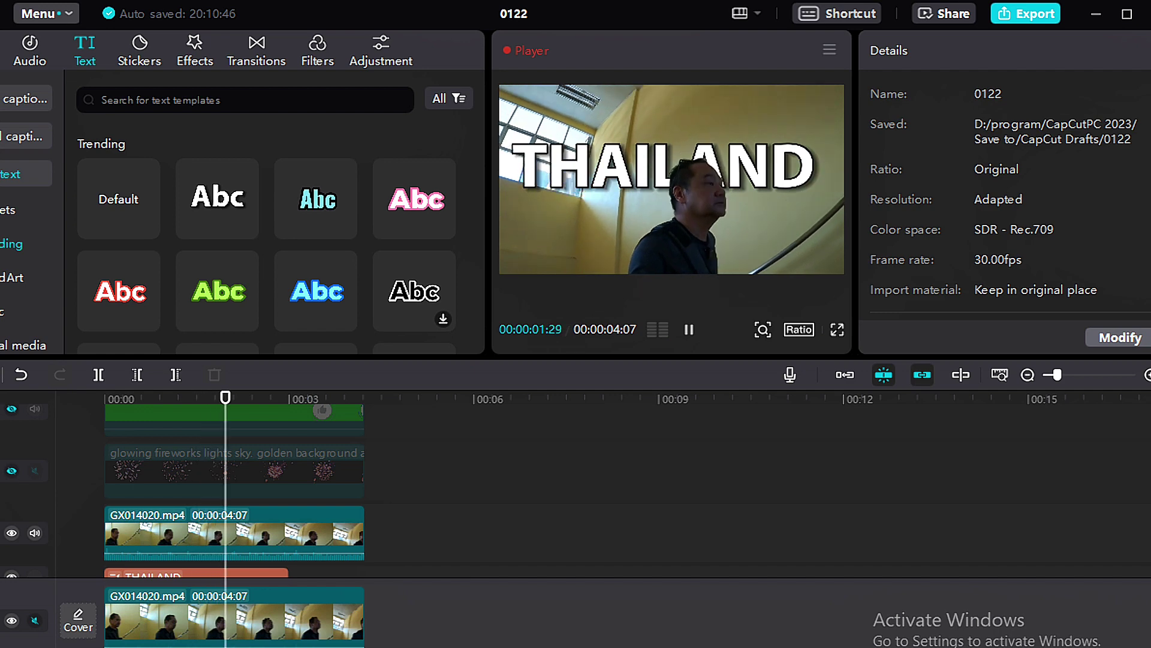
{"action": "key", "text": "space"}
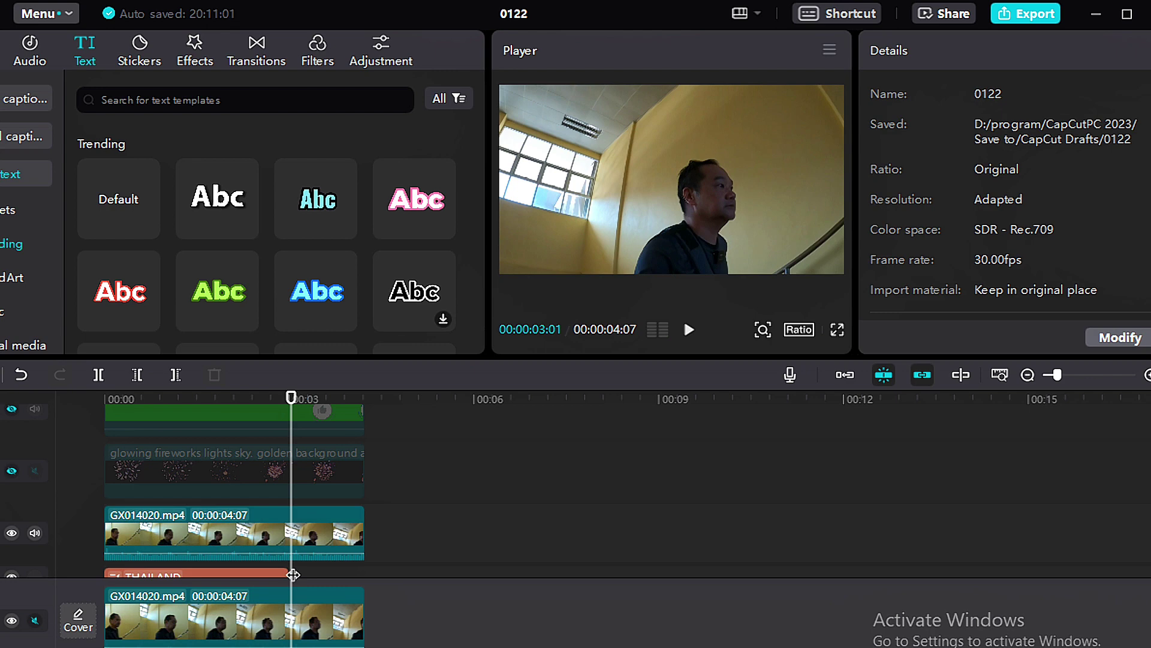
- Extend the THAILAND text clip to the GX014020.mp4 clips' end at 00:00:04:07 and return the playhead to the start
{"action": "scroll", "coordinate": [293, 575], "scroll_direction": "down", "scroll_amount": 1}
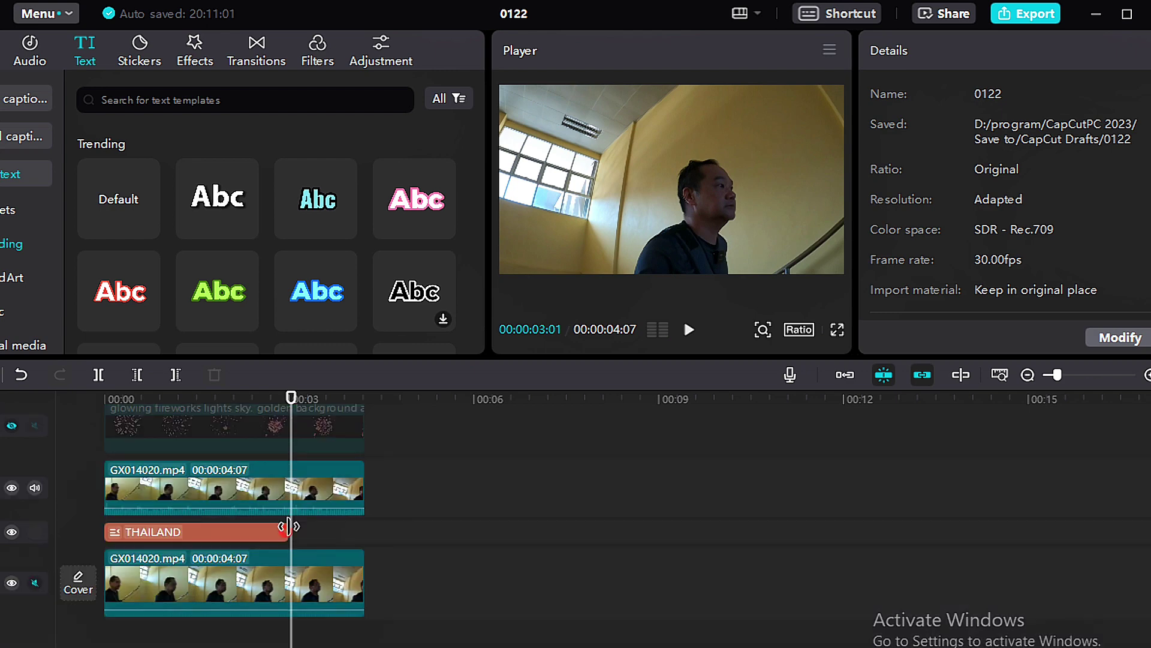
{"action": "left_click_drag", "start_coordinate": [289, 532], "coordinate": [364, 537]}
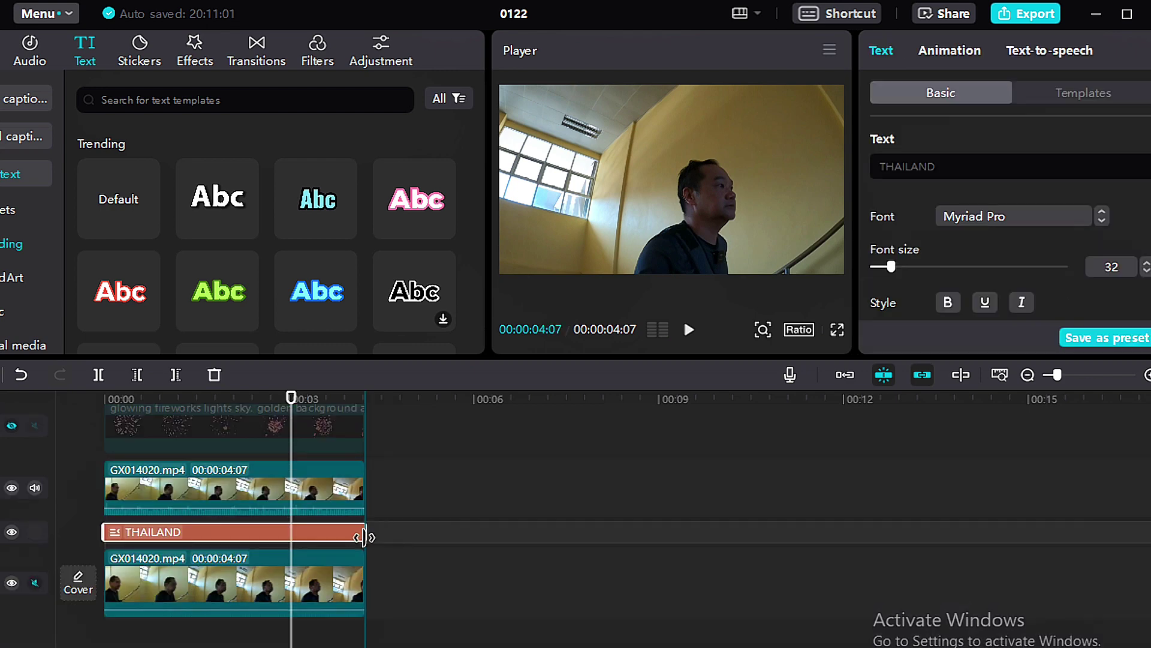
{"action": "left_click", "coordinate": [365, 398]}
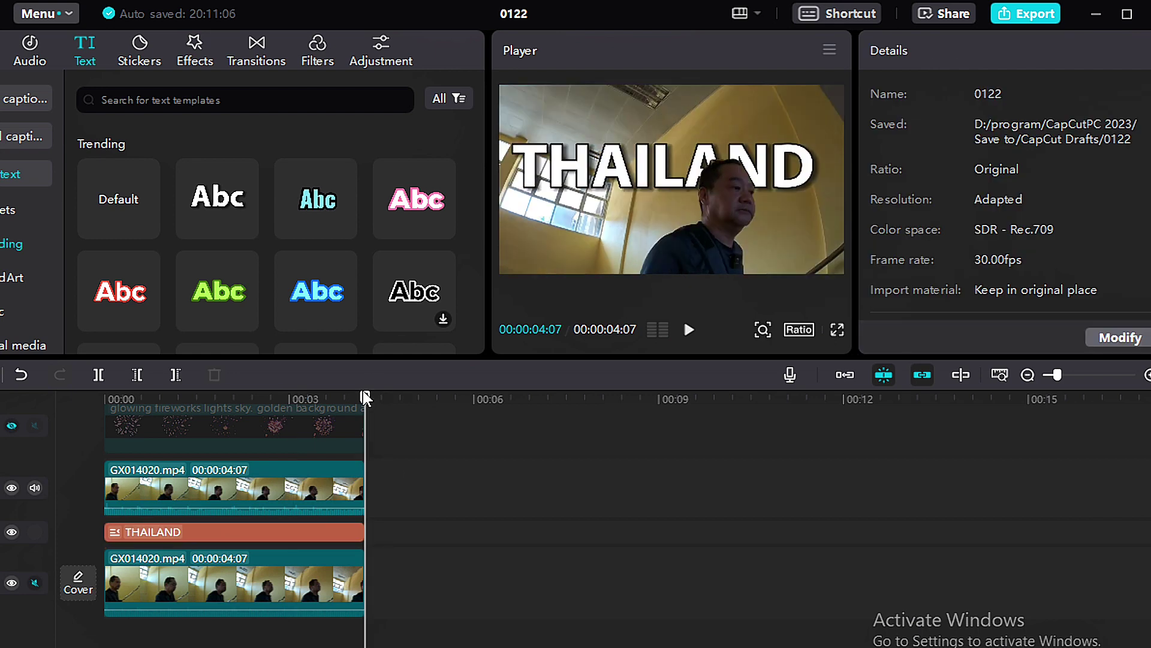
{"action": "left_click", "coordinate": [334, 399]}
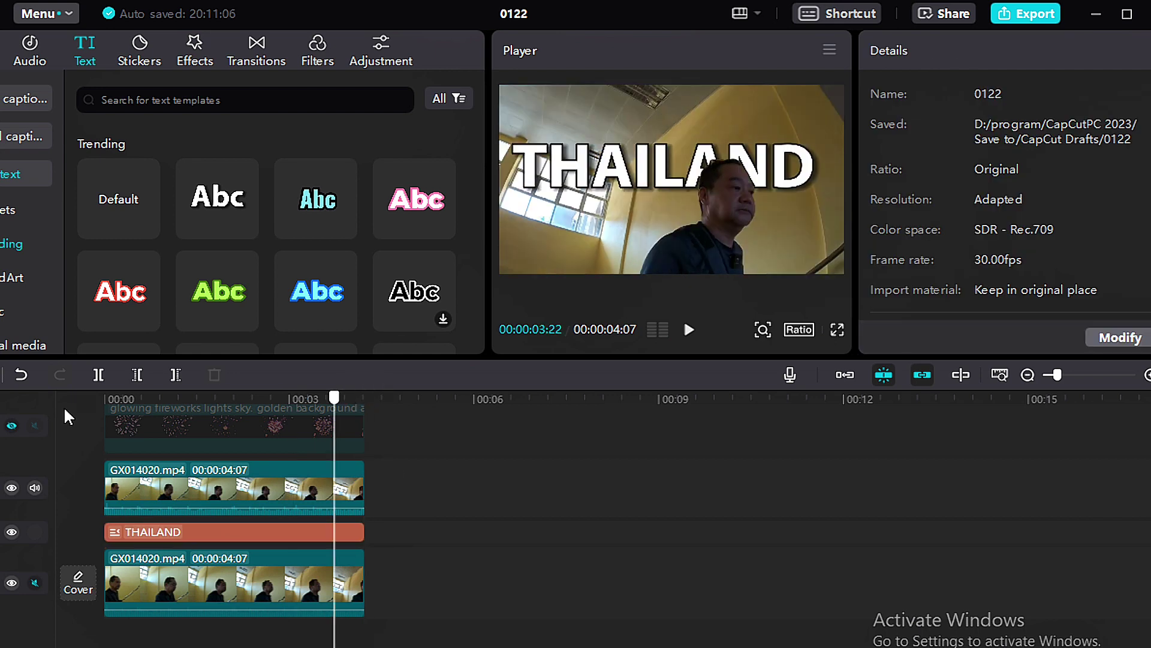
{"action": "key", "text": "Home"}
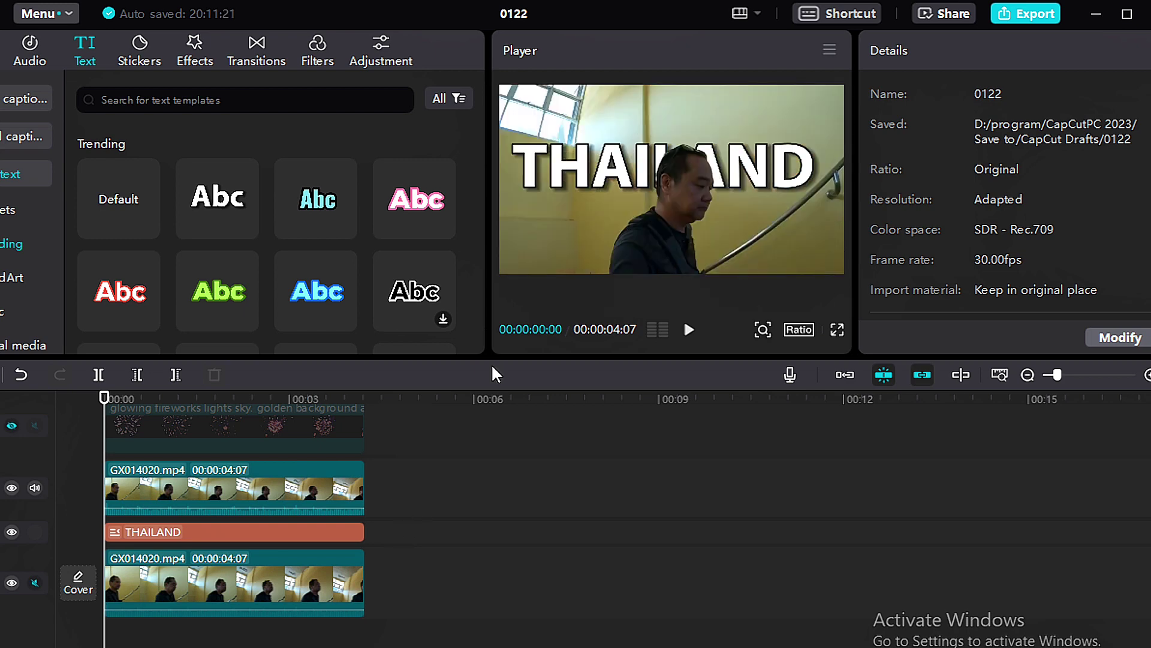
- Adjust the cutout GX014020.mp4 clip to Brightness 29, Highlight 11 and Shadow 5
{"action": "left_click", "coordinate": [652, 261]}
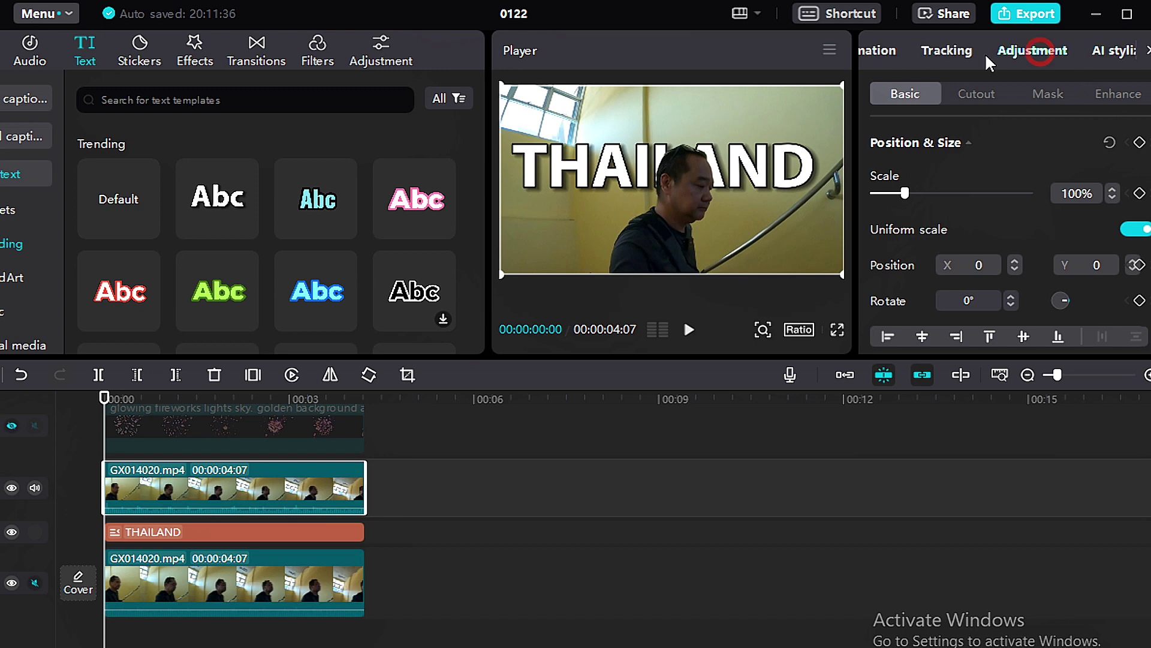
{"action": "left_click", "coordinate": [1039, 49]}
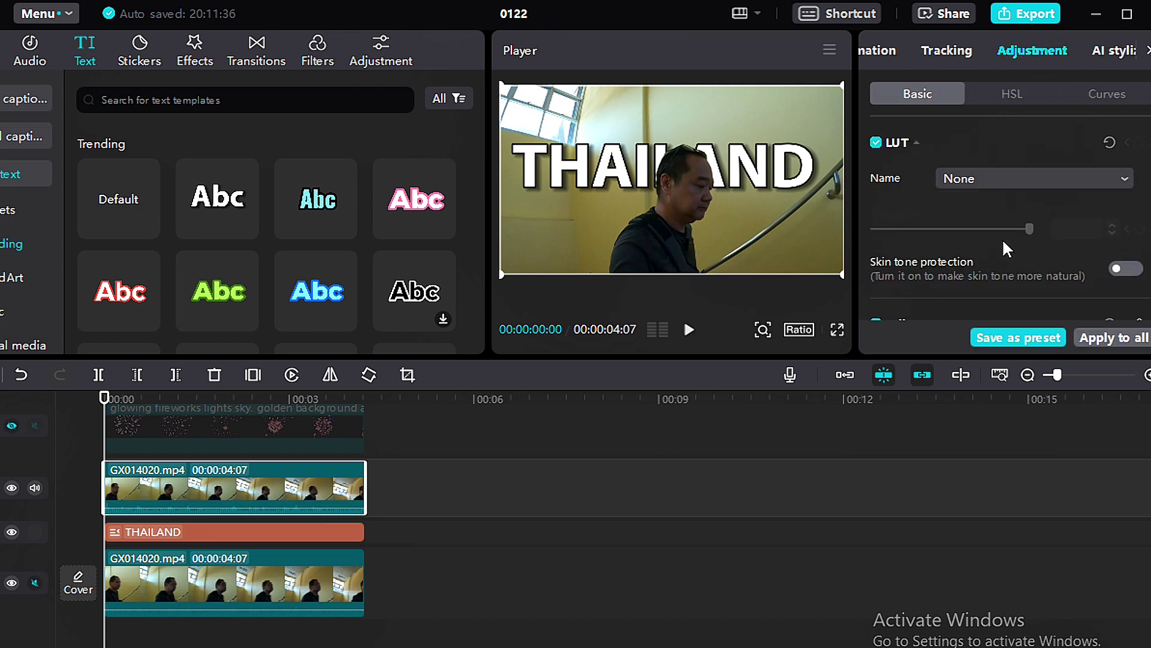
{"action": "scroll", "coordinate": [1002, 239], "scroll_direction": "down", "scroll_amount": 10}
{"action": "scroll", "coordinate": [983, 204], "scroll_direction": "up", "scroll_amount": 5}
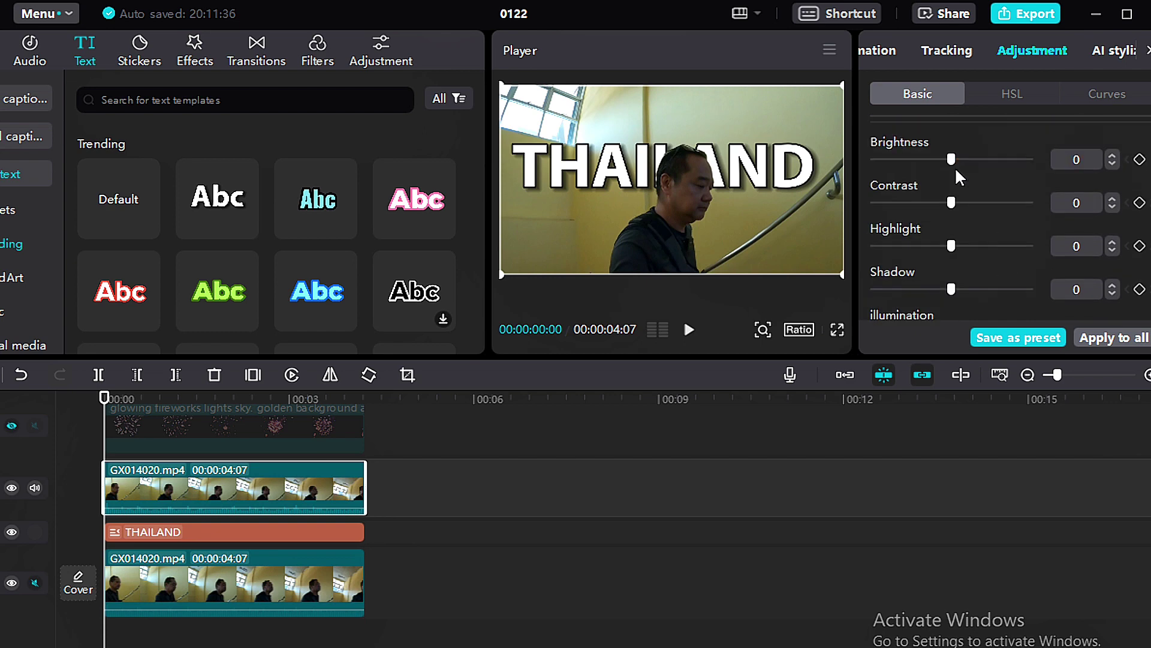
{"action": "left_click", "coordinate": [963, 196]}
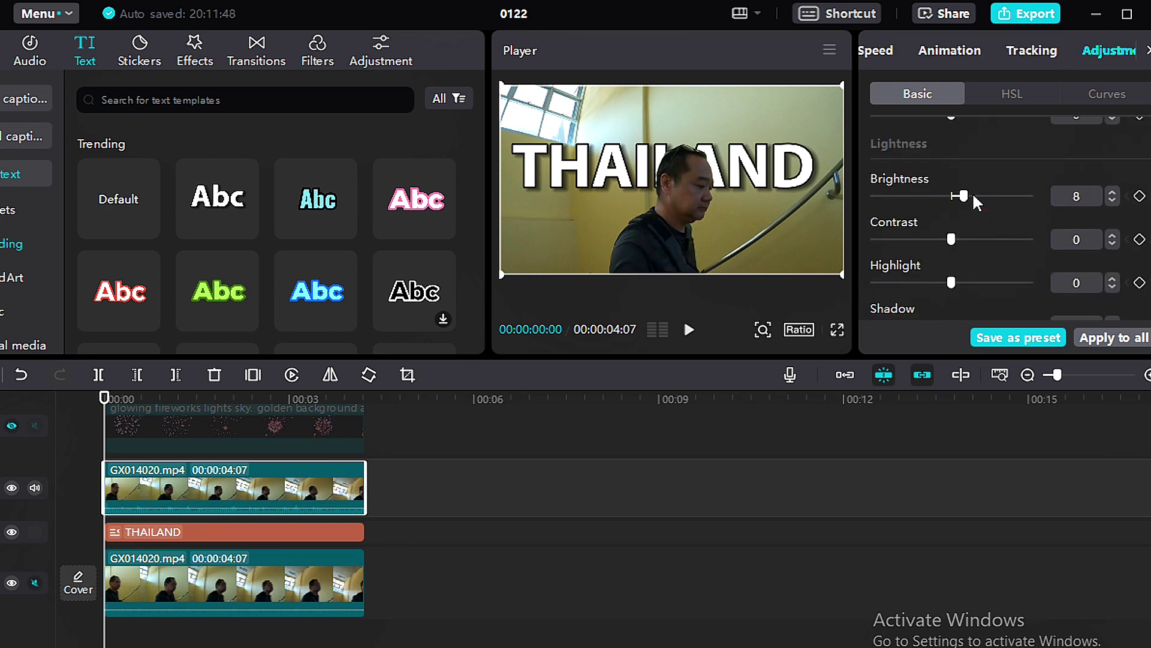
{"action": "left_click_drag", "start_coordinate": [974, 196], "coordinate": [989, 196]}
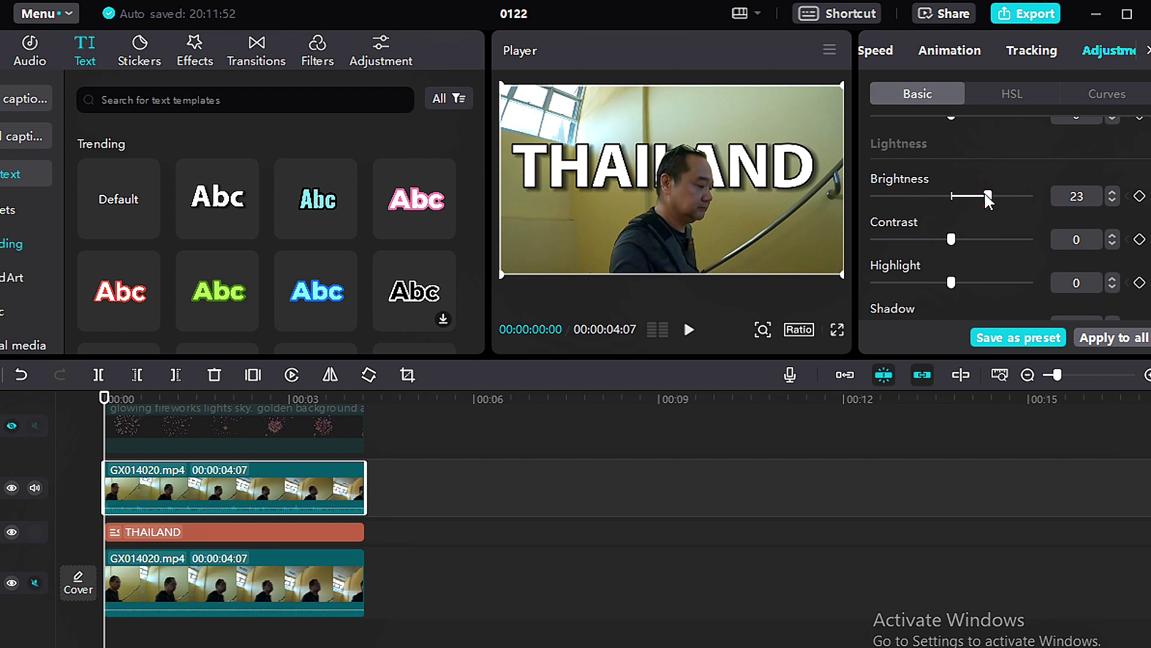
{"action": "left_click", "coordinate": [960, 282]}
{"action": "scroll", "coordinate": [965, 268], "scroll_direction": "down", "scroll_amount": 2}
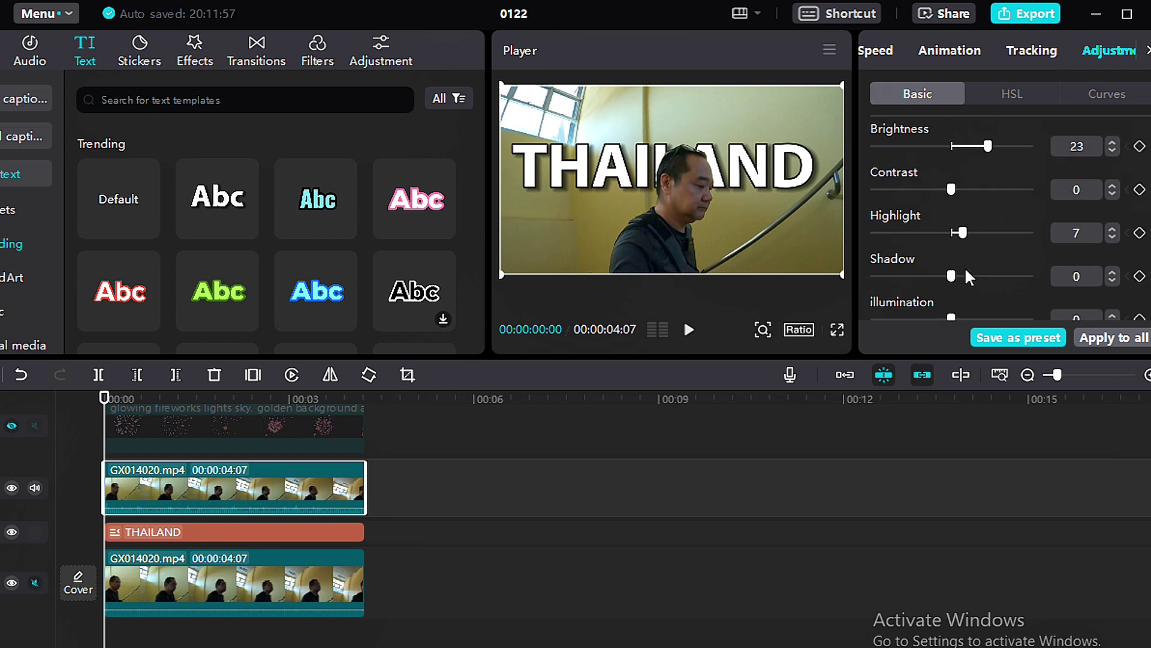
{"action": "left_click", "coordinate": [956, 258]}
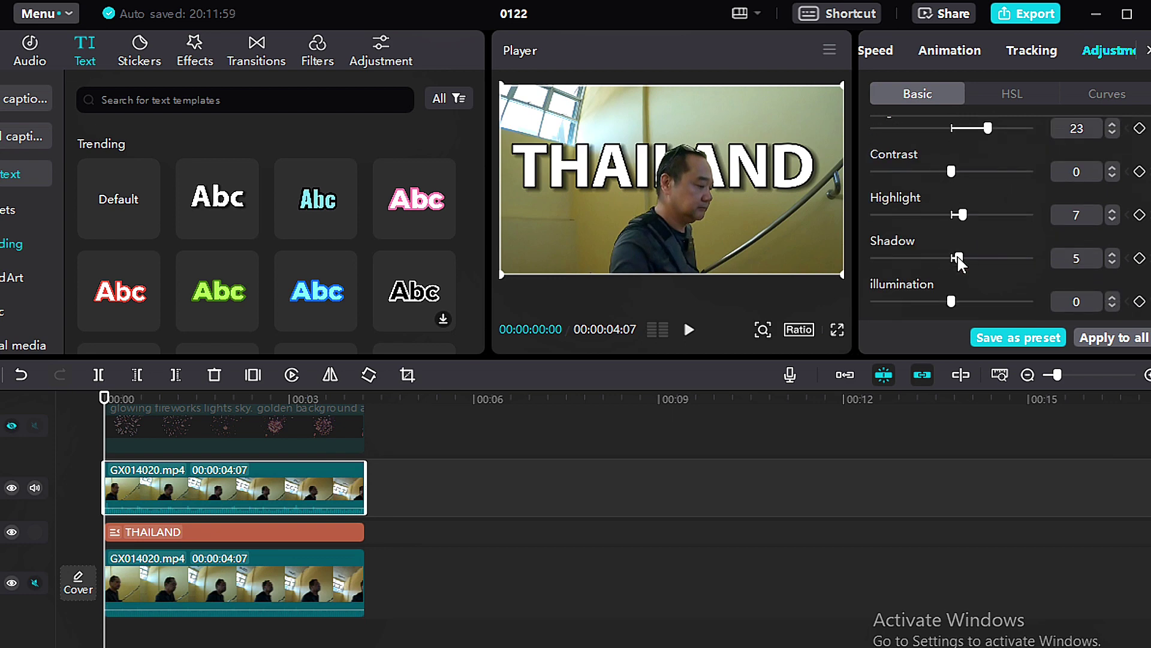
{"action": "left_click", "coordinate": [966, 215]}
{"action": "scroll", "coordinate": [970, 214], "scroll_direction": "up", "scroll_amount": 2}
{"action": "left_click", "coordinate": [994, 197]}
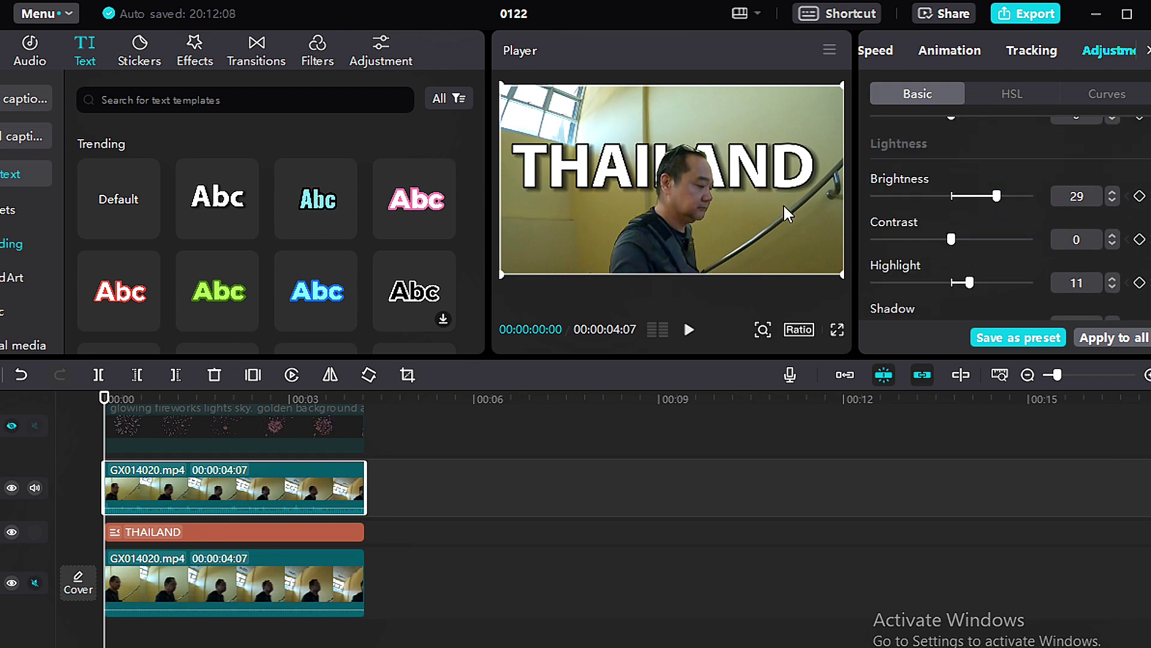
- Compare the last frame with the cutout GX014020.mp4 track hidden and shown again
{"action": "left_click", "coordinate": [386, 483]}
{"action": "left_click", "coordinate": [304, 486]}
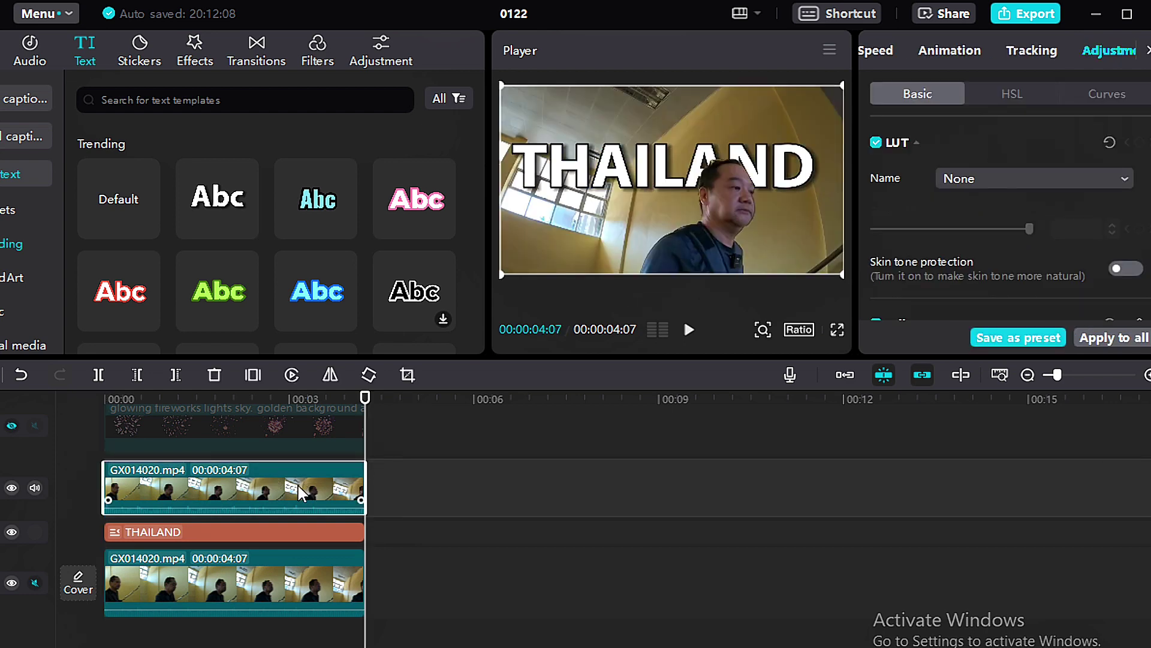
{"action": "left_click", "coordinate": [12, 488]}
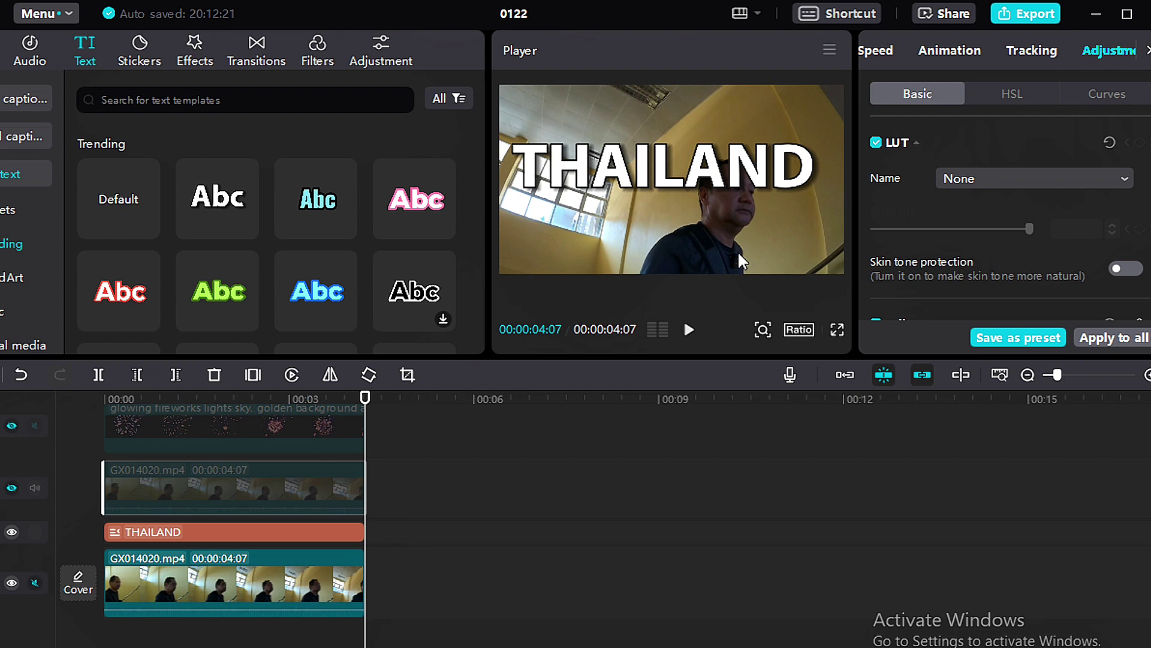
{"action": "mouse_move", "coordinate": [292, 585]}
{"action": "left_click", "coordinate": [11, 488]}
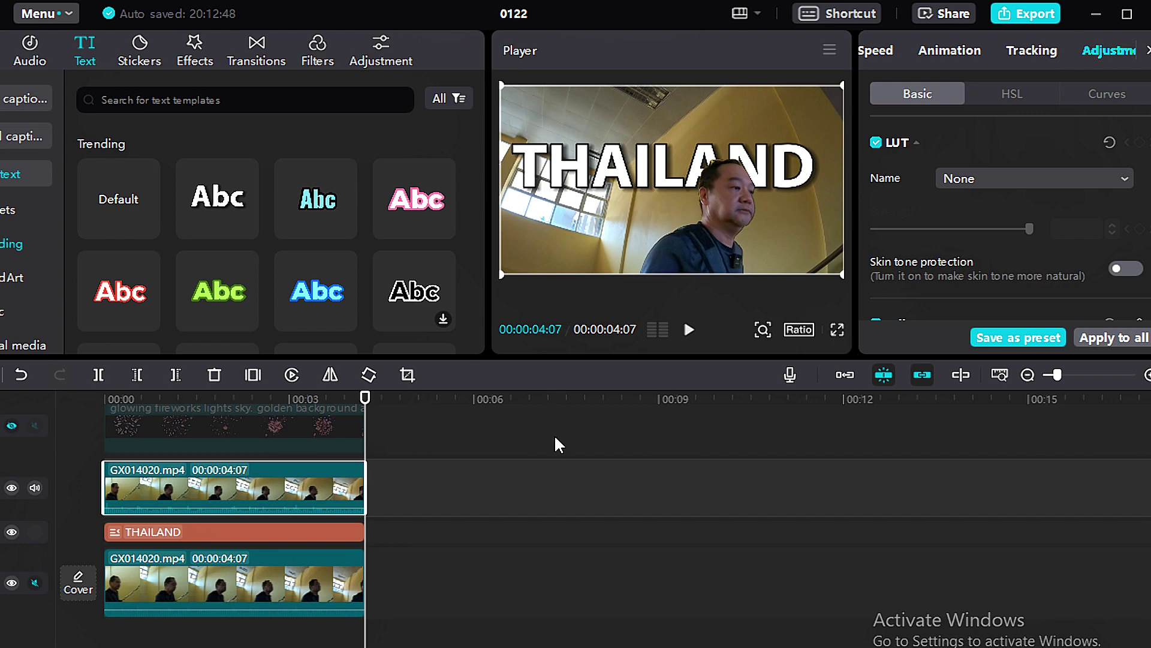
- Play the composition in full screen, exit the full-screen preview and return the playhead to the timeline start
{"action": "key", "text": "space"}
{"action": "key", "text": "ctrl+shift+f"}
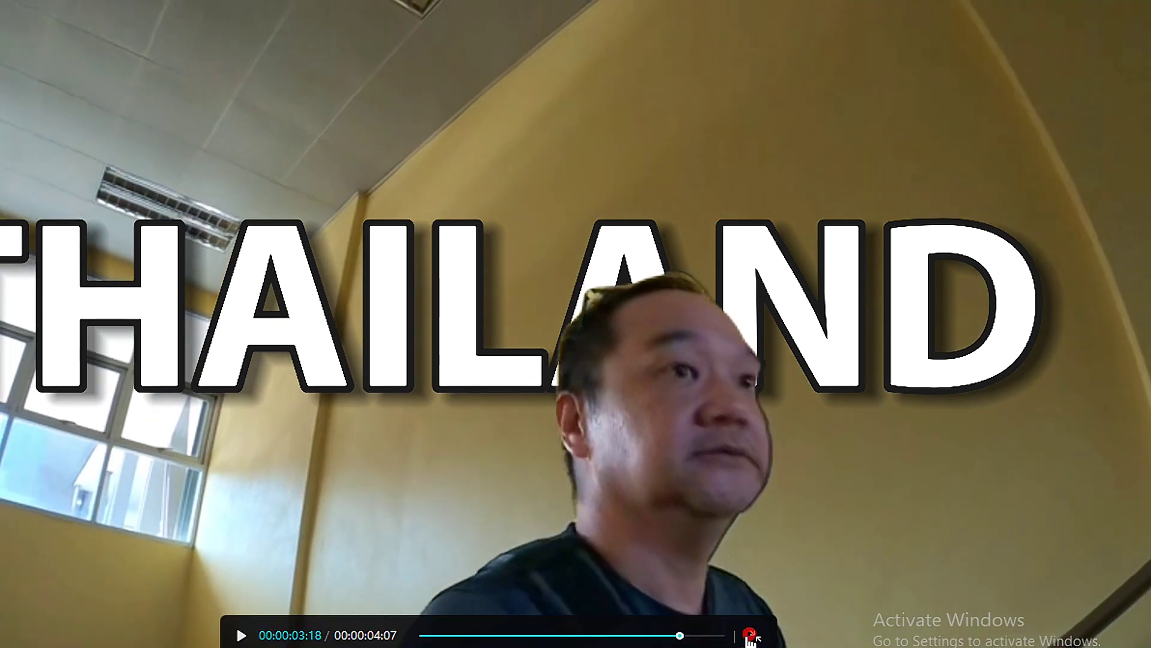
{"action": "left_click", "coordinate": [745, 629]}
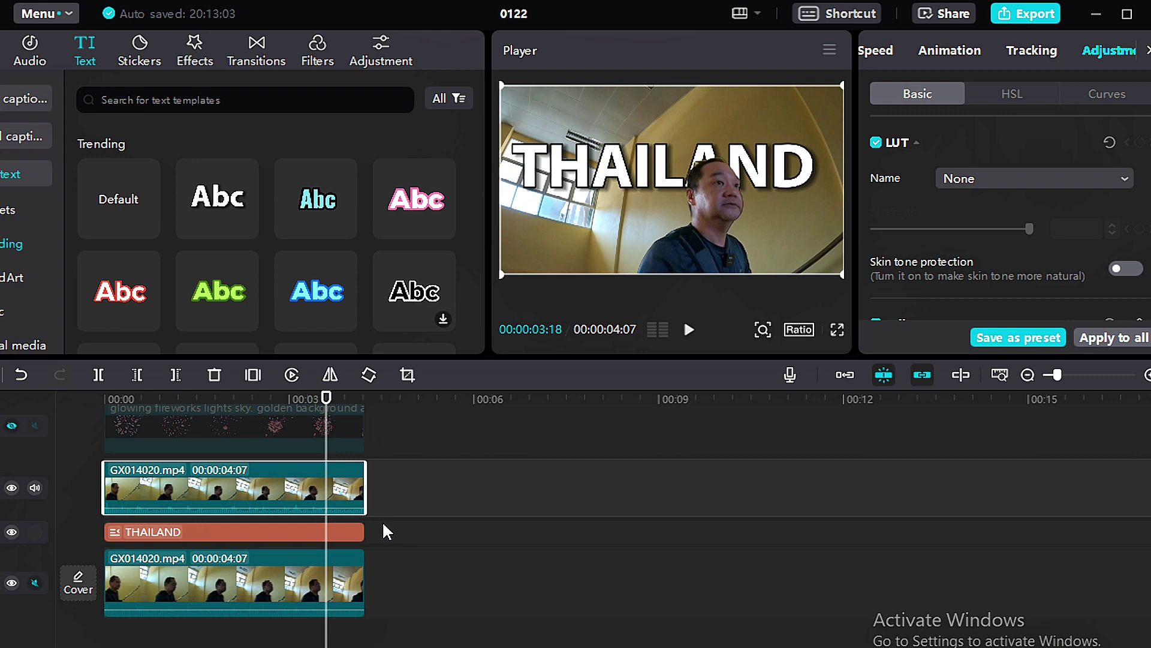
{"action": "left_click", "coordinate": [382, 552]}
{"action": "key", "text": "Home"}
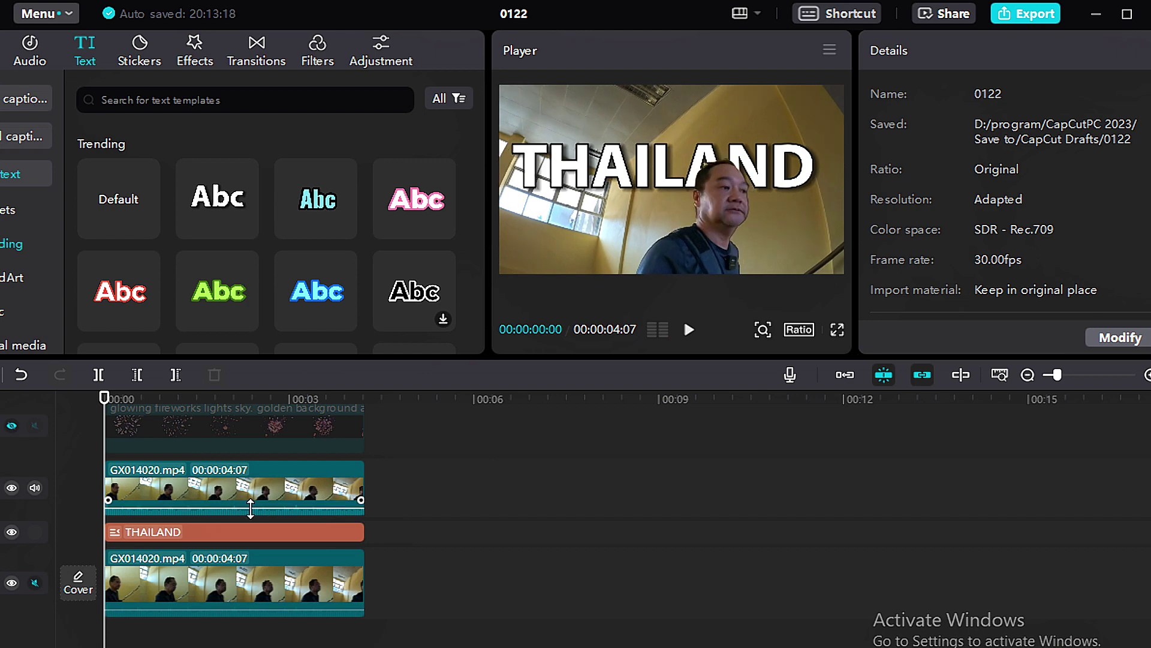
- Unhide the fireworks track and review the Blend mode and opacity settings of the fireworks clip
{"action": "scroll", "coordinate": [270, 501], "scroll_direction": "up", "scroll_amount": 2}
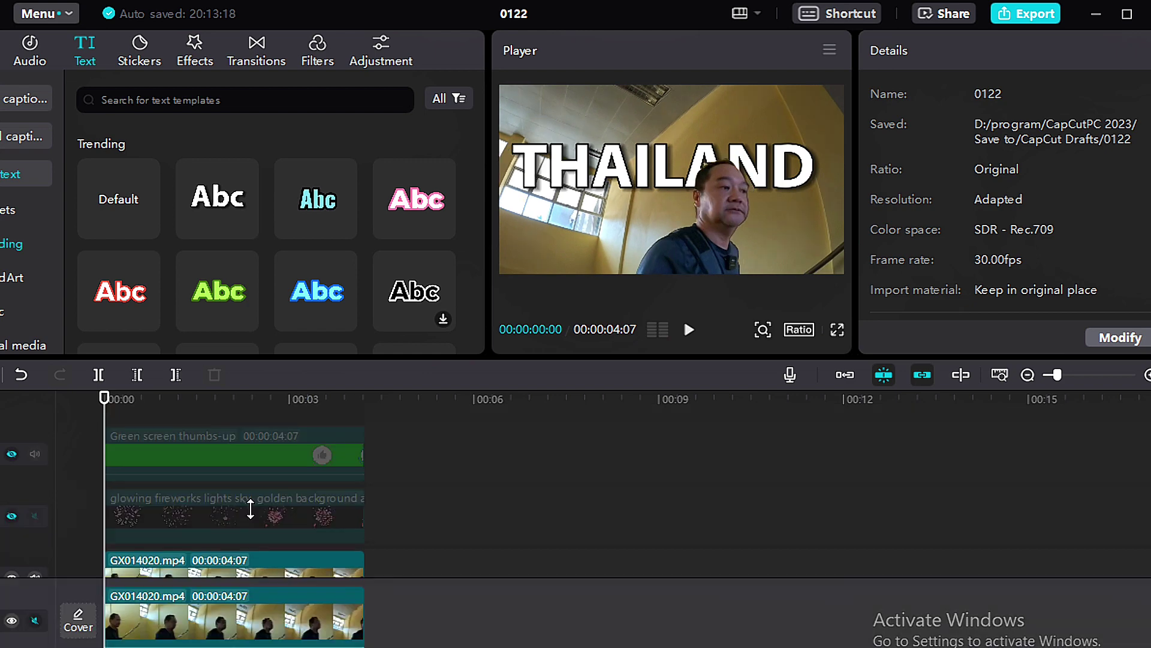
{"action": "left_click", "coordinate": [11, 515]}
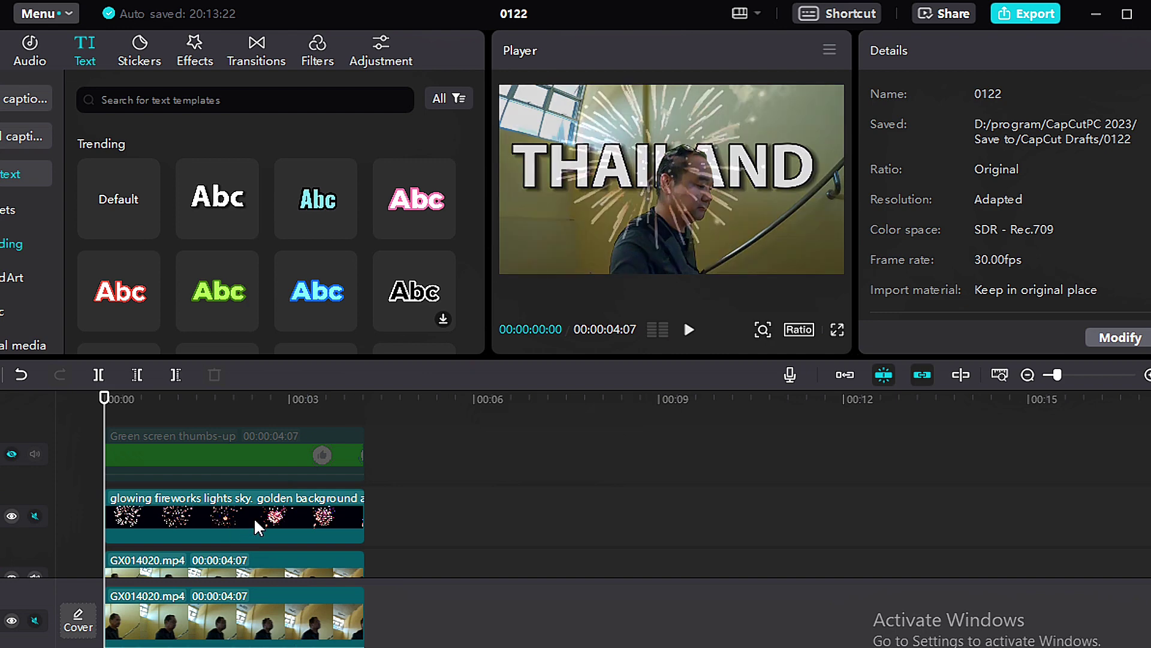
{"action": "left_click", "coordinate": [287, 493]}
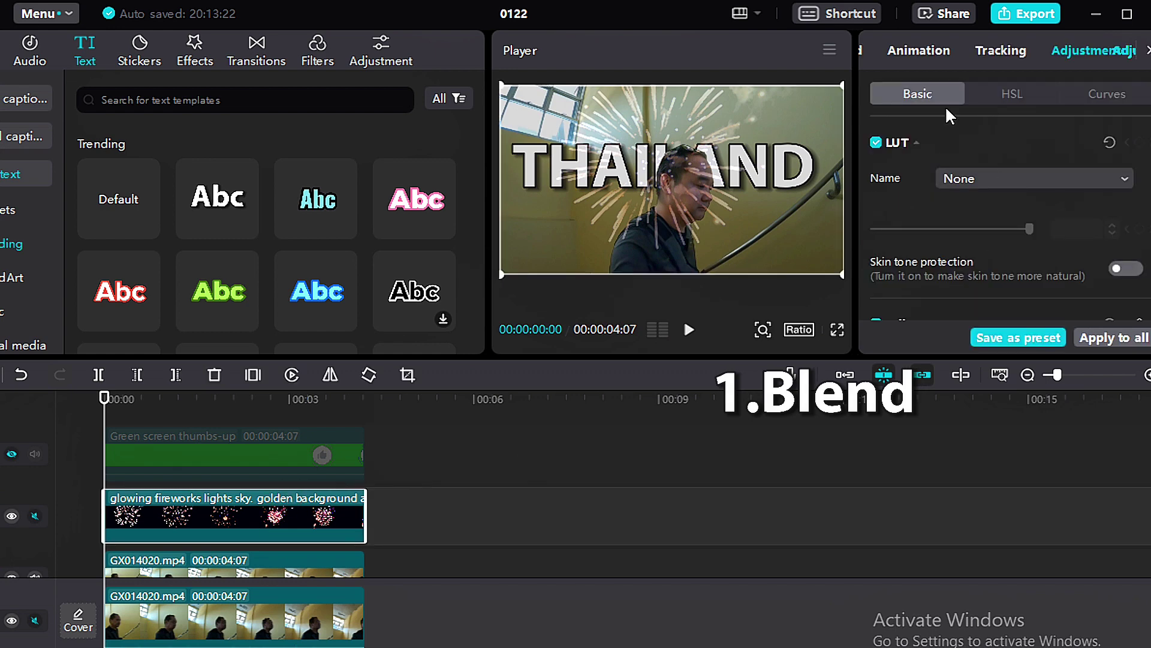
{"action": "left_click", "coordinate": [913, 49]}
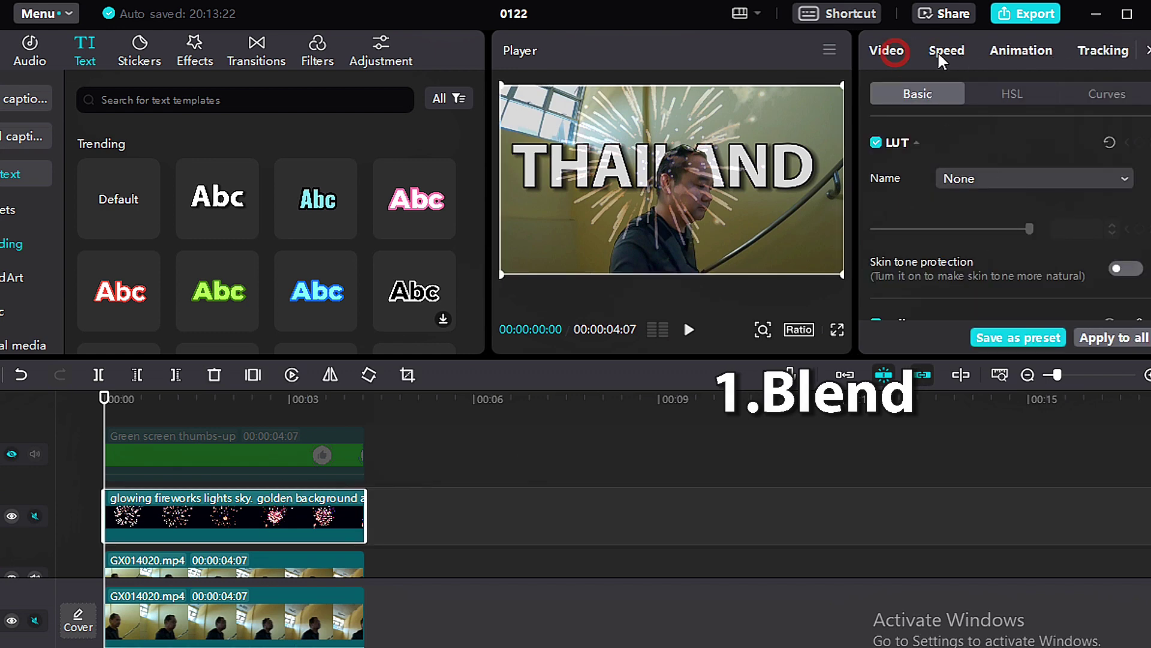
{"action": "left_click", "coordinate": [897, 54]}
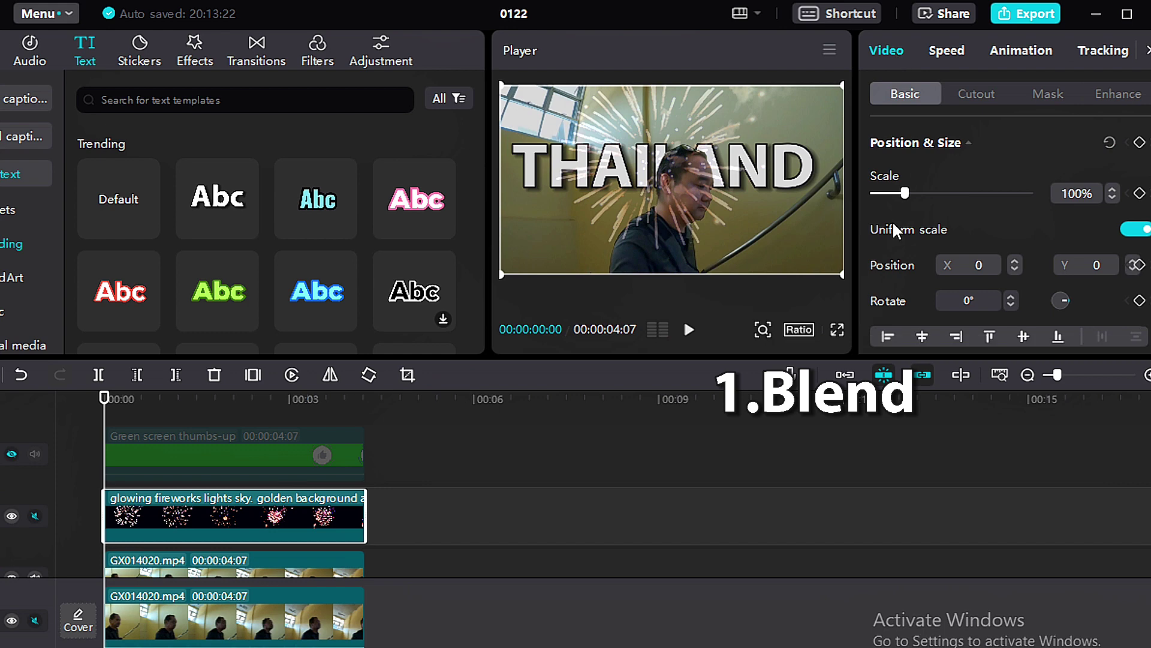
{"action": "scroll", "coordinate": [892, 228], "scroll_direction": "down", "scroll_amount": 5}
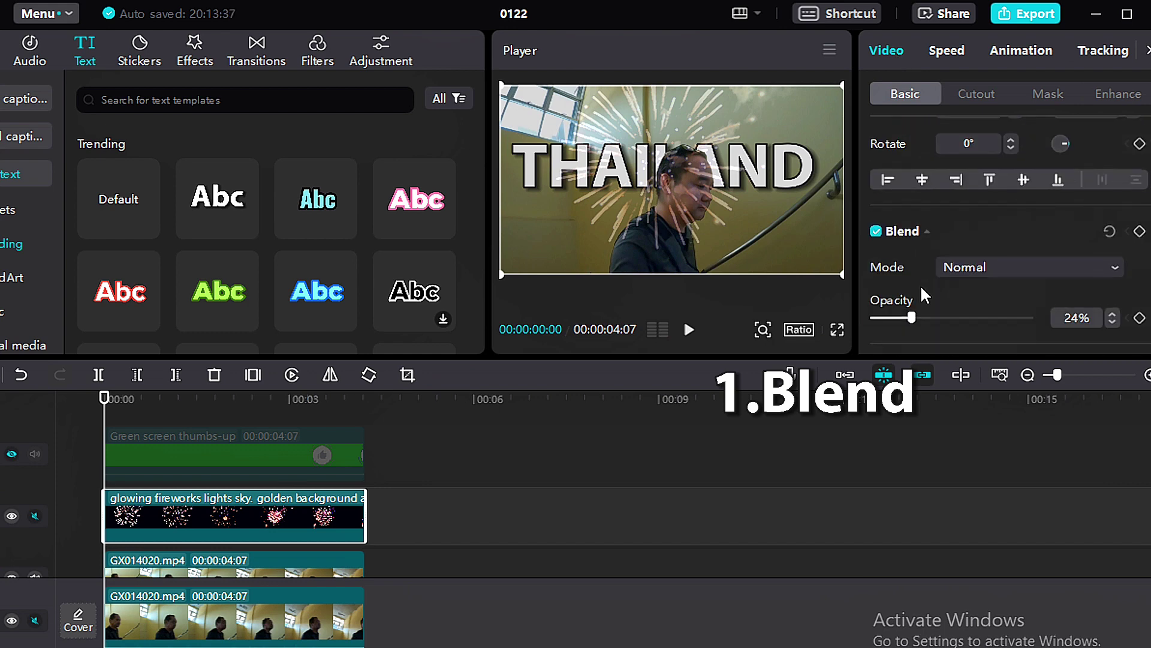
{"action": "scroll", "coordinate": [906, 252], "scroll_direction": "down", "scroll_amount": 1}
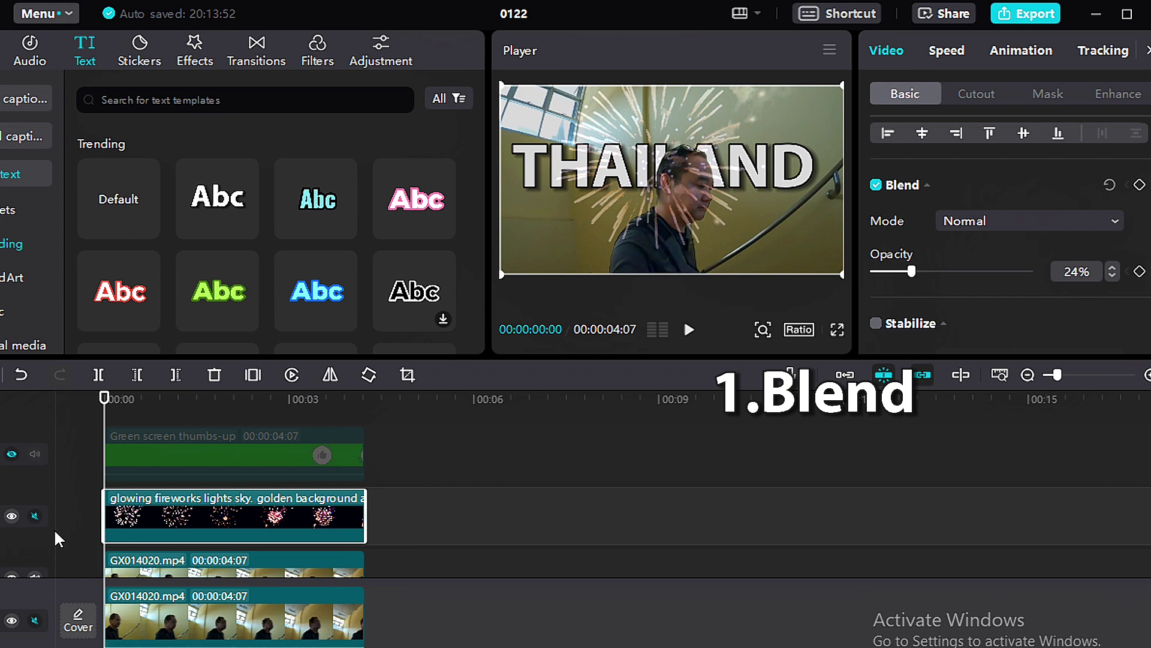
- Hide the fireworks track, unhide the Green screen thumbs-up track and review that clip's Chroma key settings
{"action": "left_click", "coordinate": [11, 516]}
{"action": "left_click", "coordinate": [12, 454]}
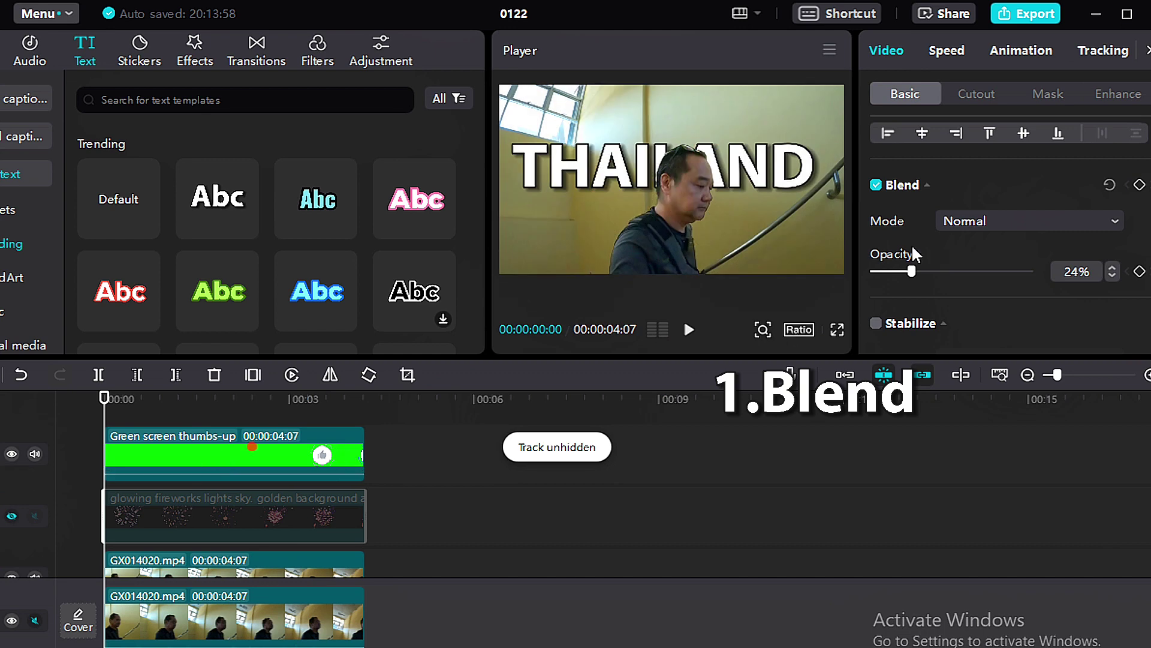
{"action": "left_click", "coordinate": [253, 448]}
{"action": "left_click", "coordinate": [975, 95]}
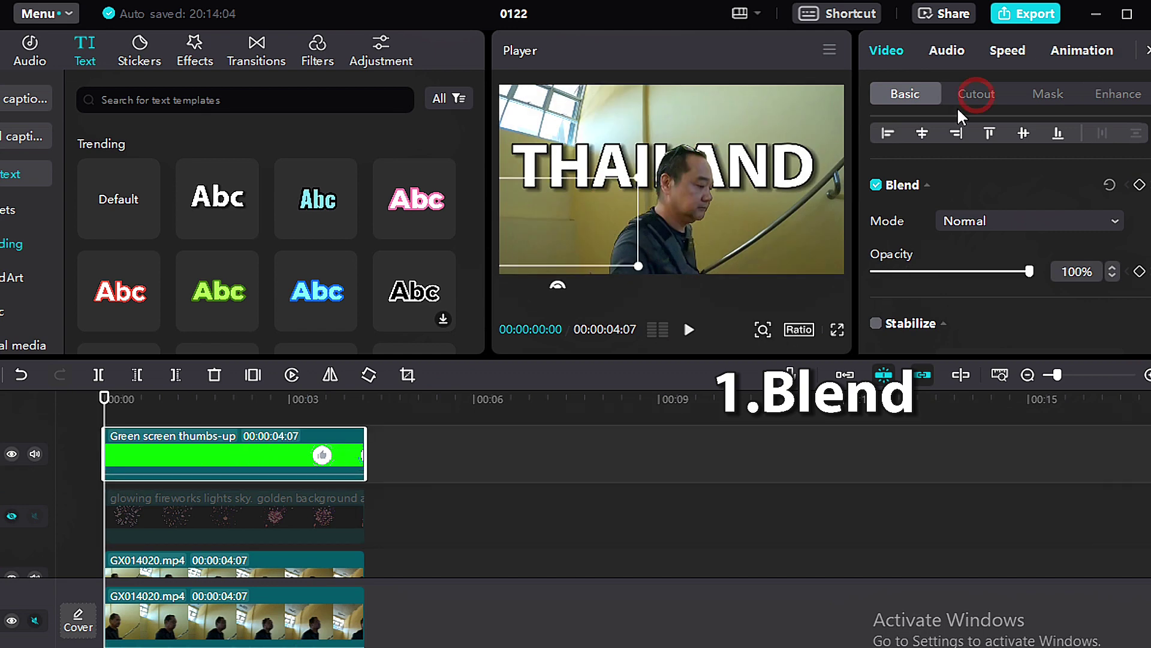
{"action": "left_click", "coordinate": [977, 93]}
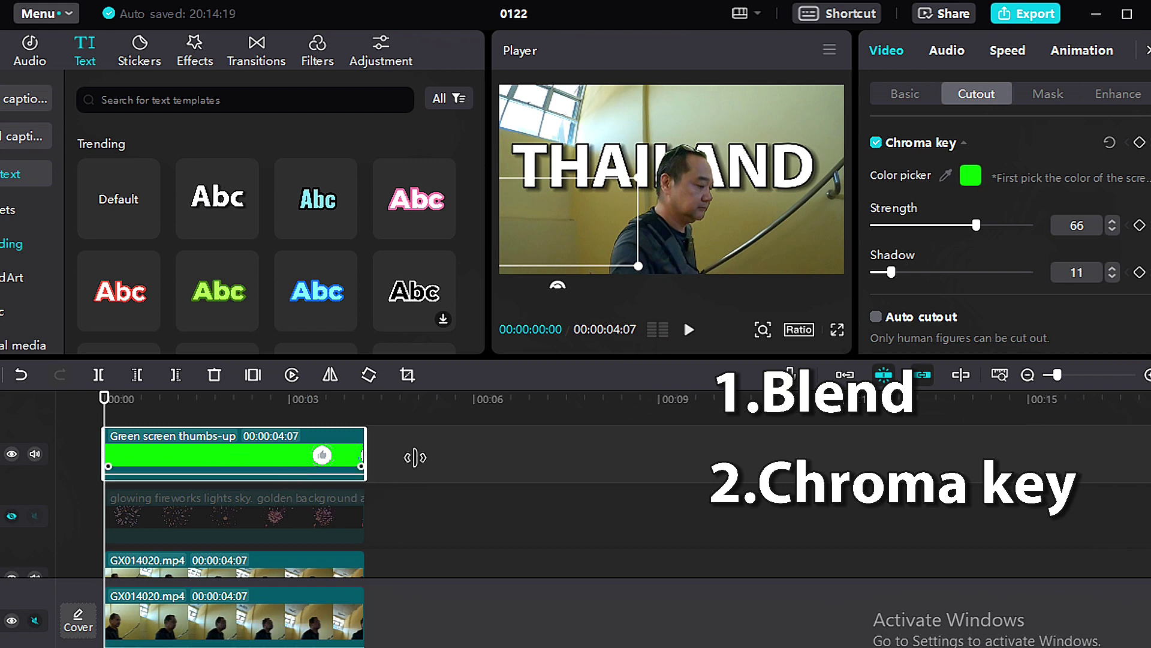
- Play the composition up to 00:00:02:10 to preview the keyed thumbs-up, and hide the Green screen thumbs-up track
{"action": "key", "text": "space"}
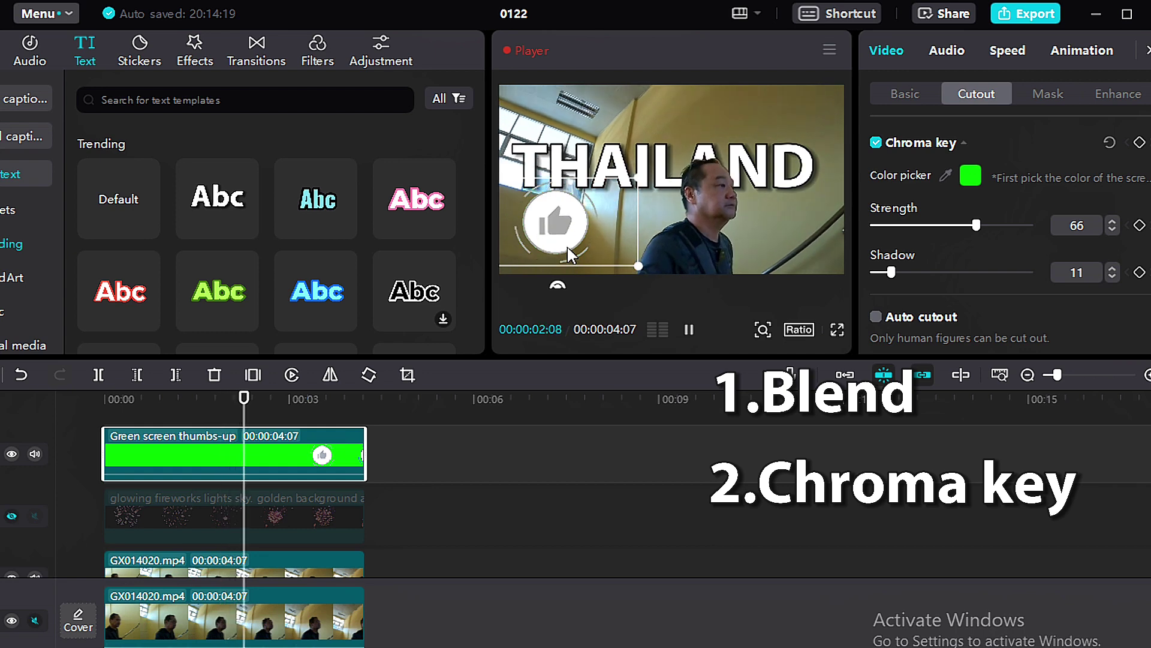
{"action": "key", "text": "space"}
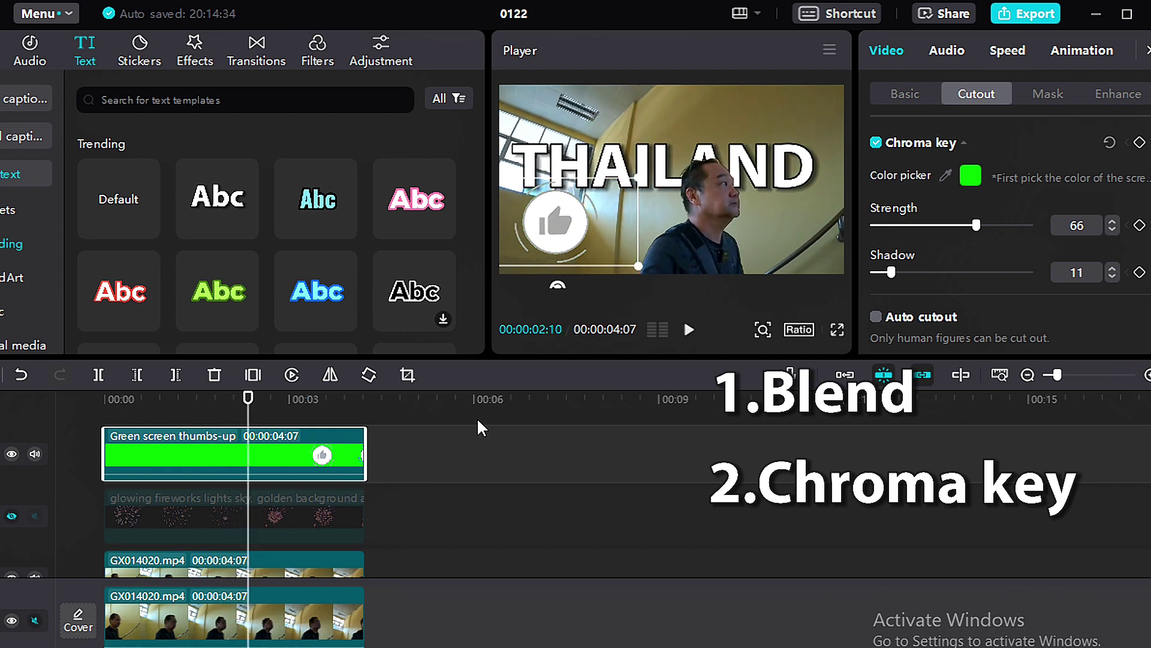
{"action": "left_click", "coordinate": [11, 453]}
- Compare the cutout settings of the GX014020.mp4 clip above the THAILAND text with those of the base GX014020.mp4 clip
{"action": "scroll", "coordinate": [203, 503], "scroll_direction": "down", "scroll_amount": 1}
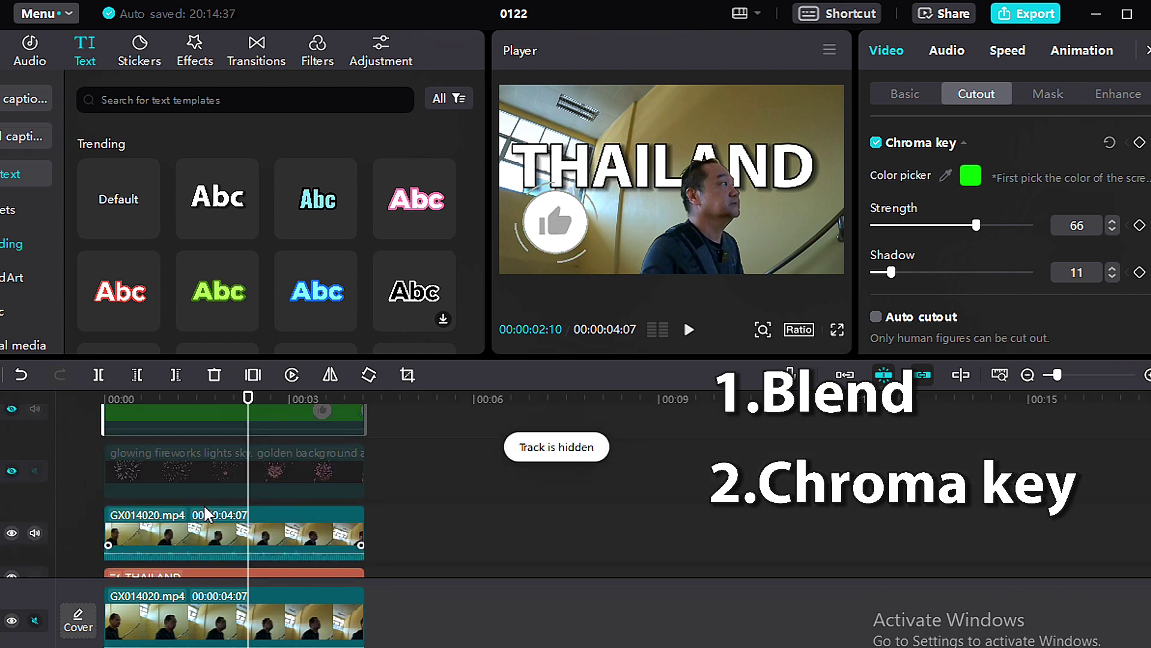
{"action": "scroll", "coordinate": [206, 514], "scroll_direction": "down", "scroll_amount": 1}
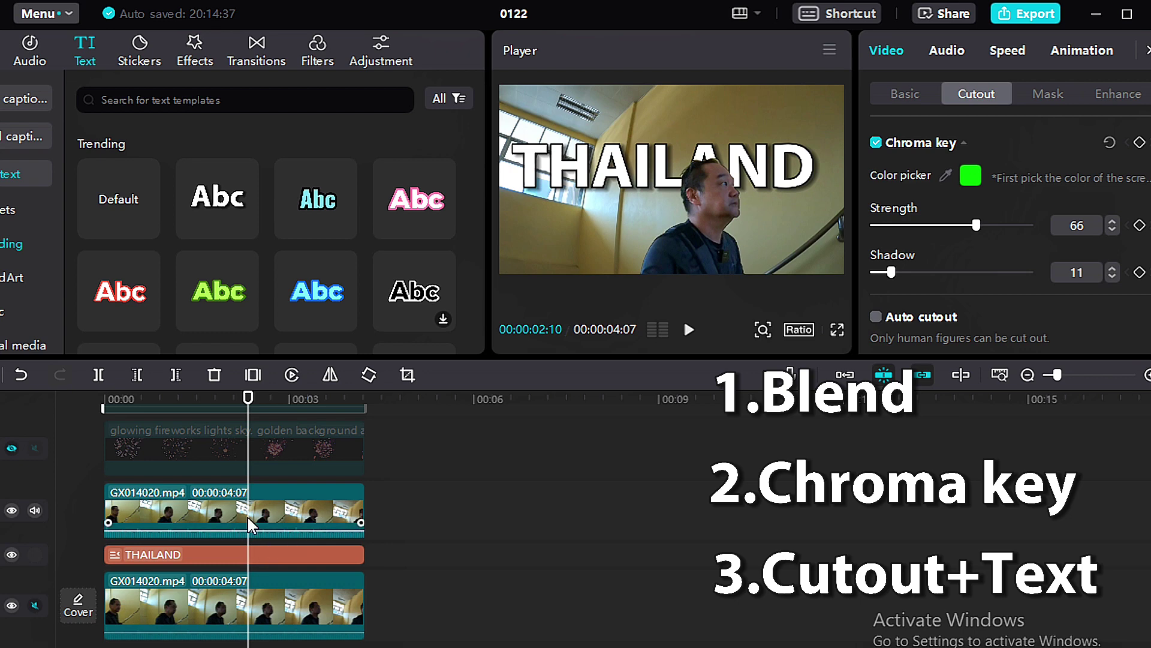
{"action": "left_click", "coordinate": [261, 505]}
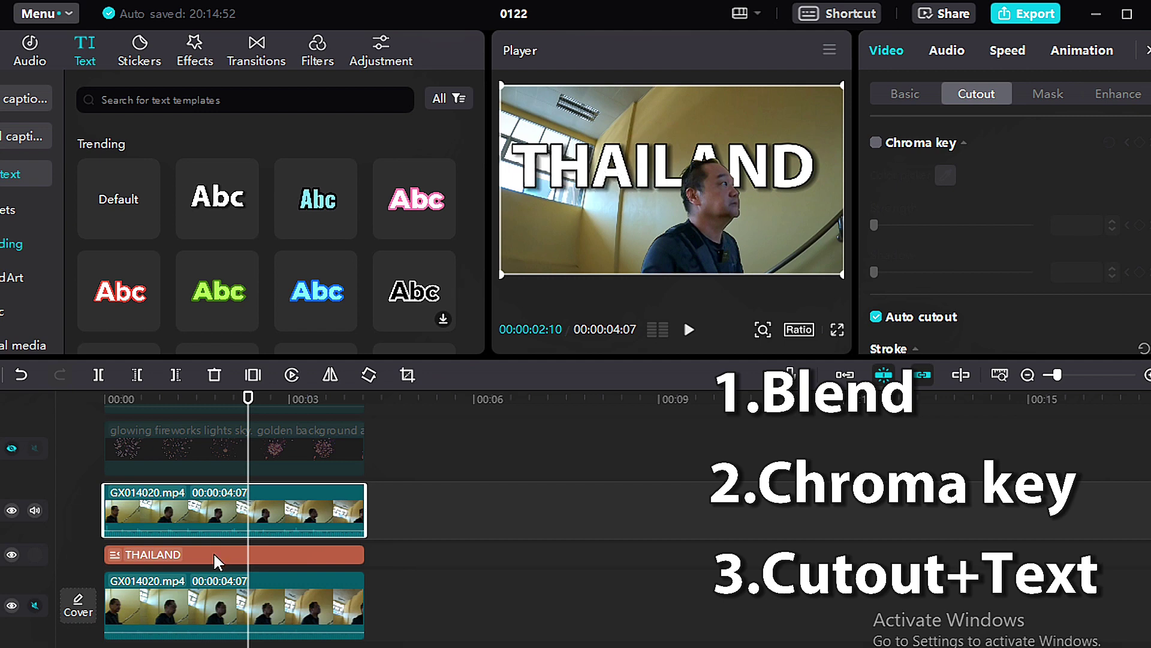
{"action": "left_click", "coordinate": [209, 598]}
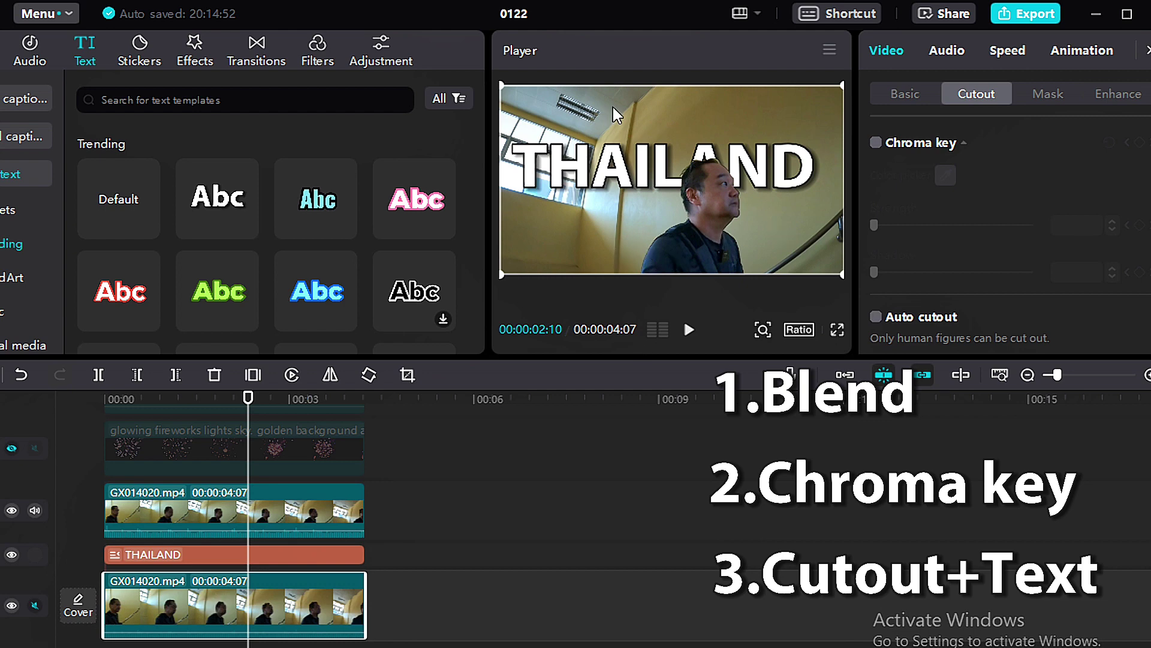
- Check the text-behind-person frames at 00:00:04:07 and 00:00:03:08, and select the cutout GX014020.mp4 clip above the text
{"action": "left_click", "coordinate": [414, 511]}
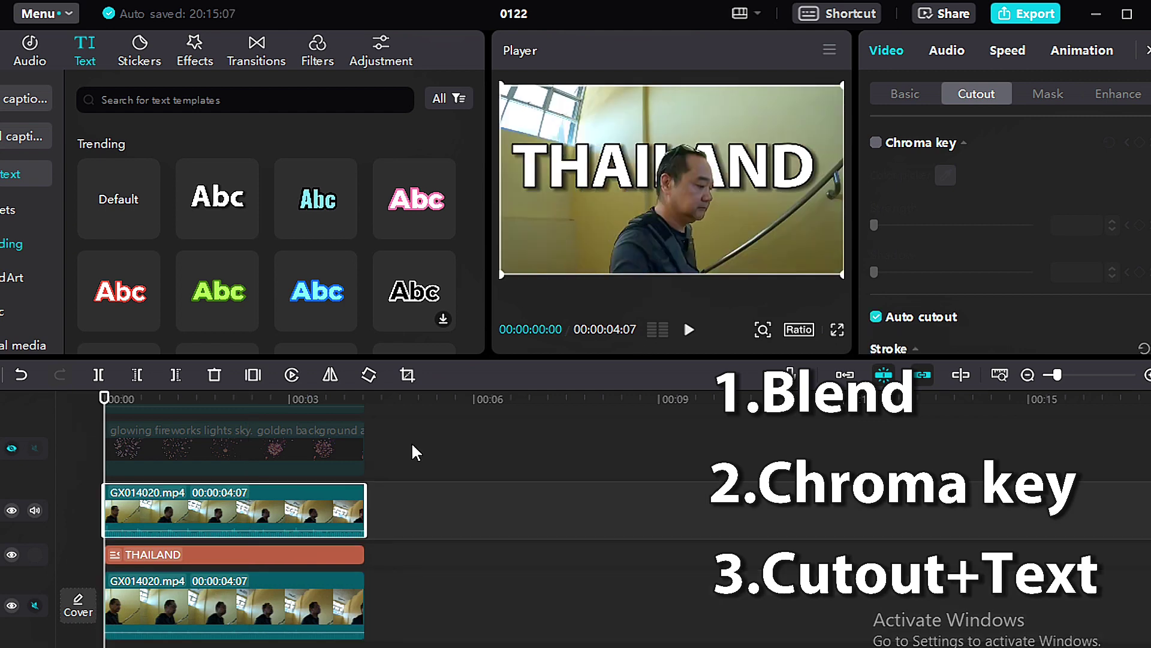
{"action": "left_click", "coordinate": [373, 470]}
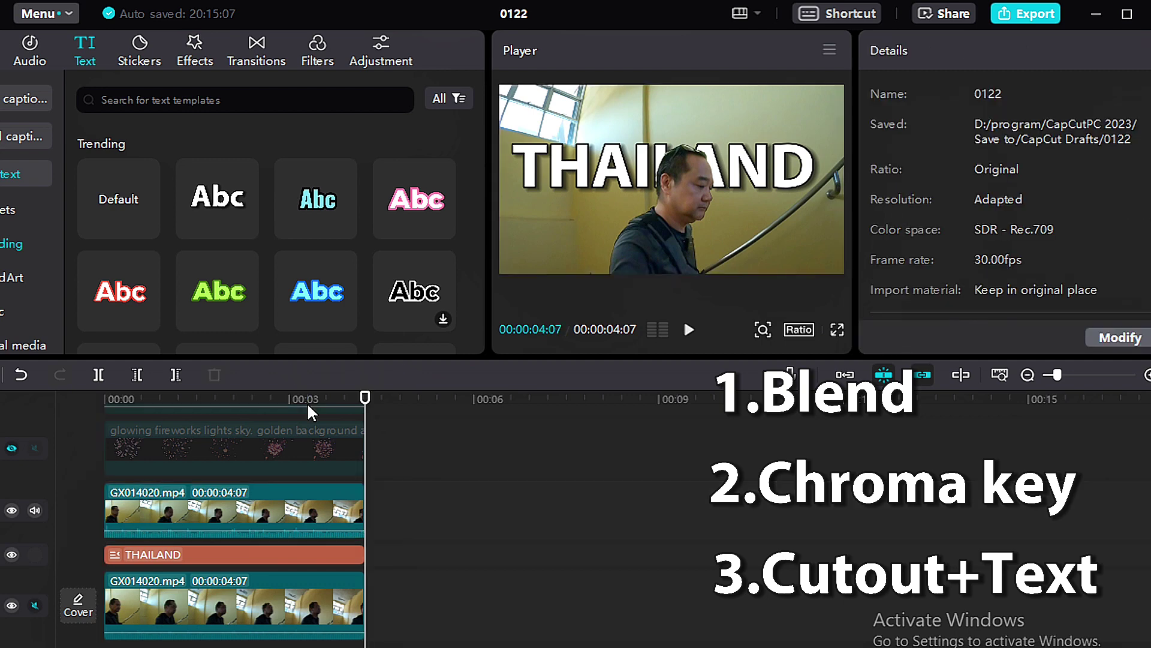
{"action": "left_click", "coordinate": [304, 400]}
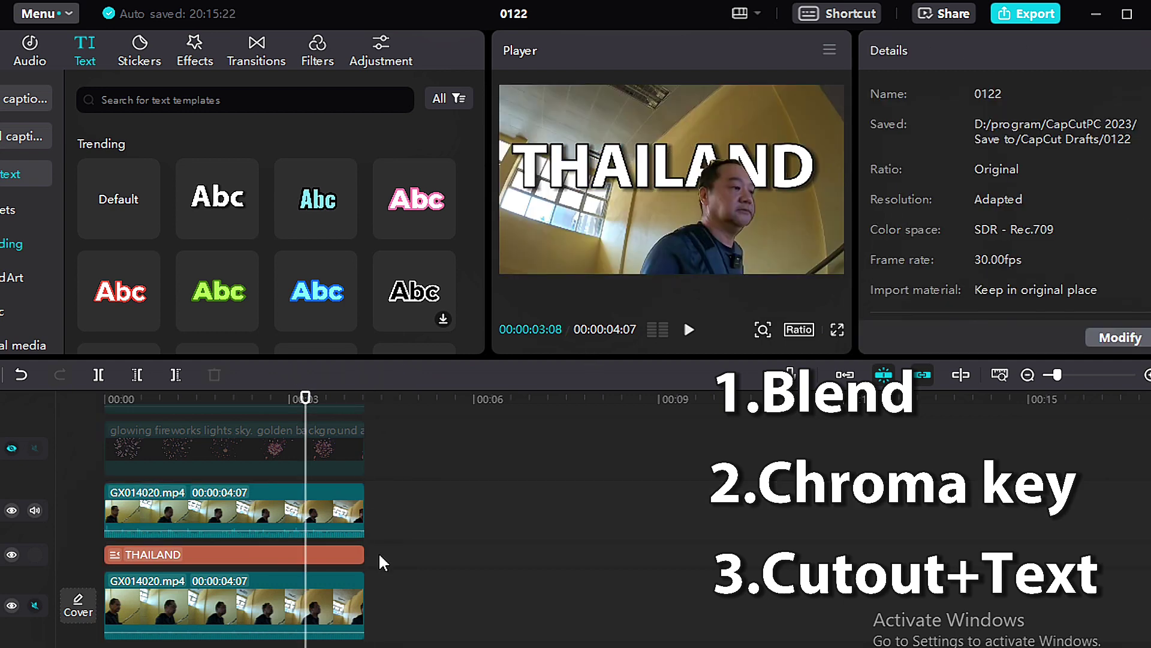
{"action": "left_click", "coordinate": [354, 513]}
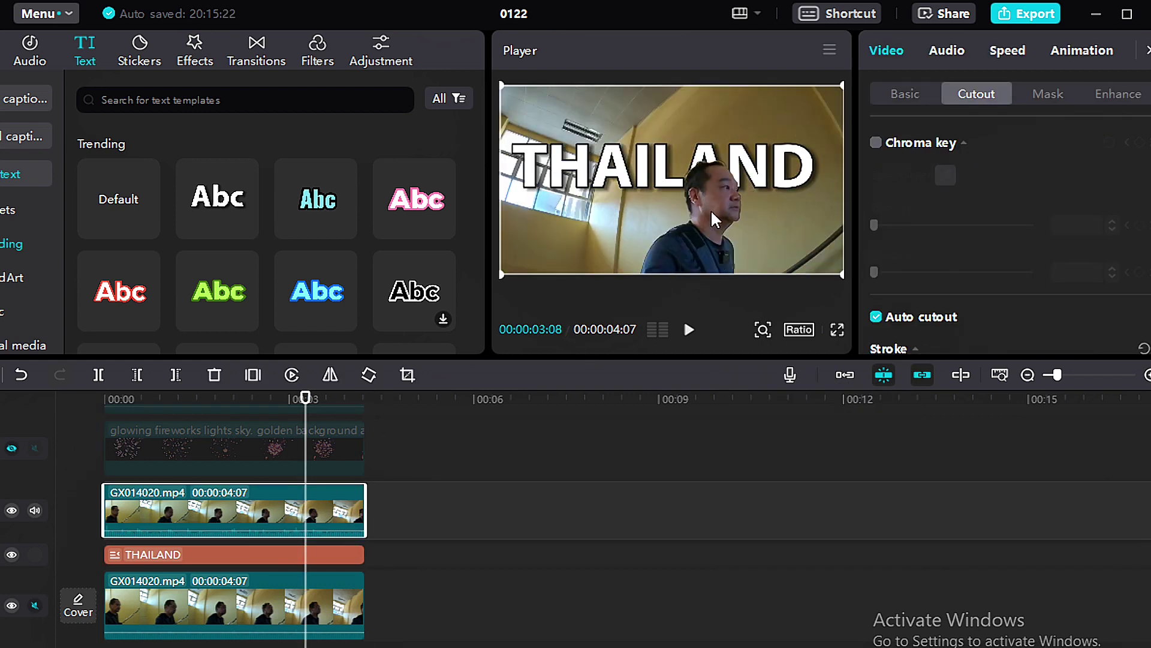